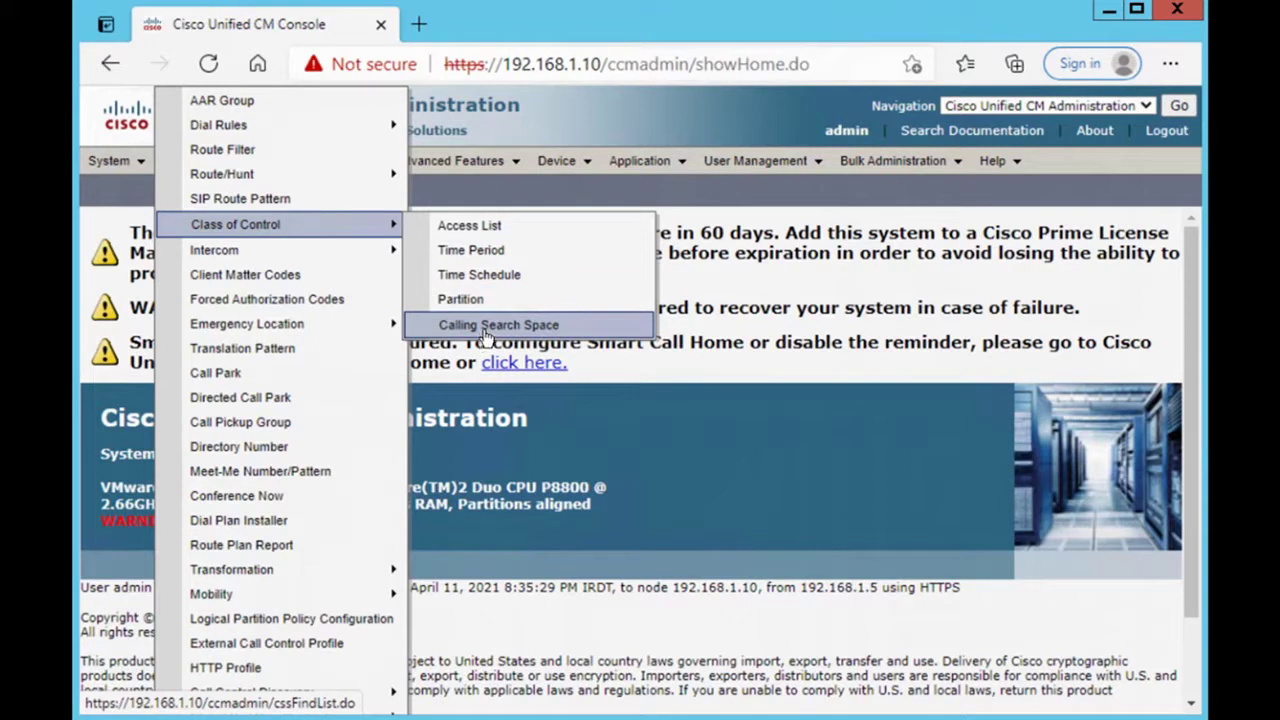
Create and save a new partition named Internal
click(470, 304)
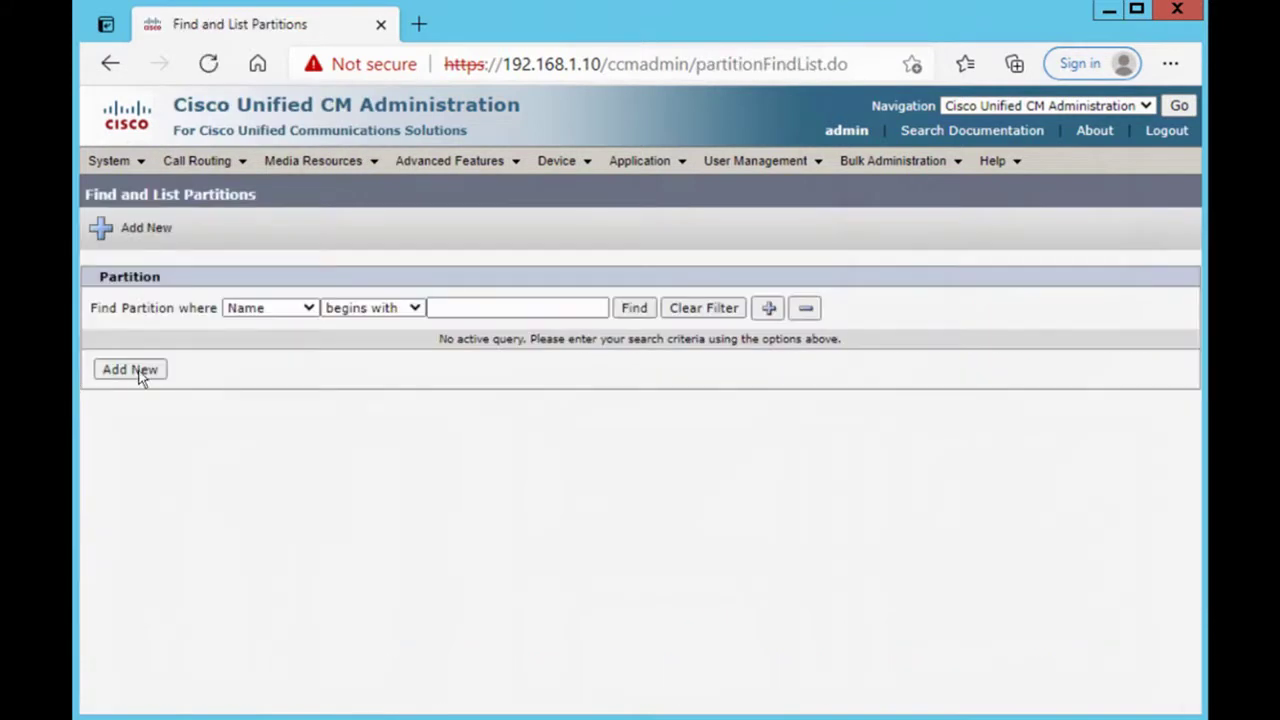
click(130, 370)
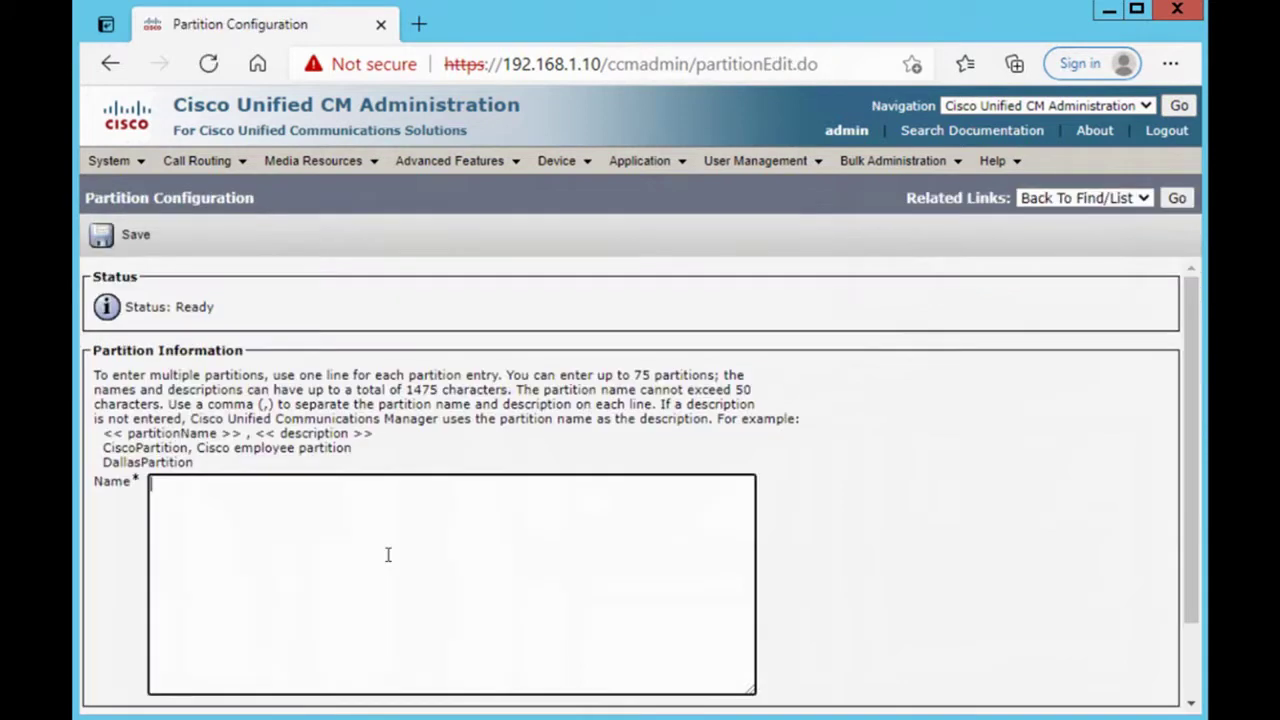
text(Internal)
click(116, 240)
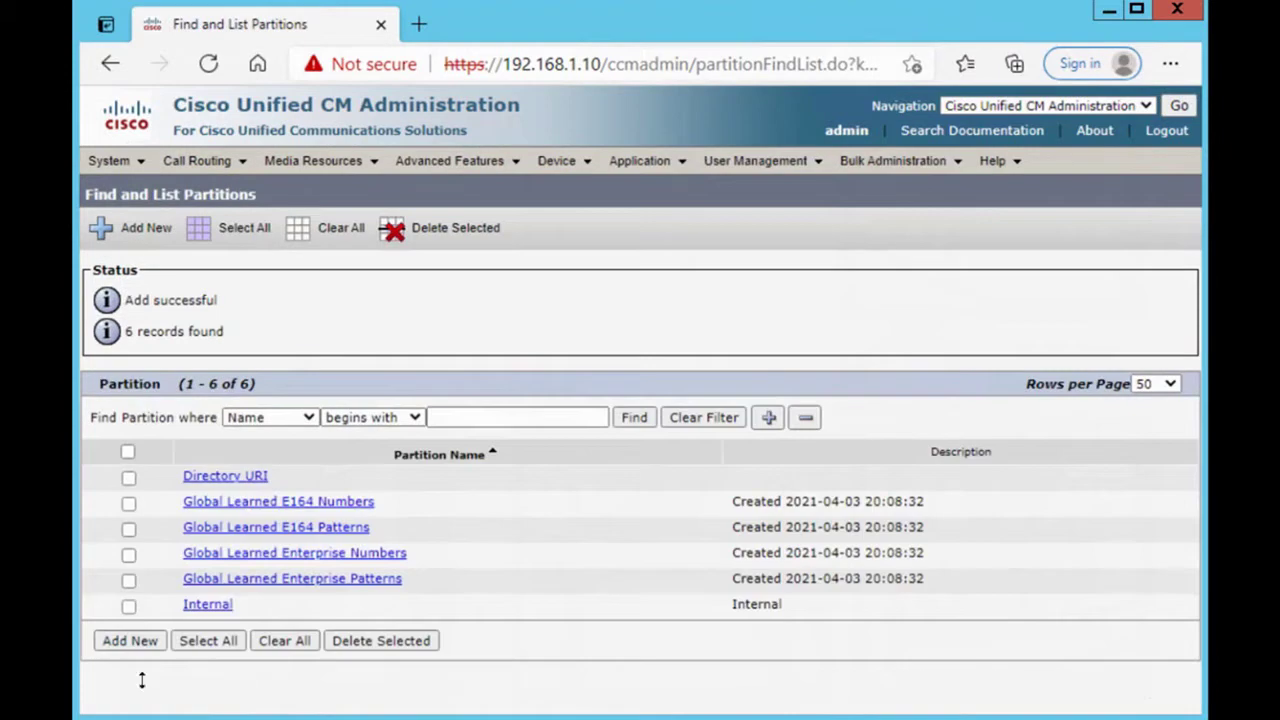
Create and save another partition named Manager
click(131, 644)
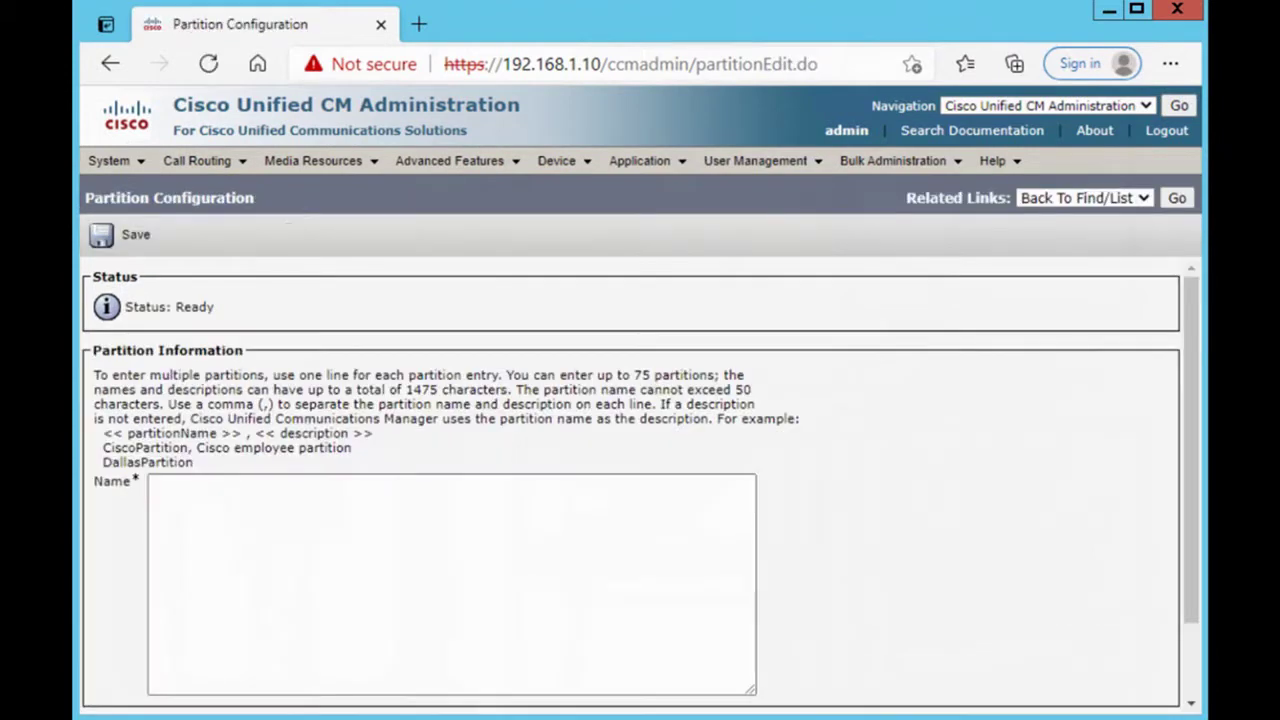
click(563, 506)
text(Manager)
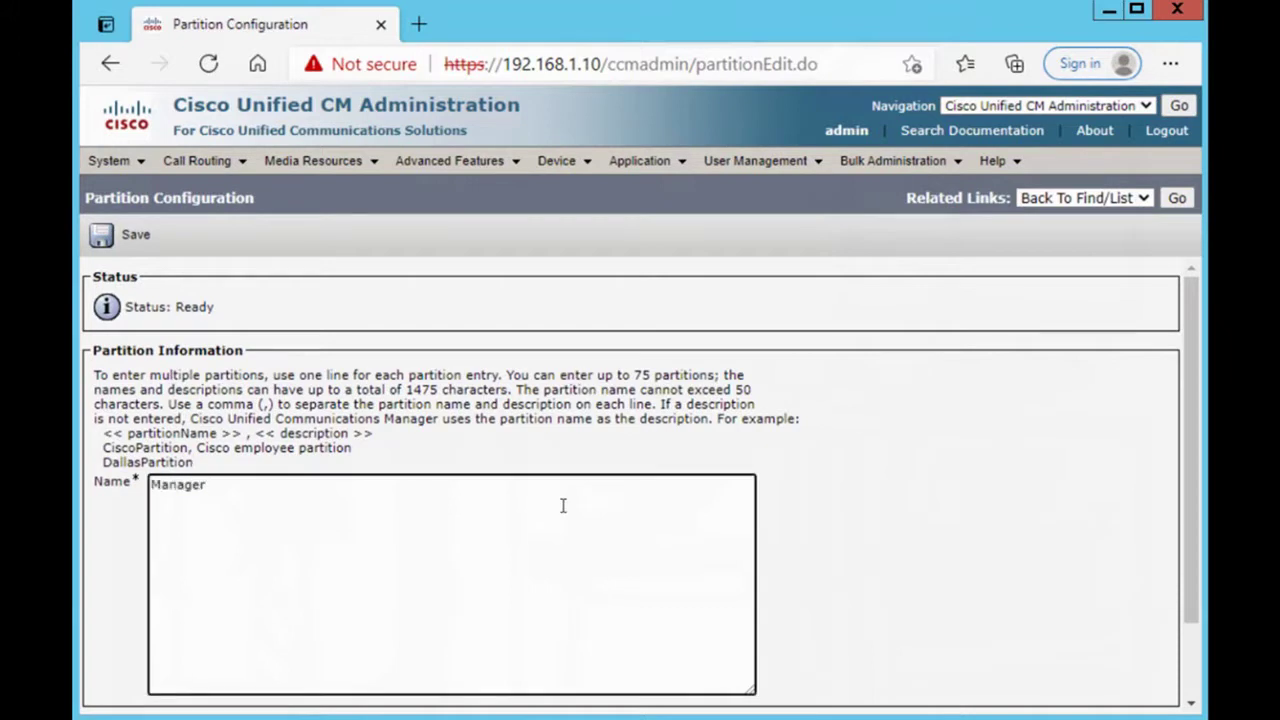
click(134, 238)
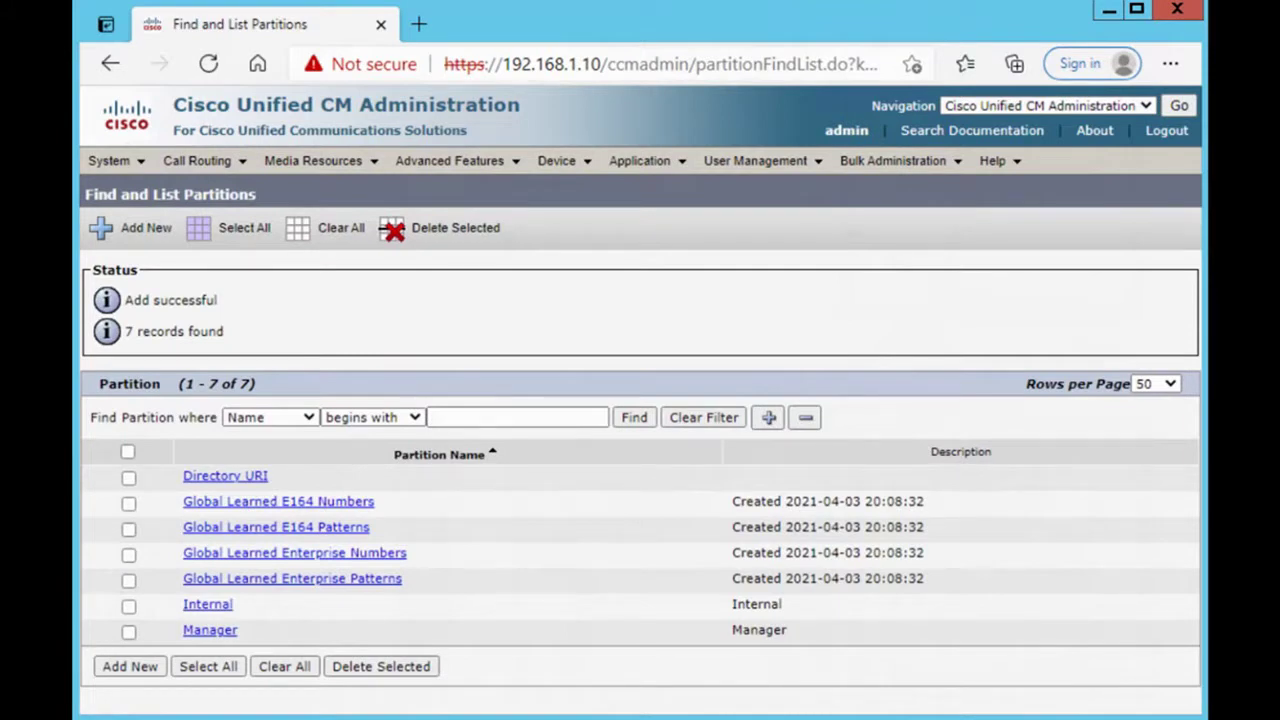
List the existing calling search spaces and start a new one named Local
scroll(1182, 509, down, 1)
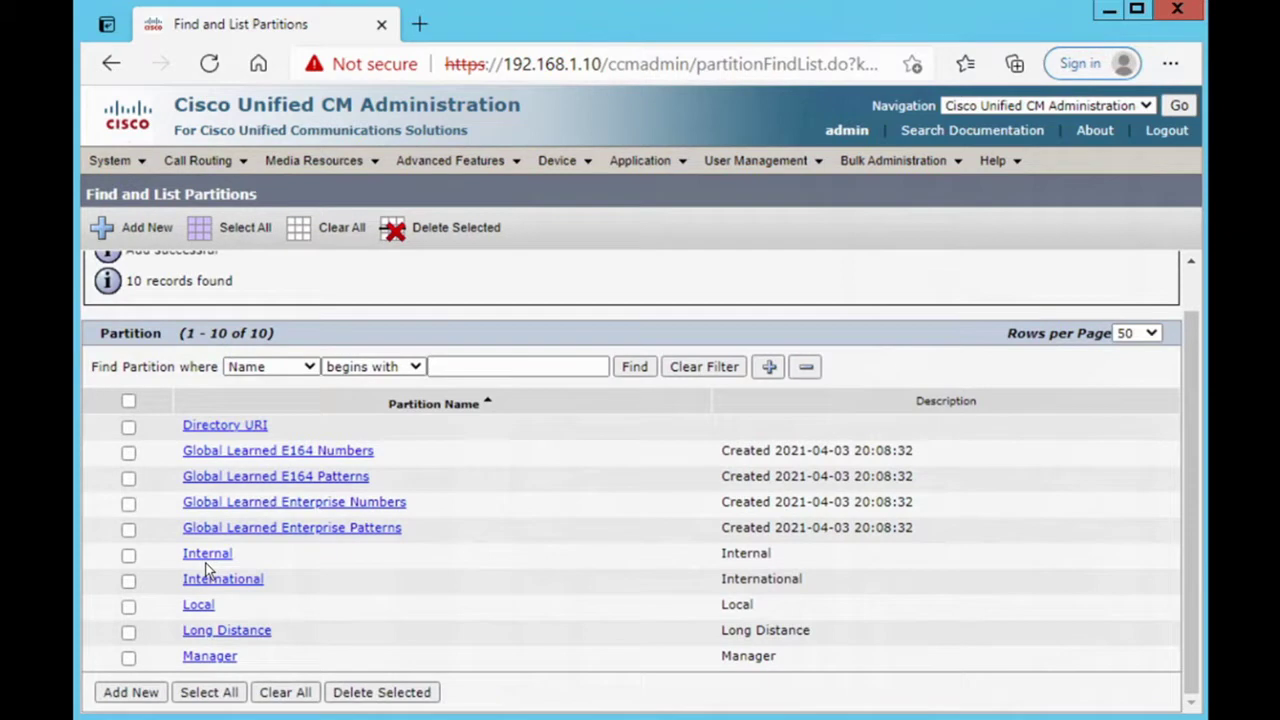
click(212, 163)
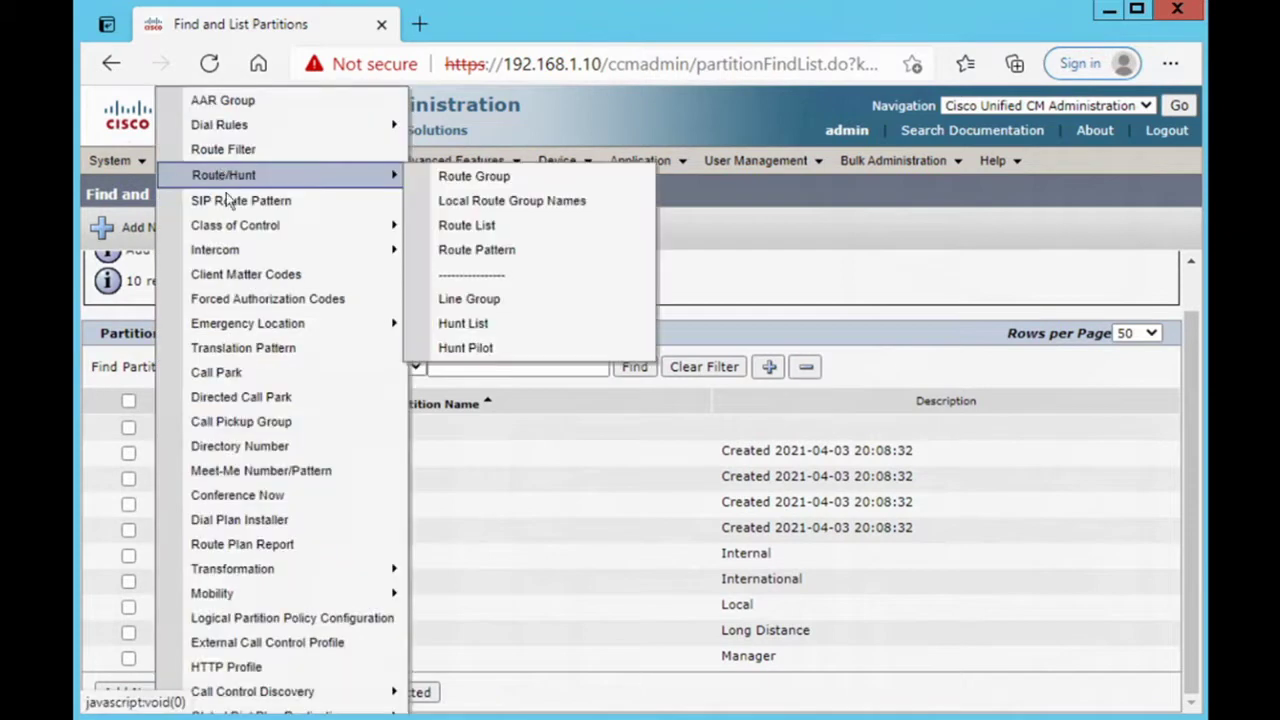
mouse_move(240, 228)
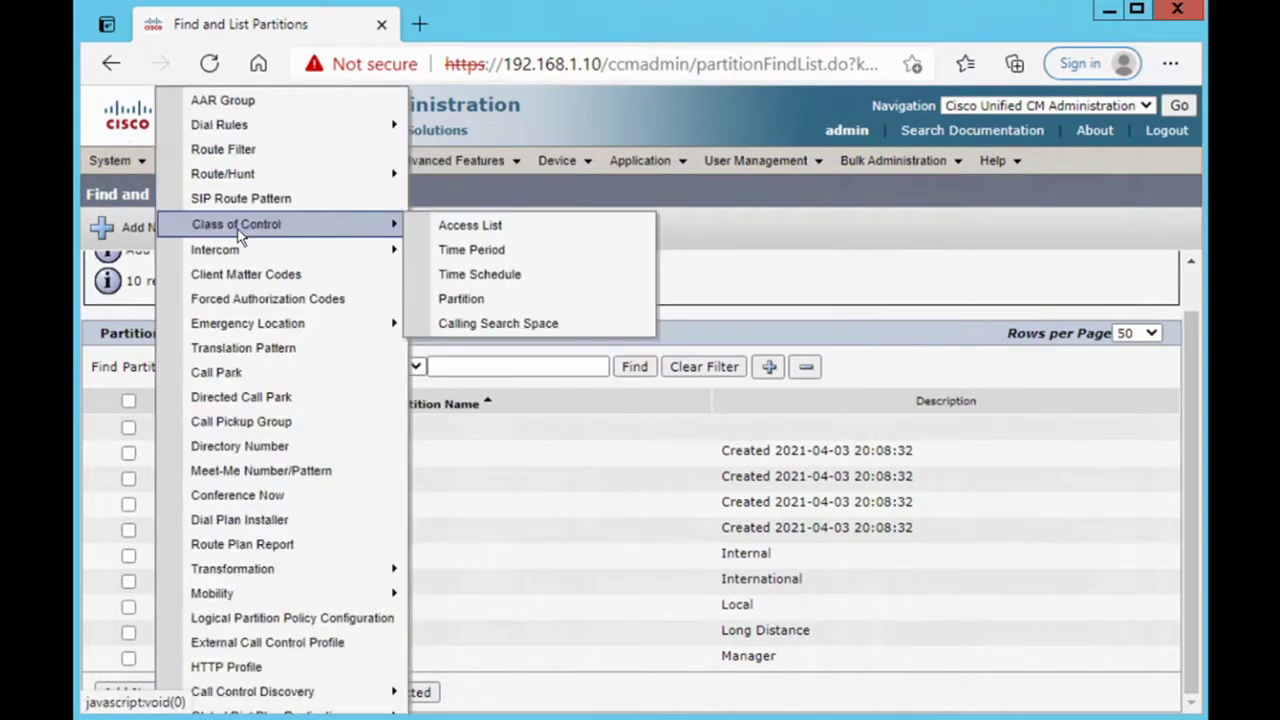
click(512, 325)
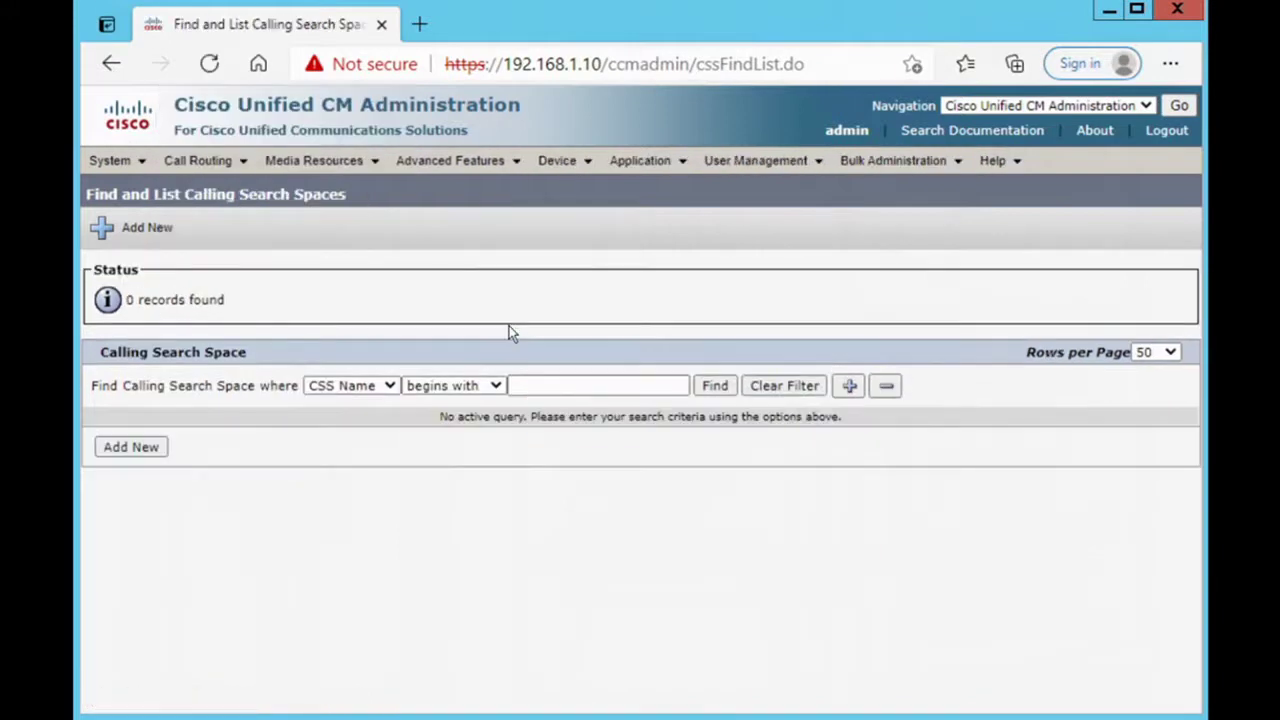
click(714, 385)
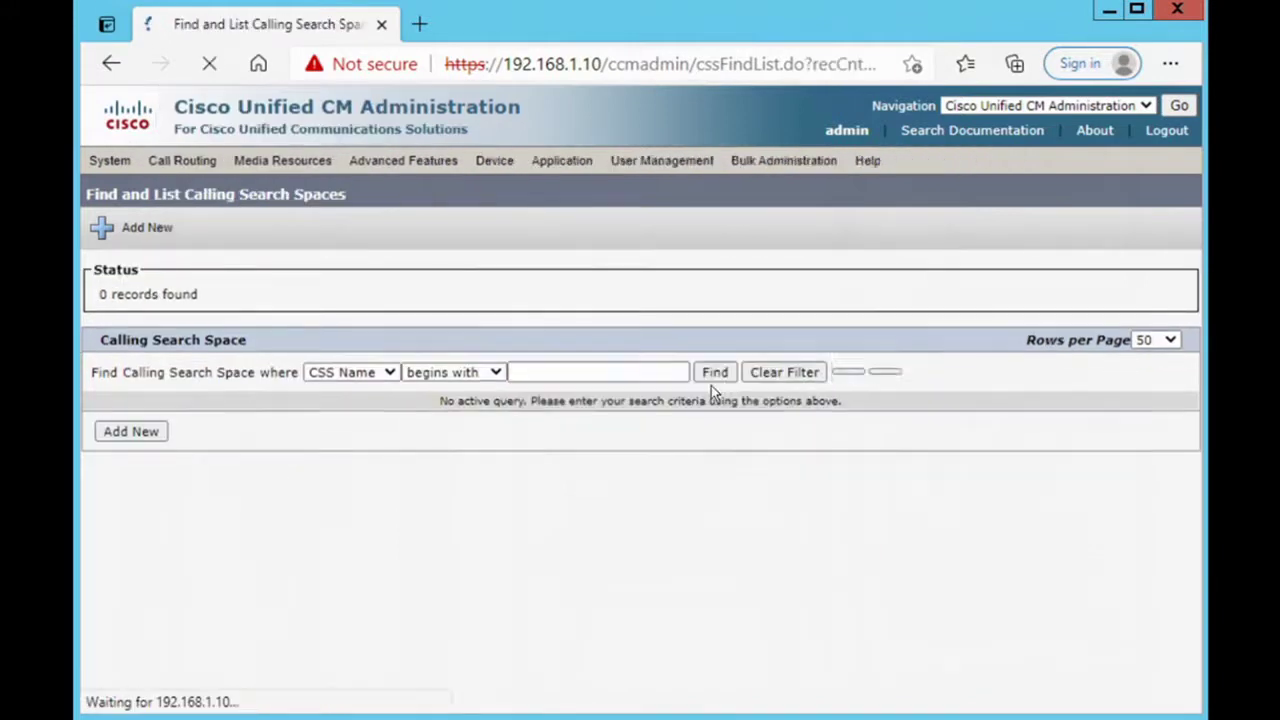
click(127, 450)
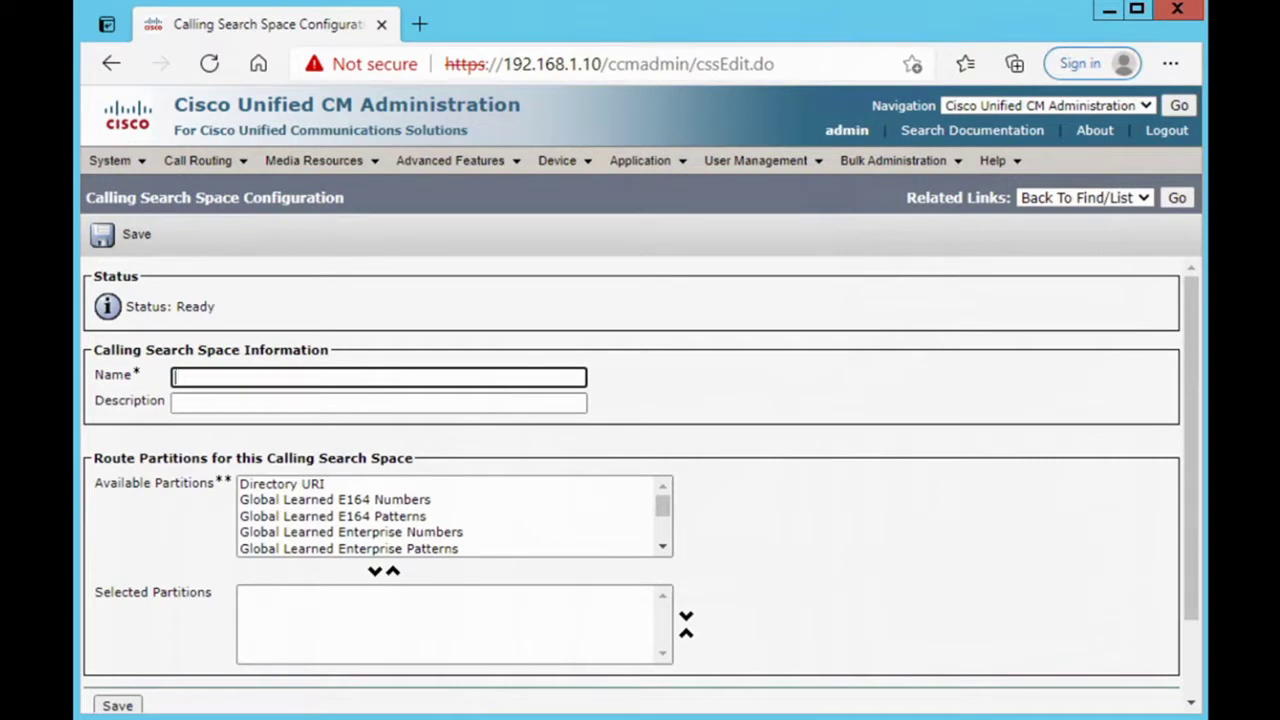
click(388, 372)
text(Local)
Assign the Internal and Local partitions to the new Local calling search space and save it
click(663, 550)
click(663, 550)
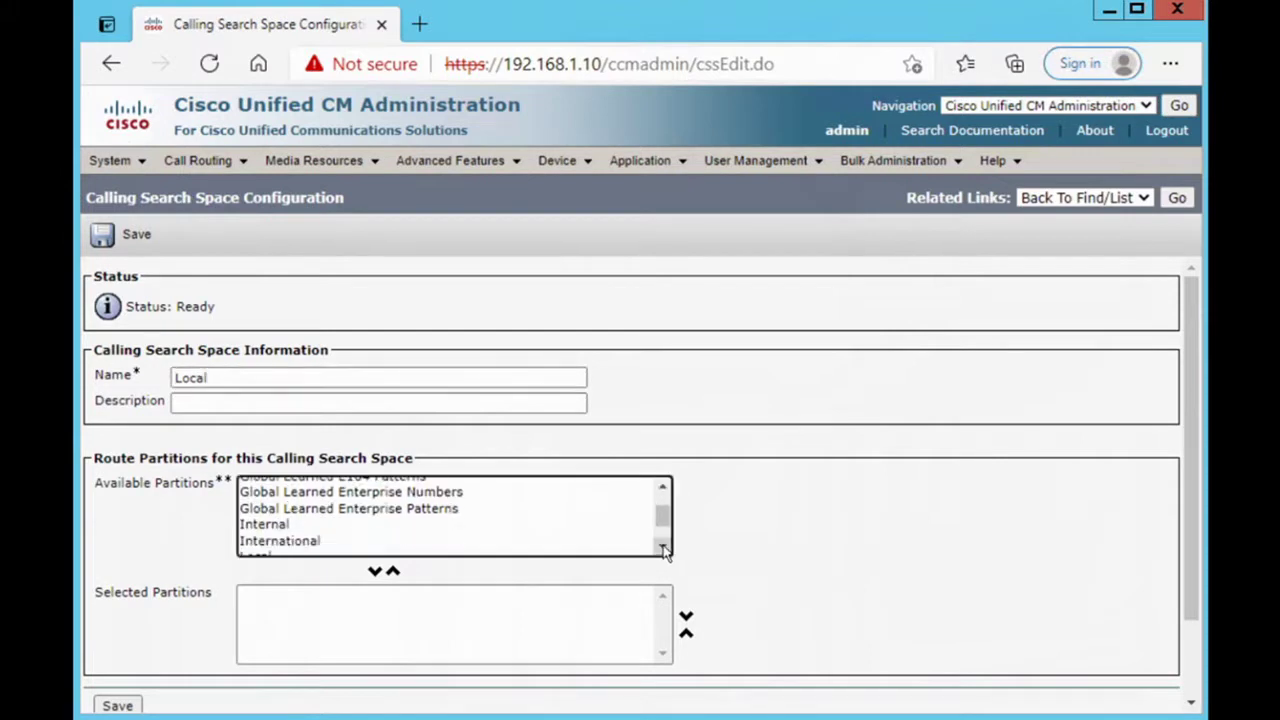
click(268, 525)
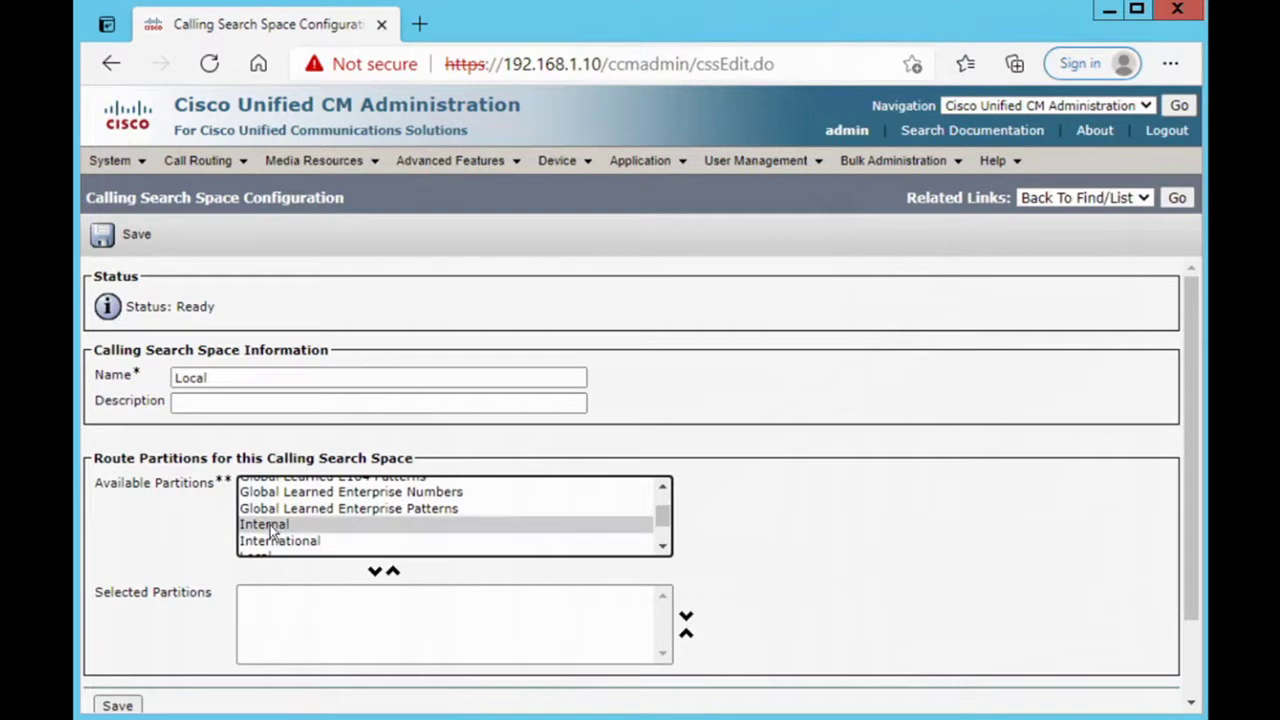
click(375, 571)
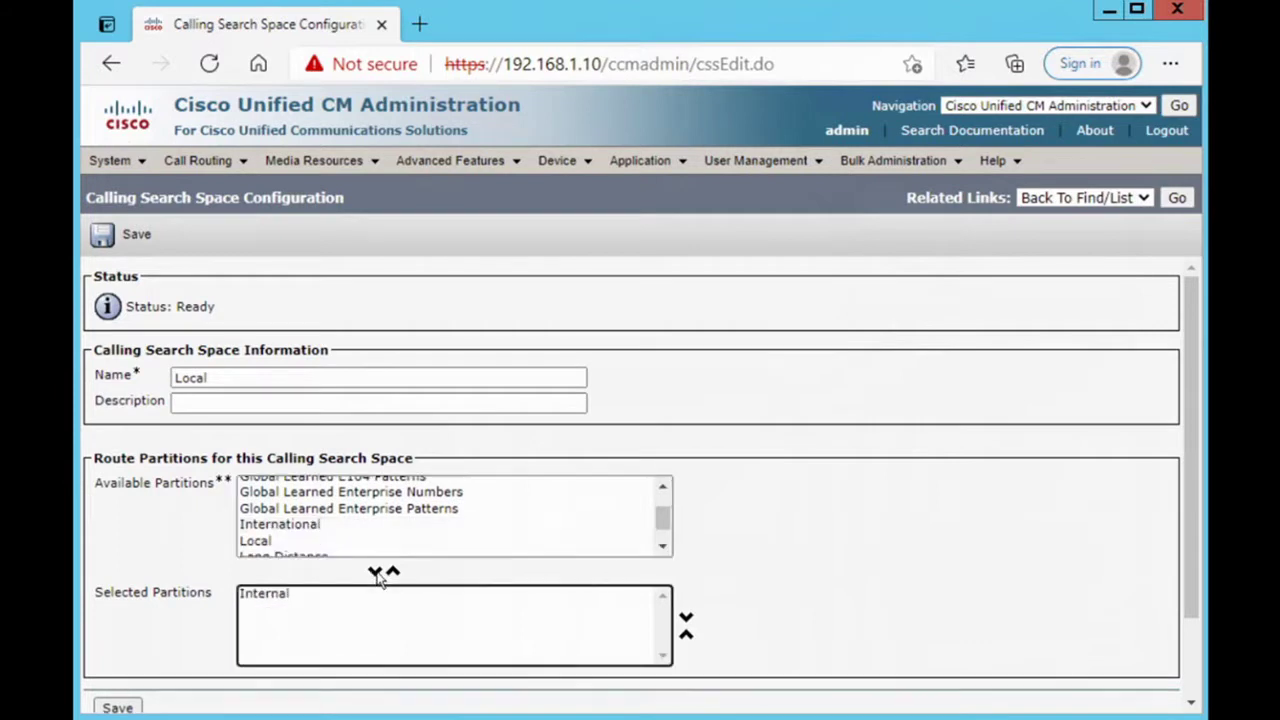
click(256, 541)
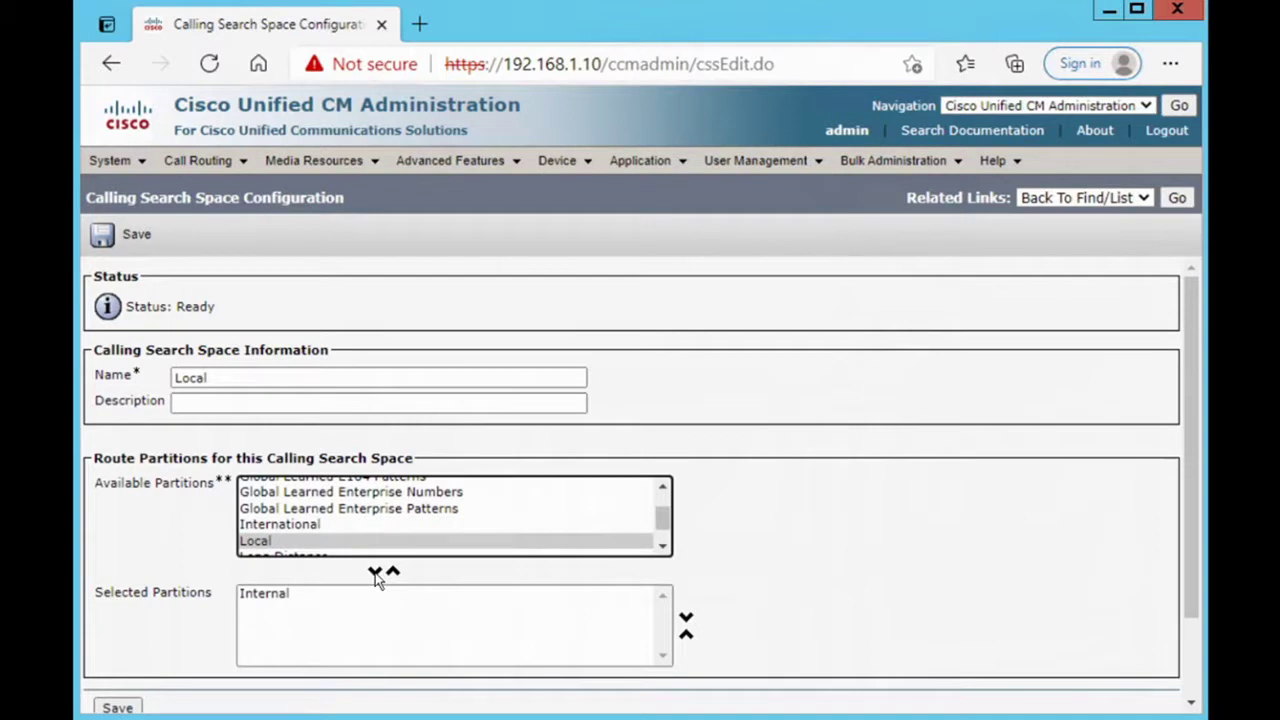
click(375, 572)
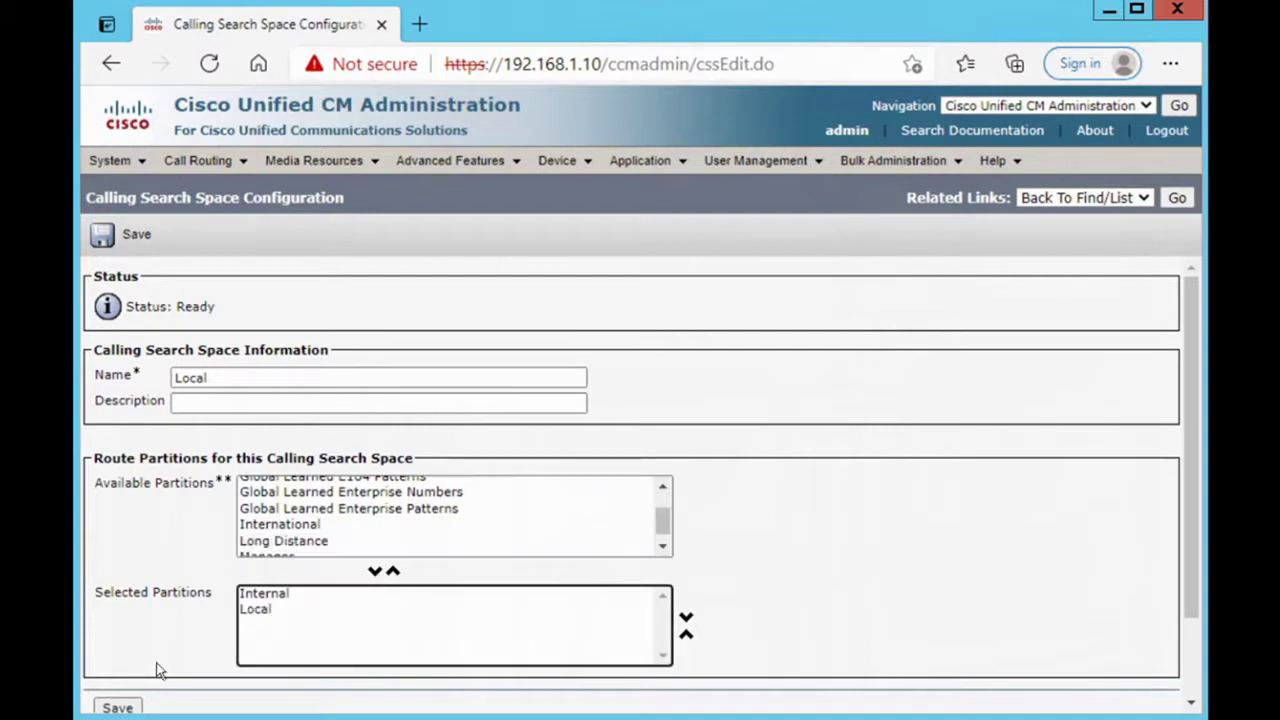
click(120, 708)
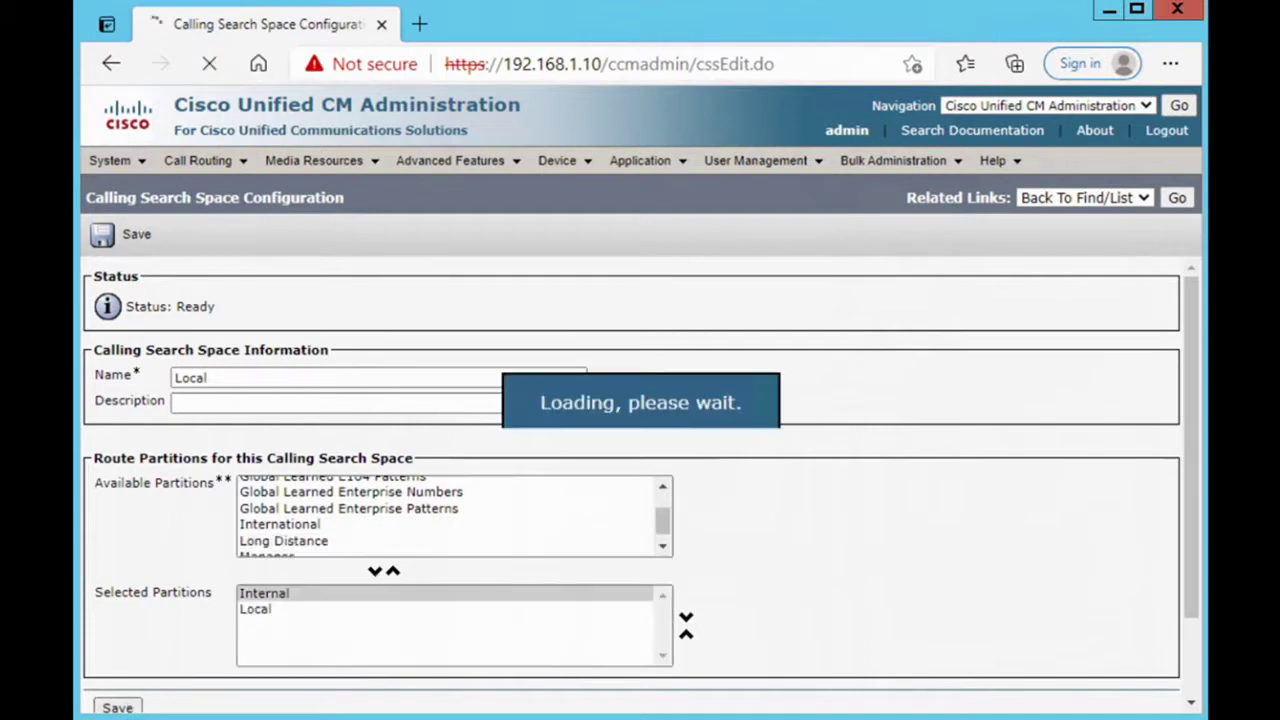
Reopen the Local calling search space, set its description to Local, save it and return to the list
click(1178, 198)
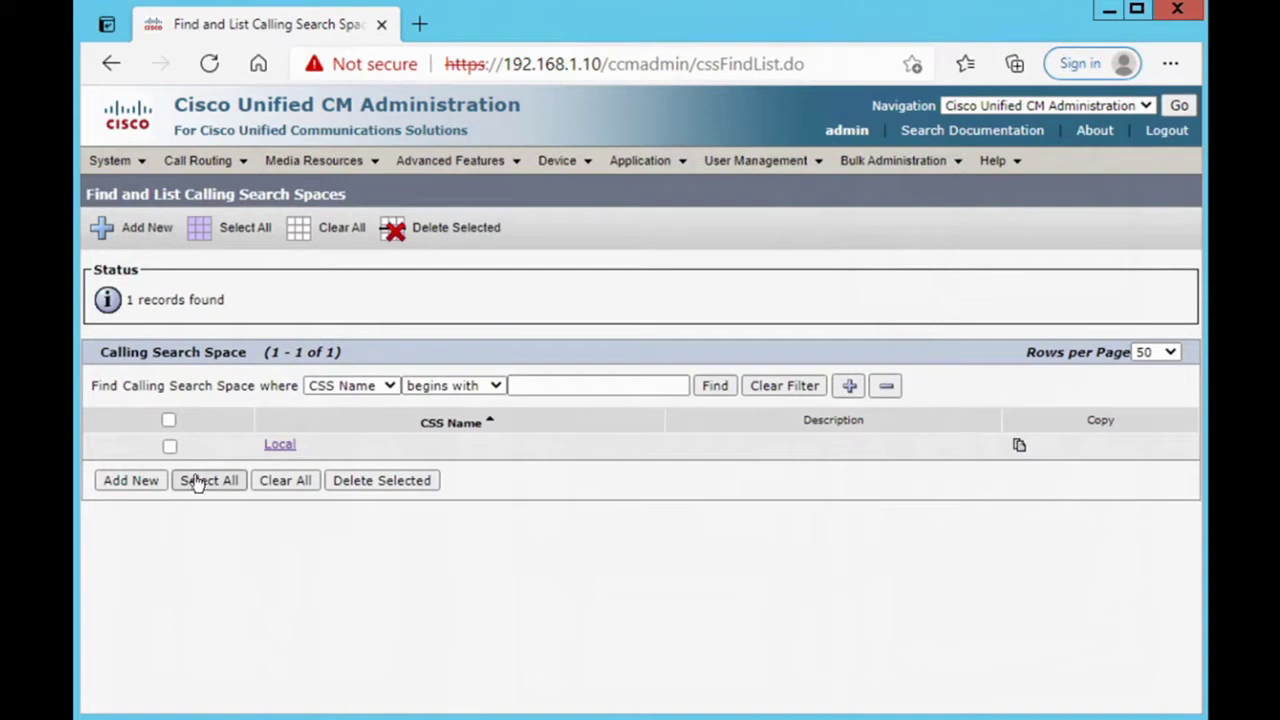
click(280, 446)
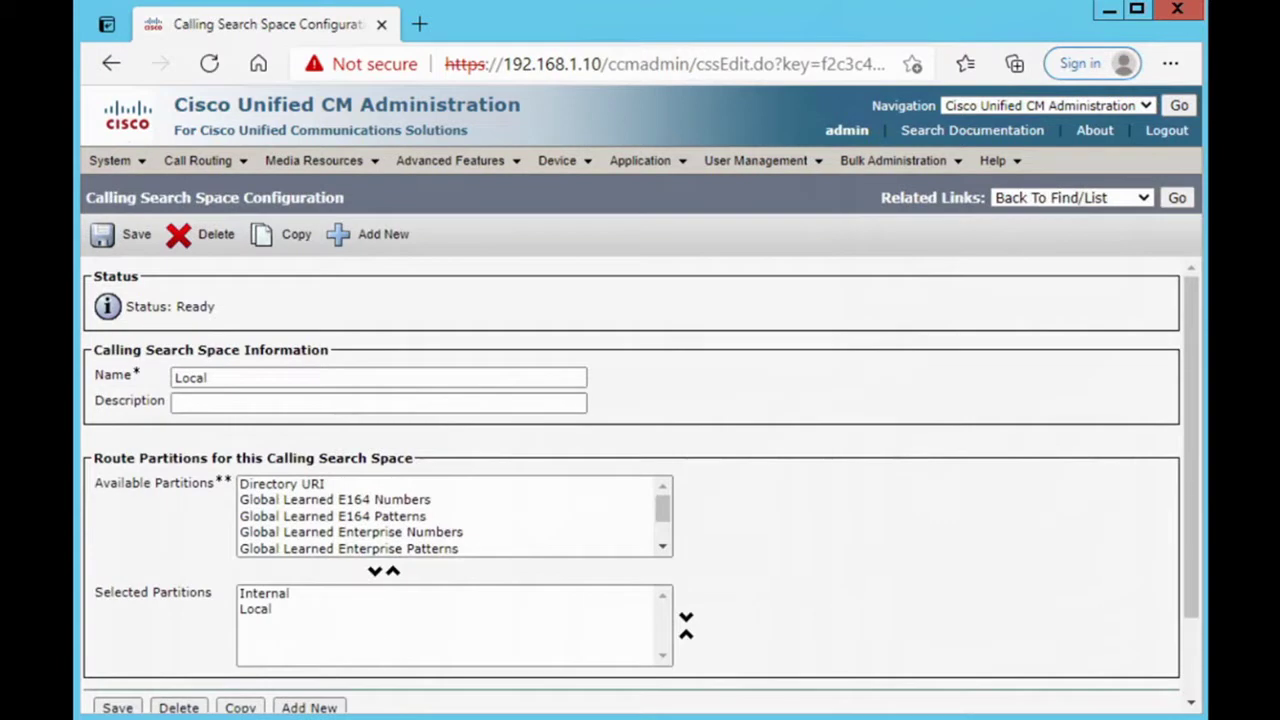
click(427, 403)
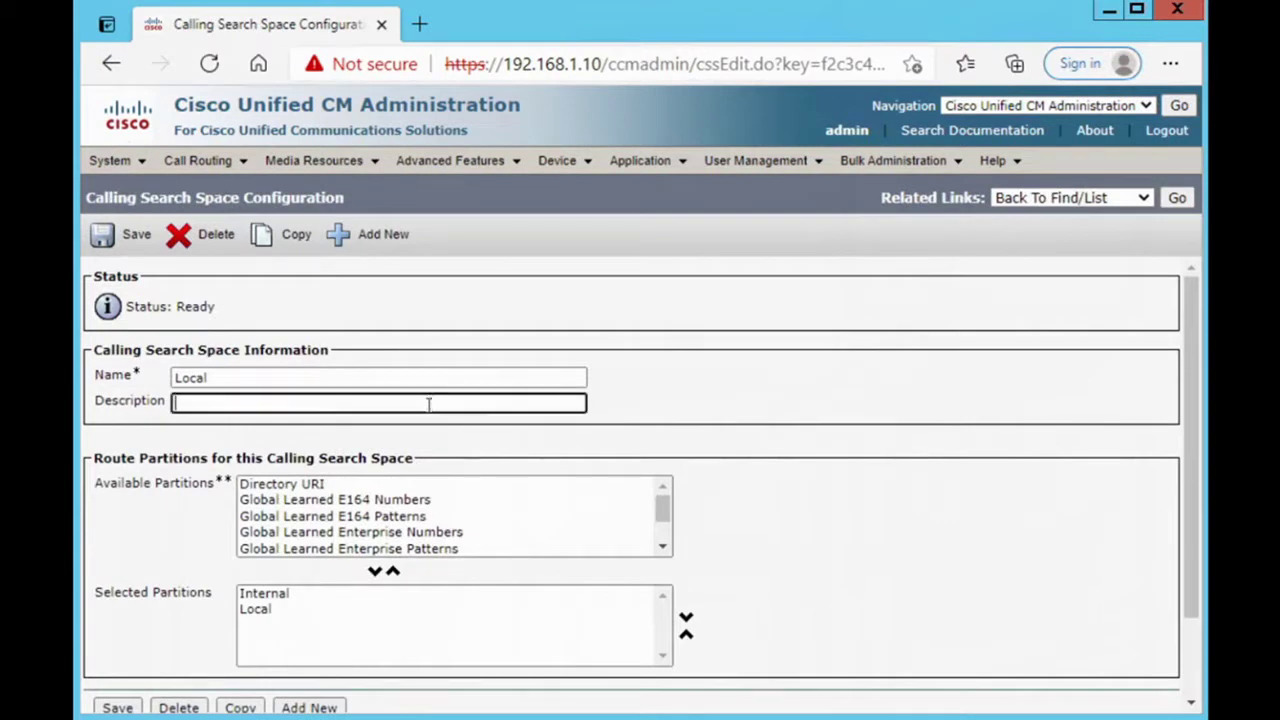
text(Local)
click(101, 234)
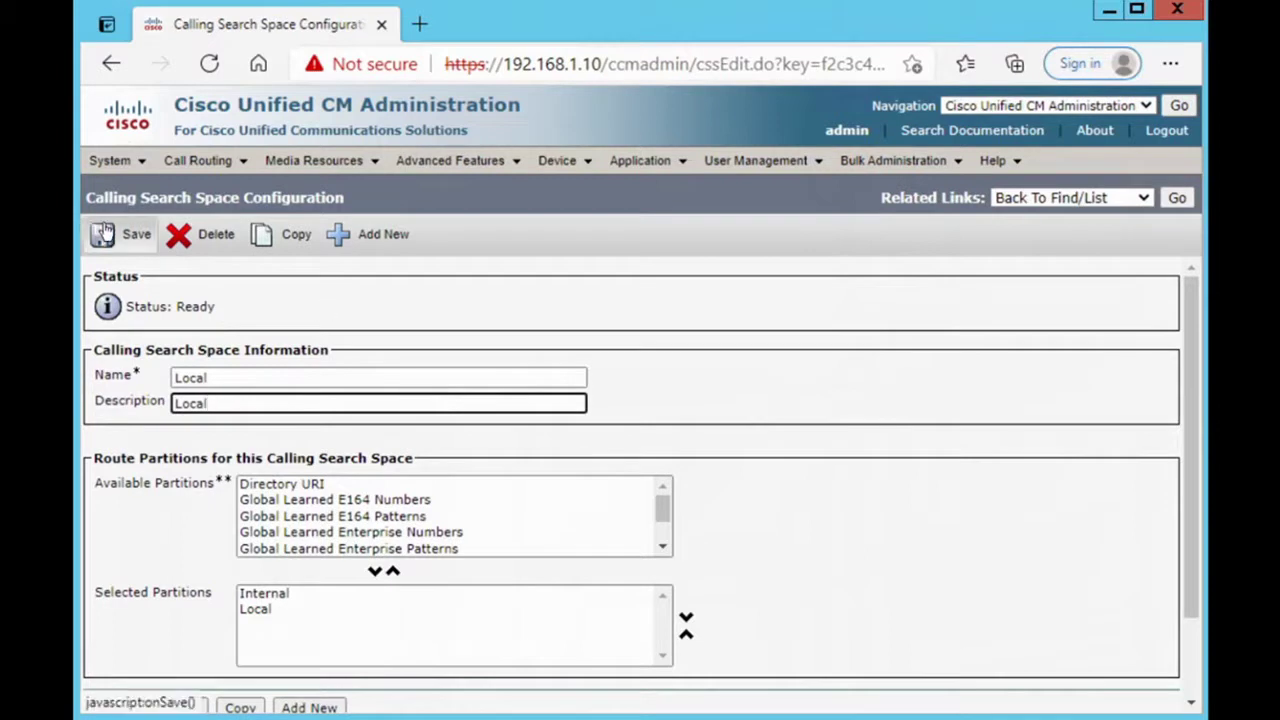
click(1177, 197)
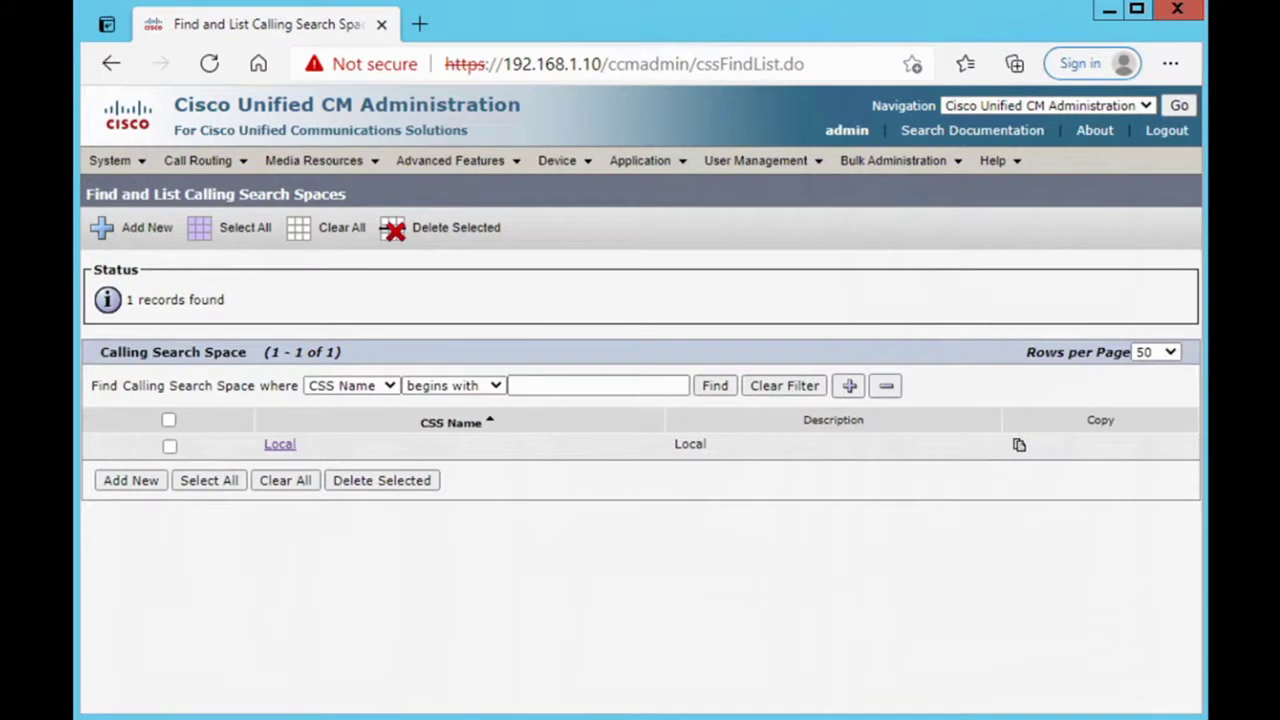
Start a new calling search space named Long Distance and copy that name into its description
click(114, 481)
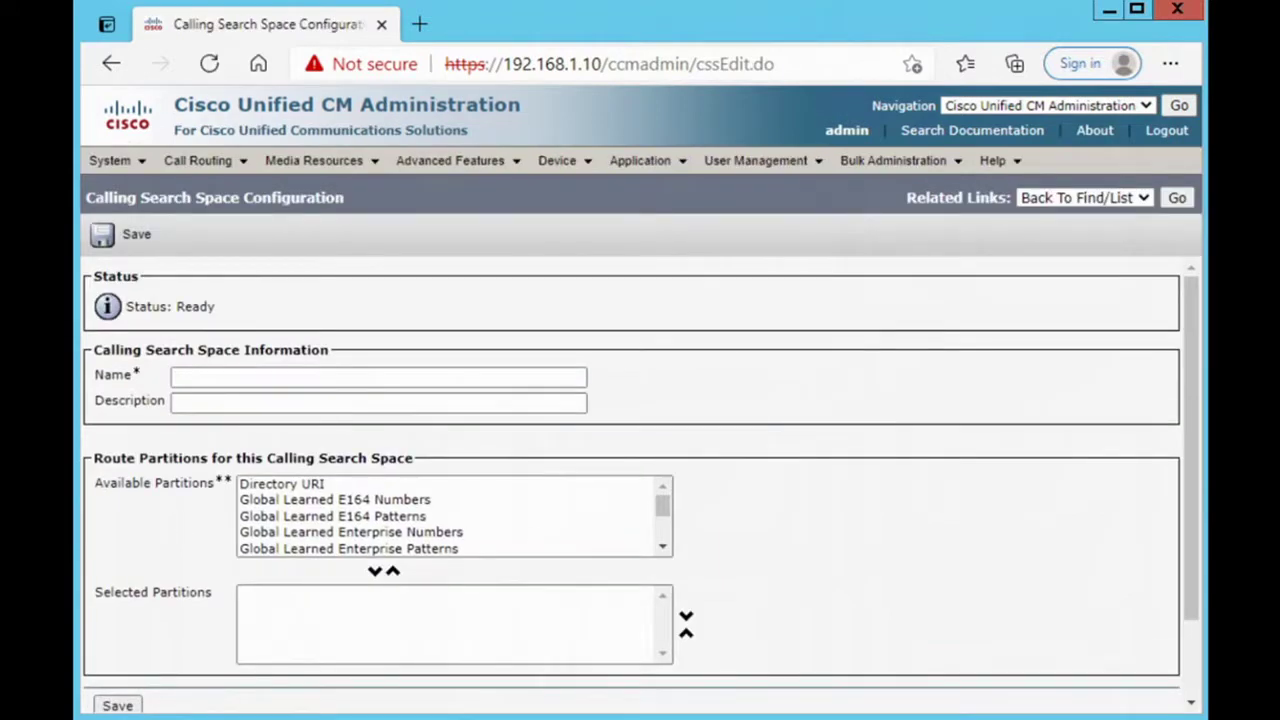
click(419, 375)
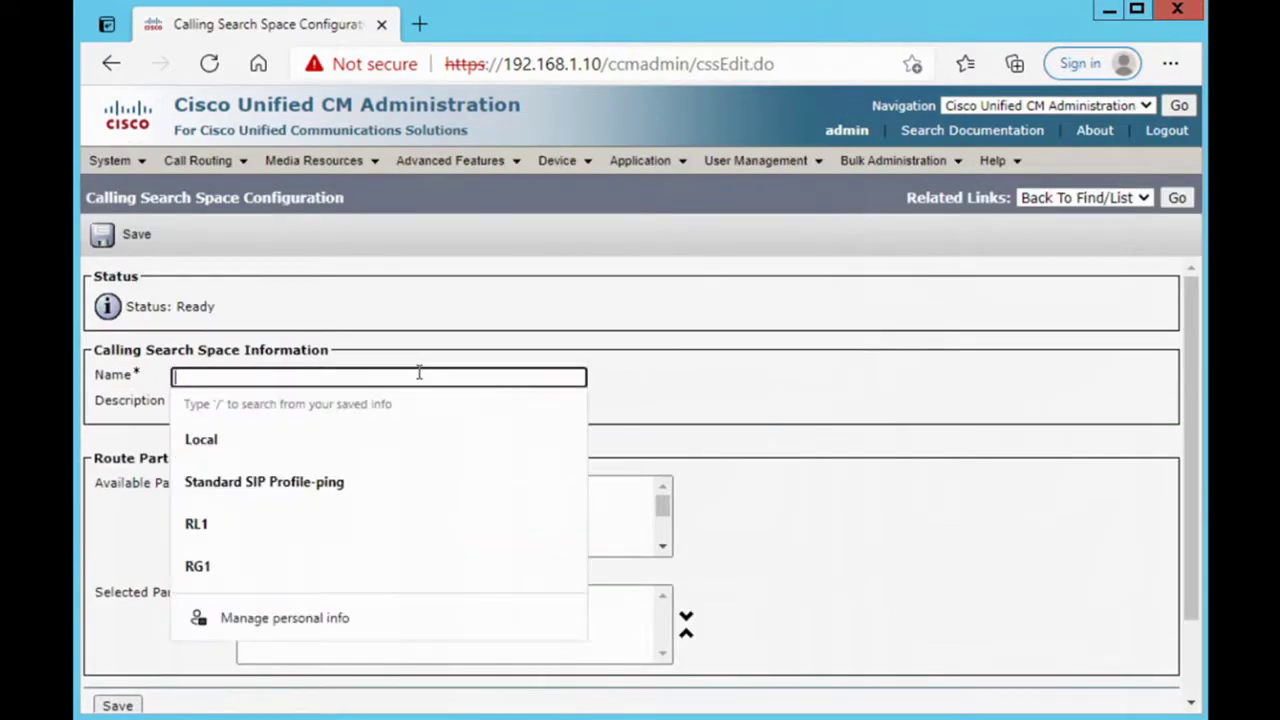
text(Long)
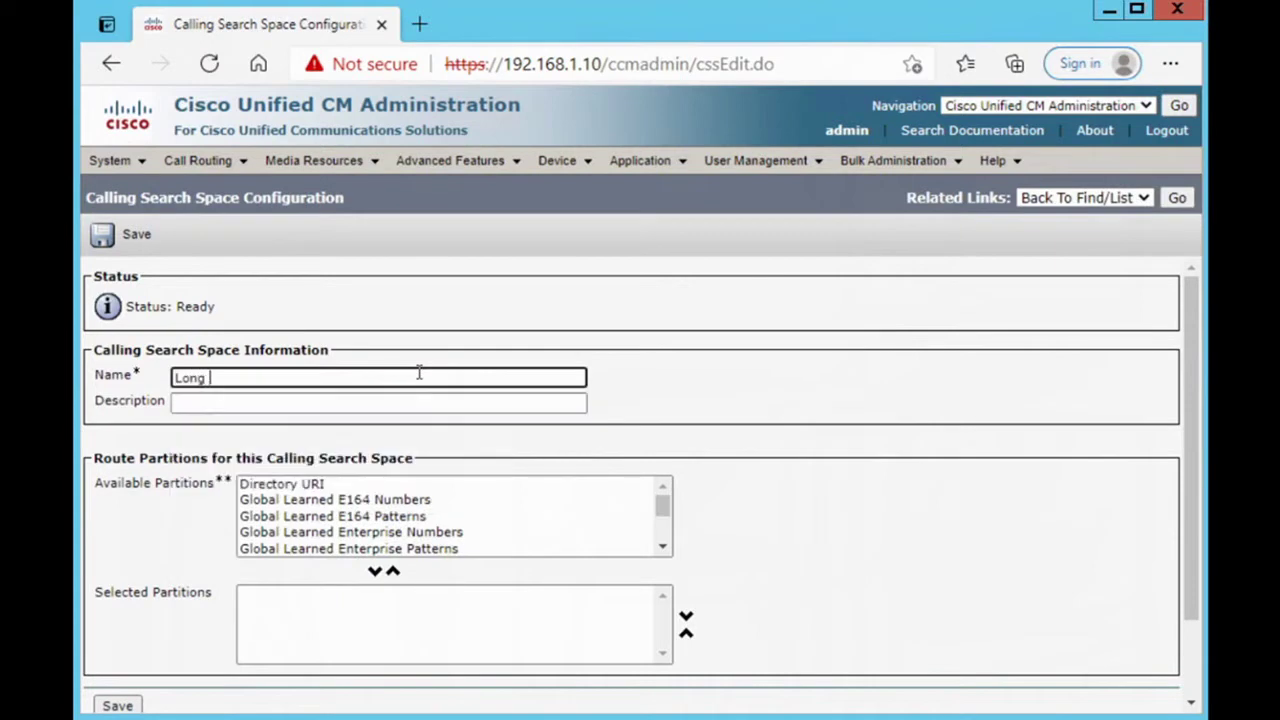
text( Distance)
drag(329, 374, 178, 376)
right_click(186, 378)
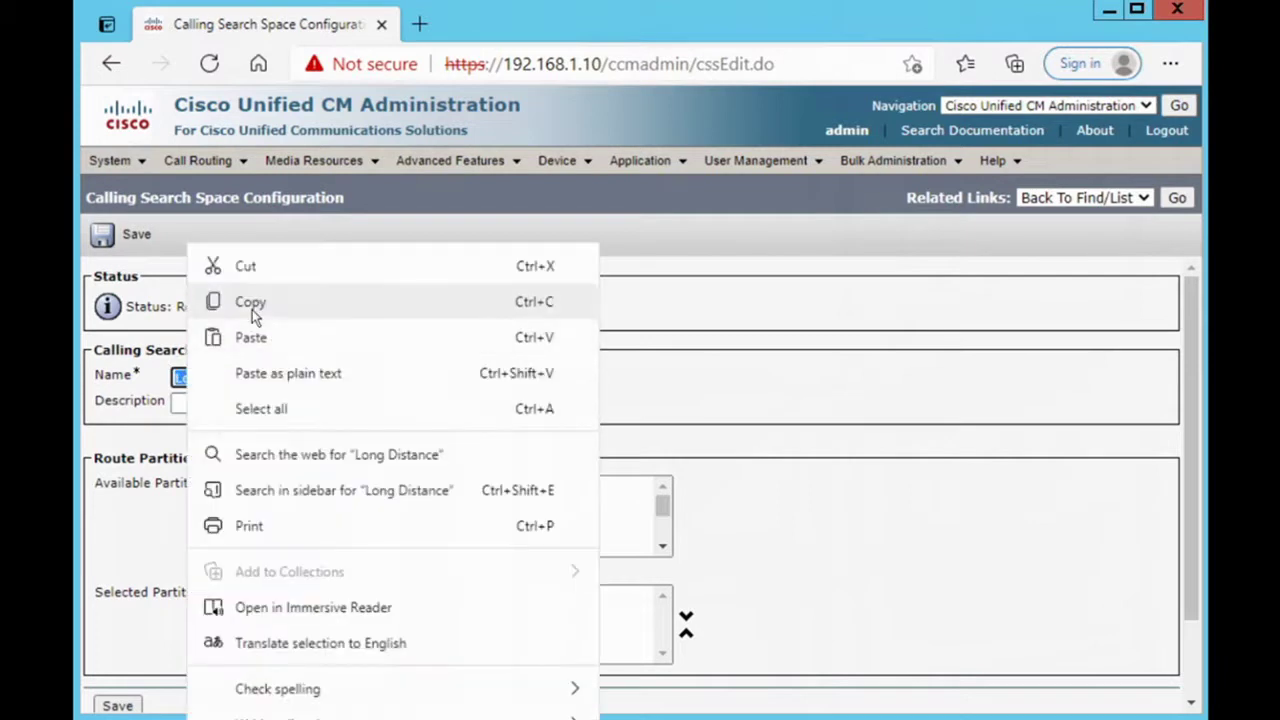
click(252, 305)
click(211, 400)
right_click(211, 400)
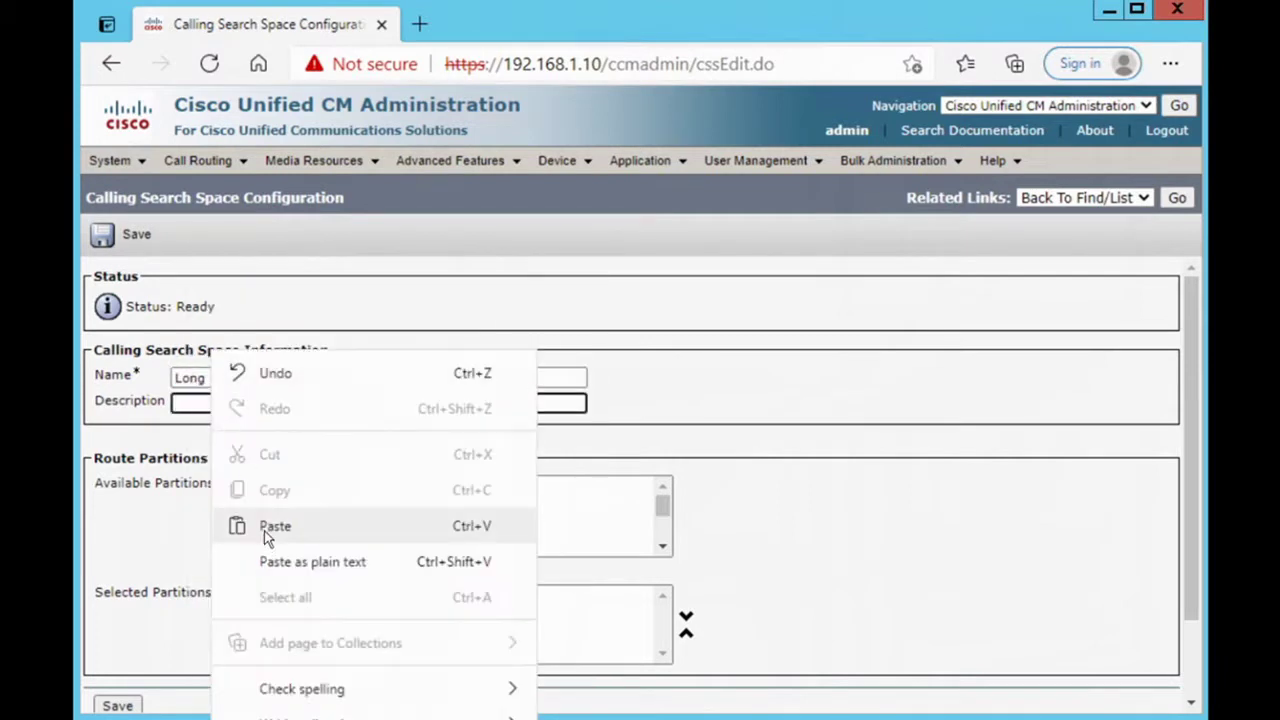
click(268, 526)
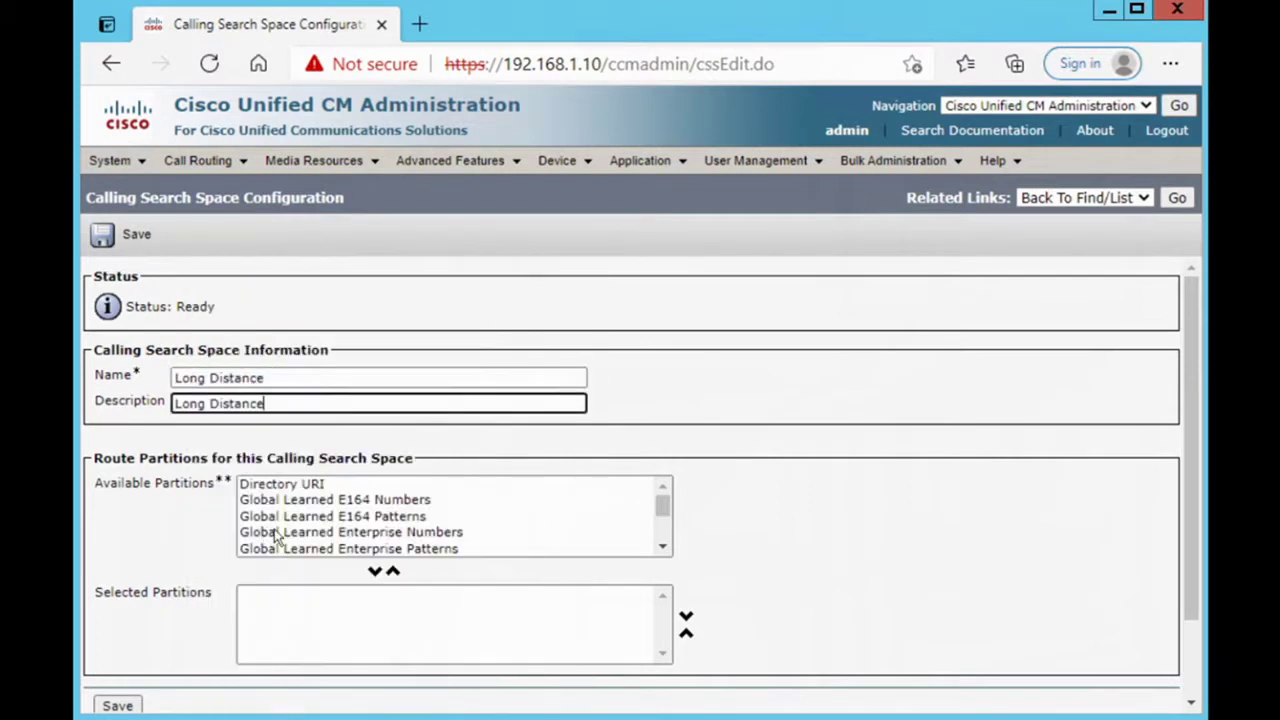
Assign the Internal, Local and Long Distance partitions to the Long Distance calling search space and save it
click(661, 512)
click(664, 547)
click(664, 547)
click(664, 547)
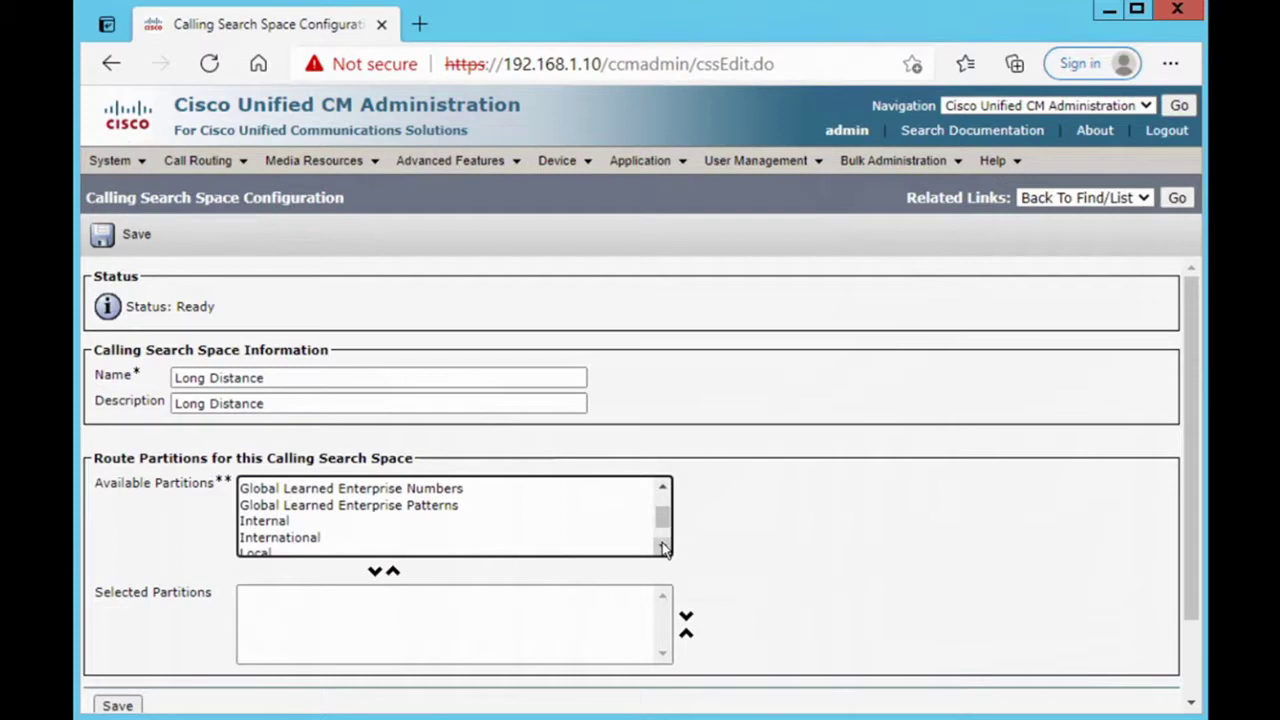
click(664, 547)
click(300, 511)
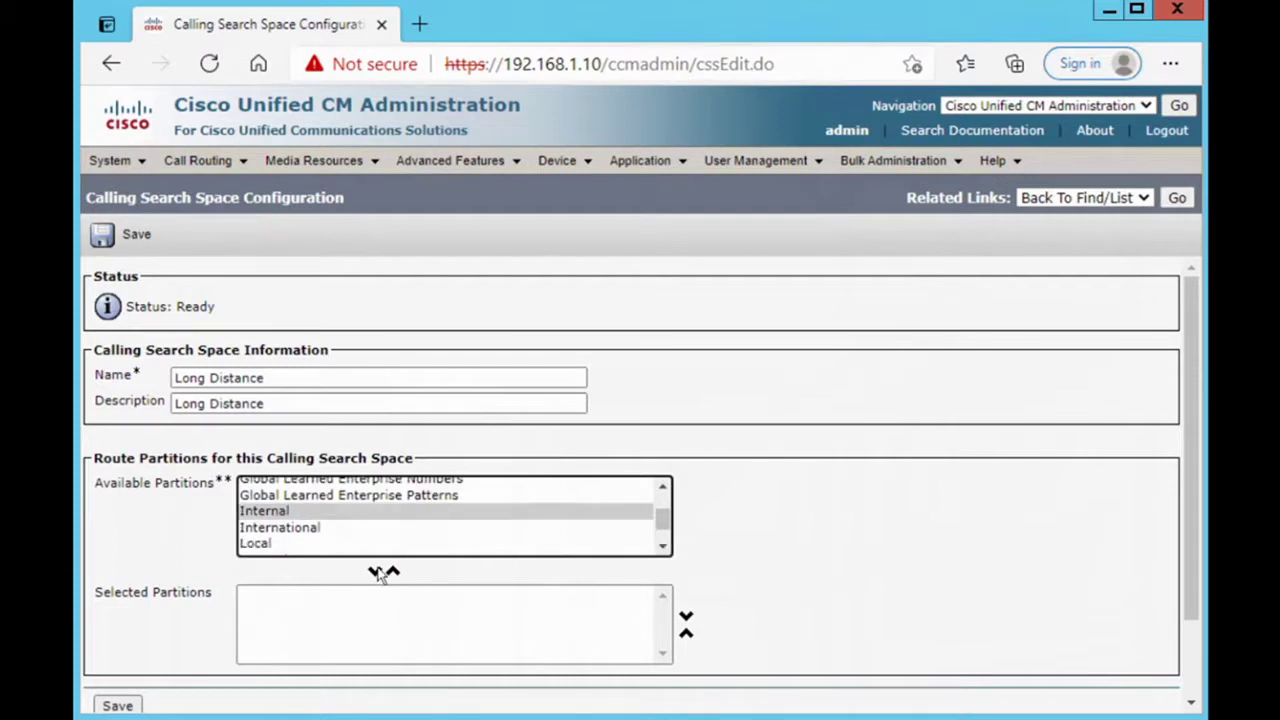
click(376, 572)
click(265, 527)
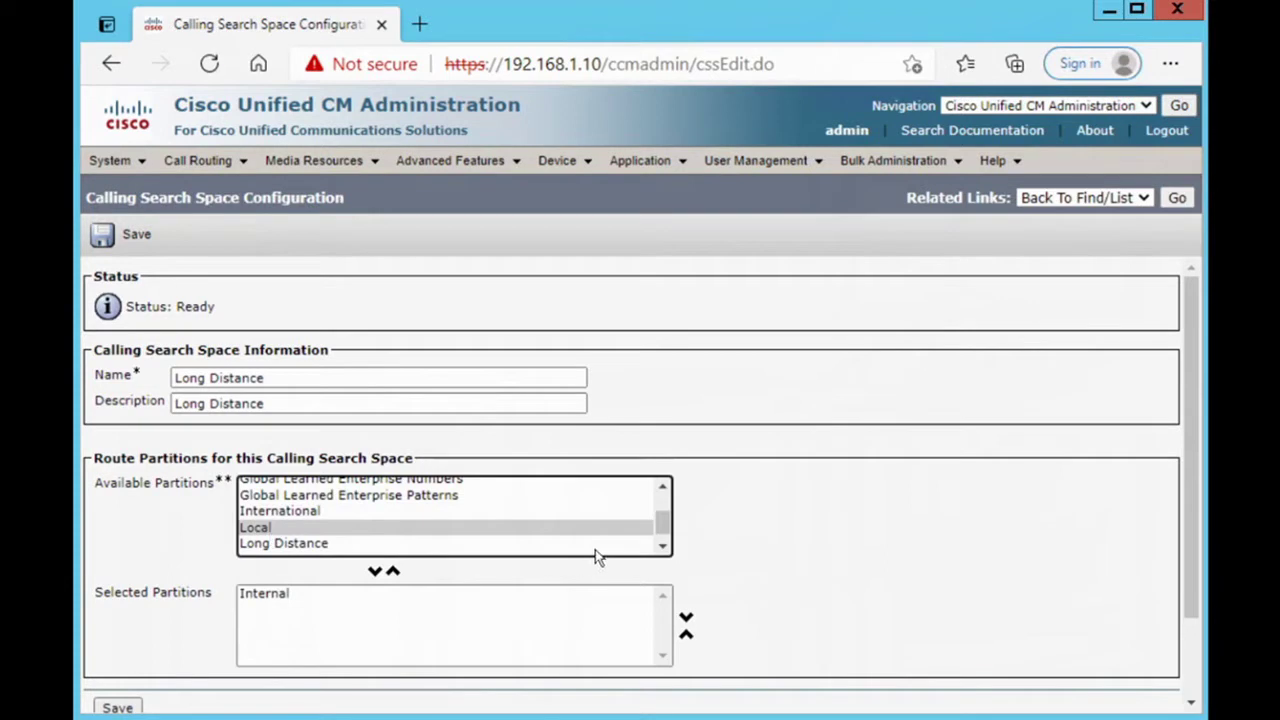
click(378, 573)
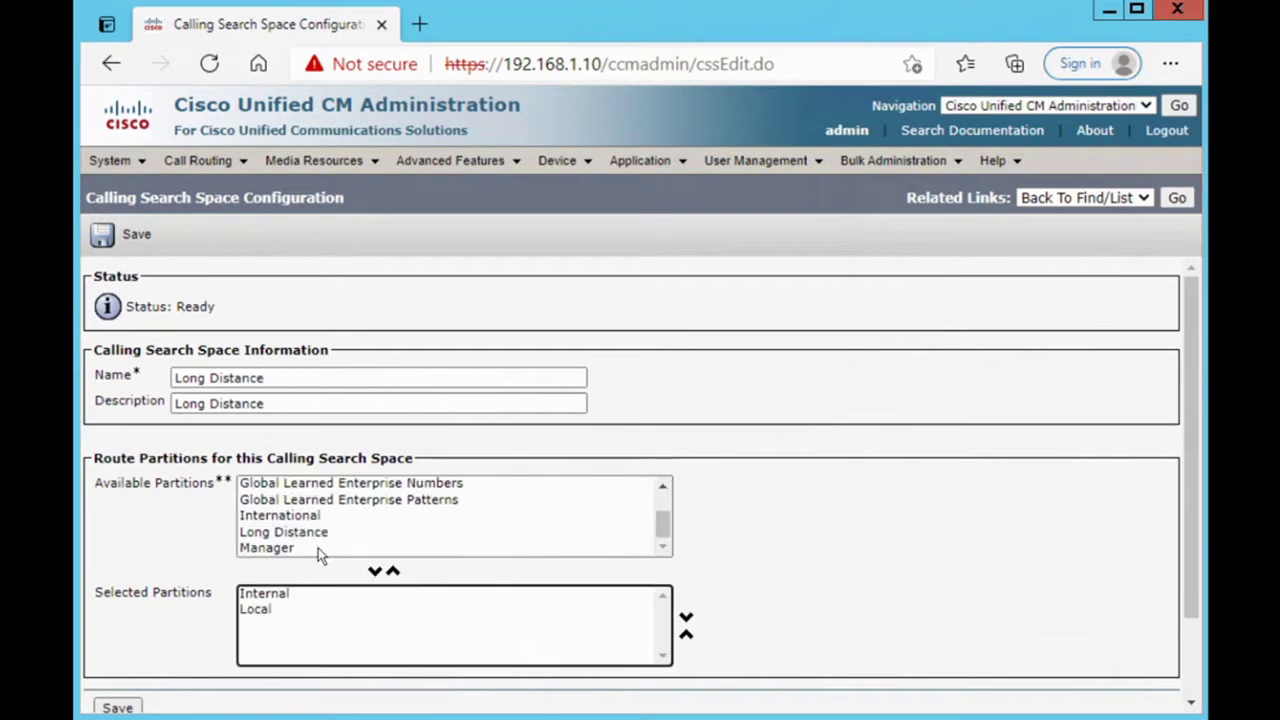
click(308, 533)
click(376, 571)
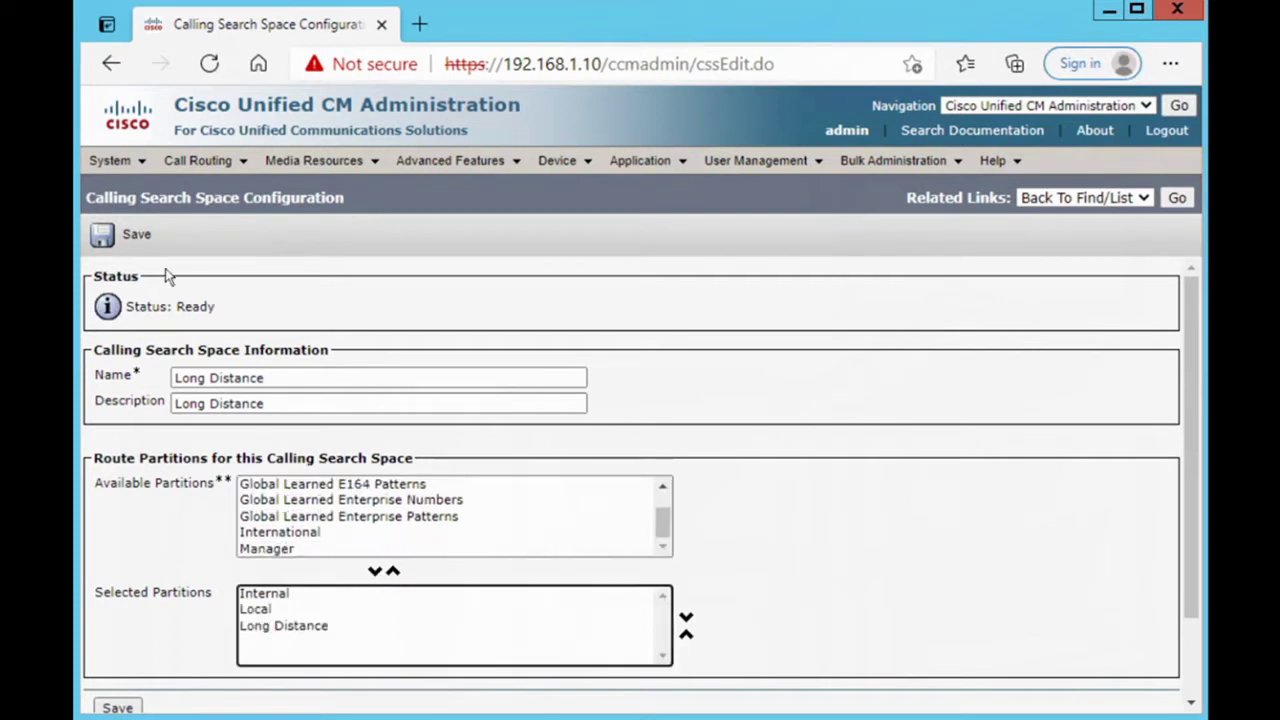
click(127, 240)
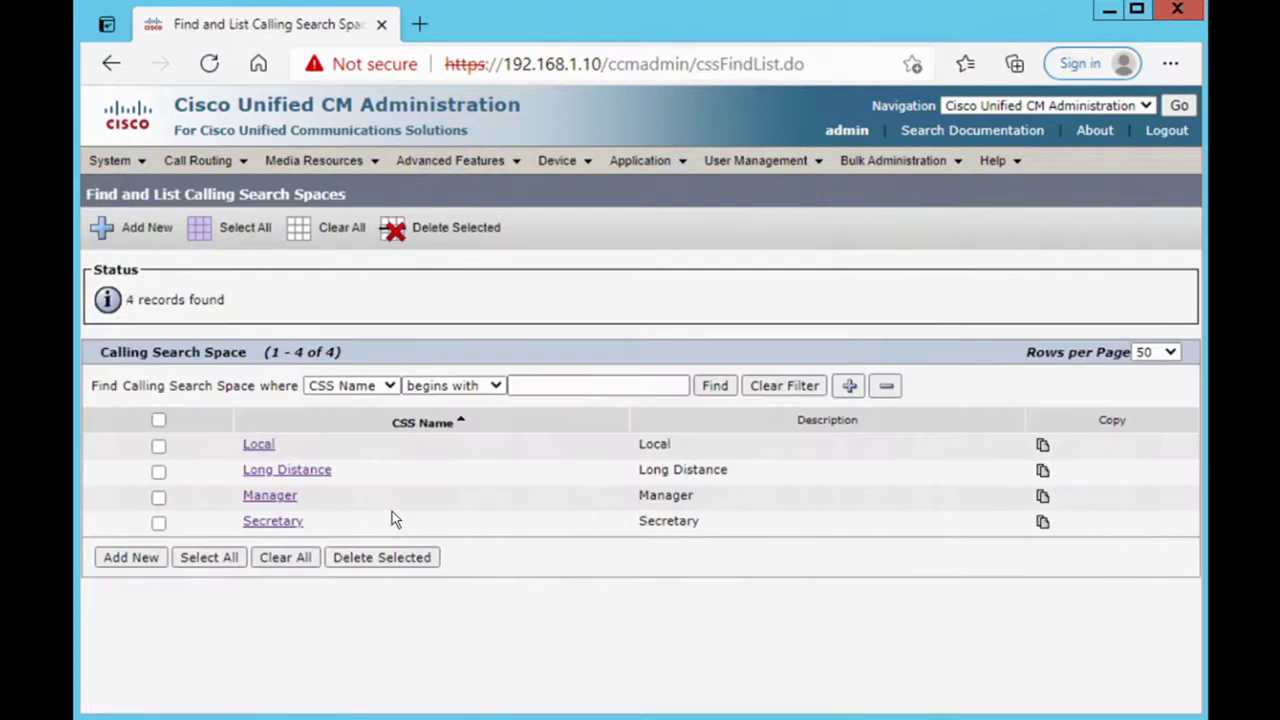
Open the existing 9.XXXXXXXX route pattern and assign it to the Local route partition
click(240, 163)
mouse_move(240, 162)
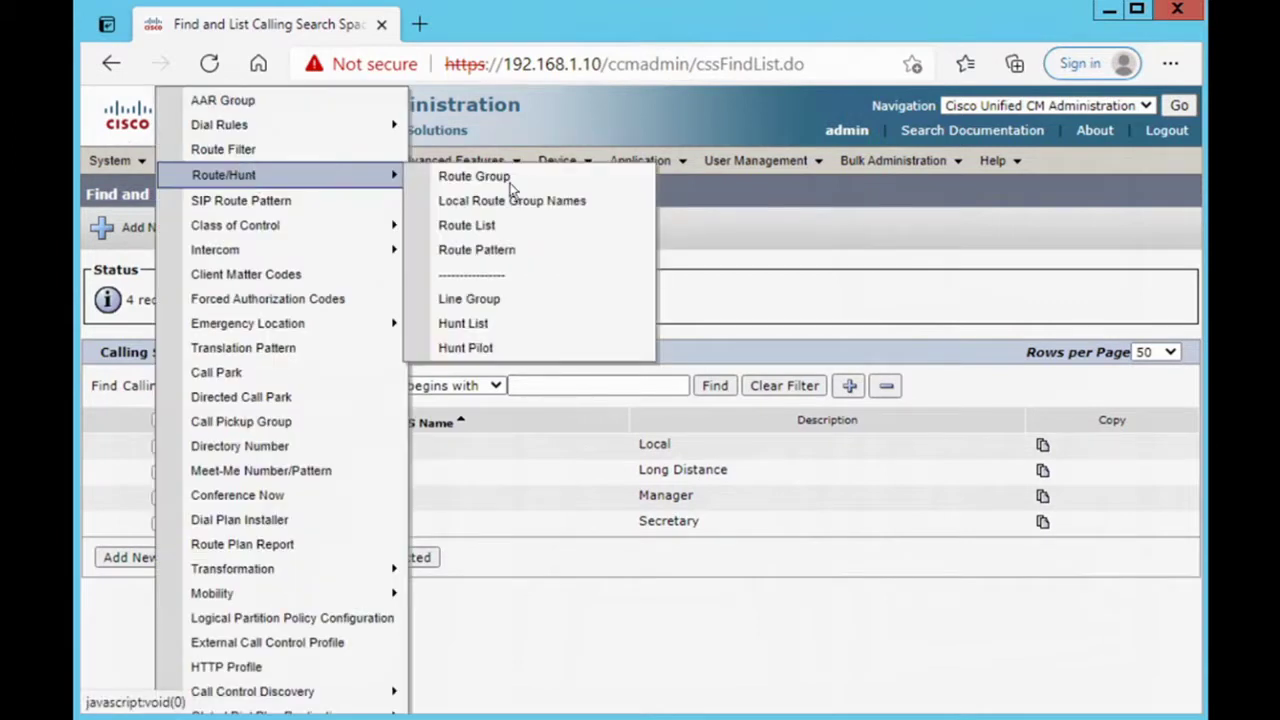
click(506, 259)
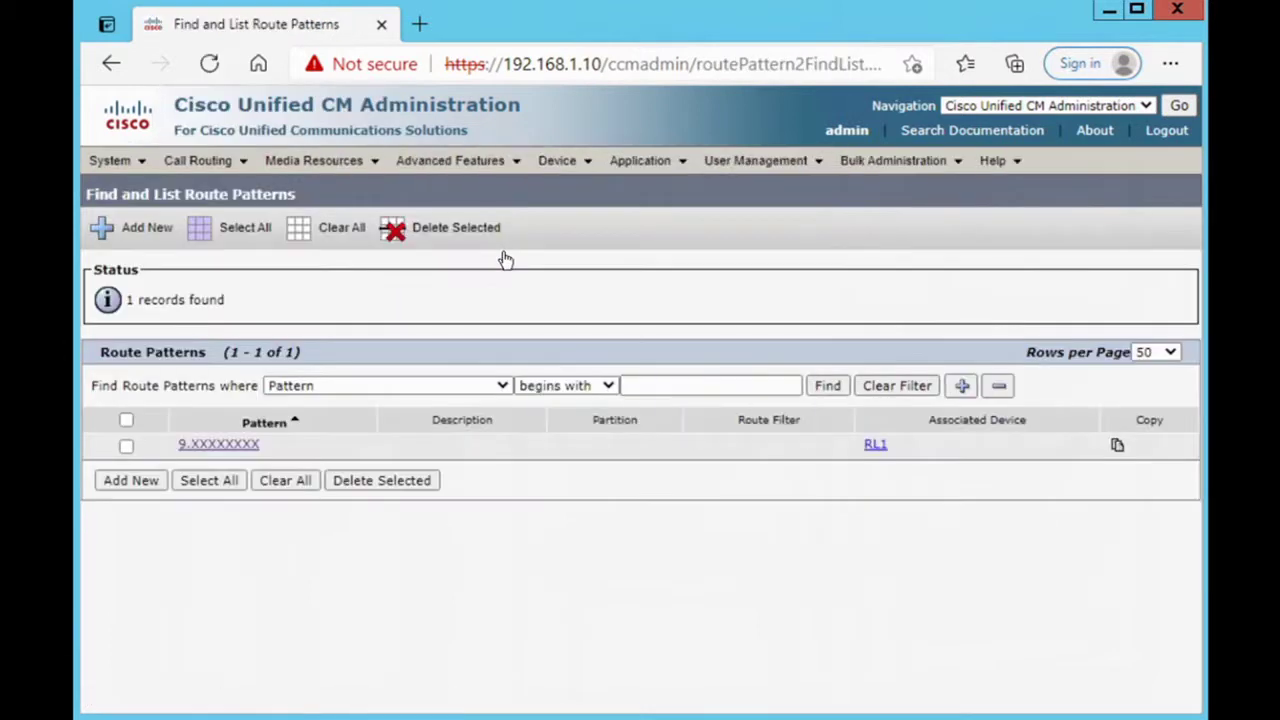
click(228, 455)
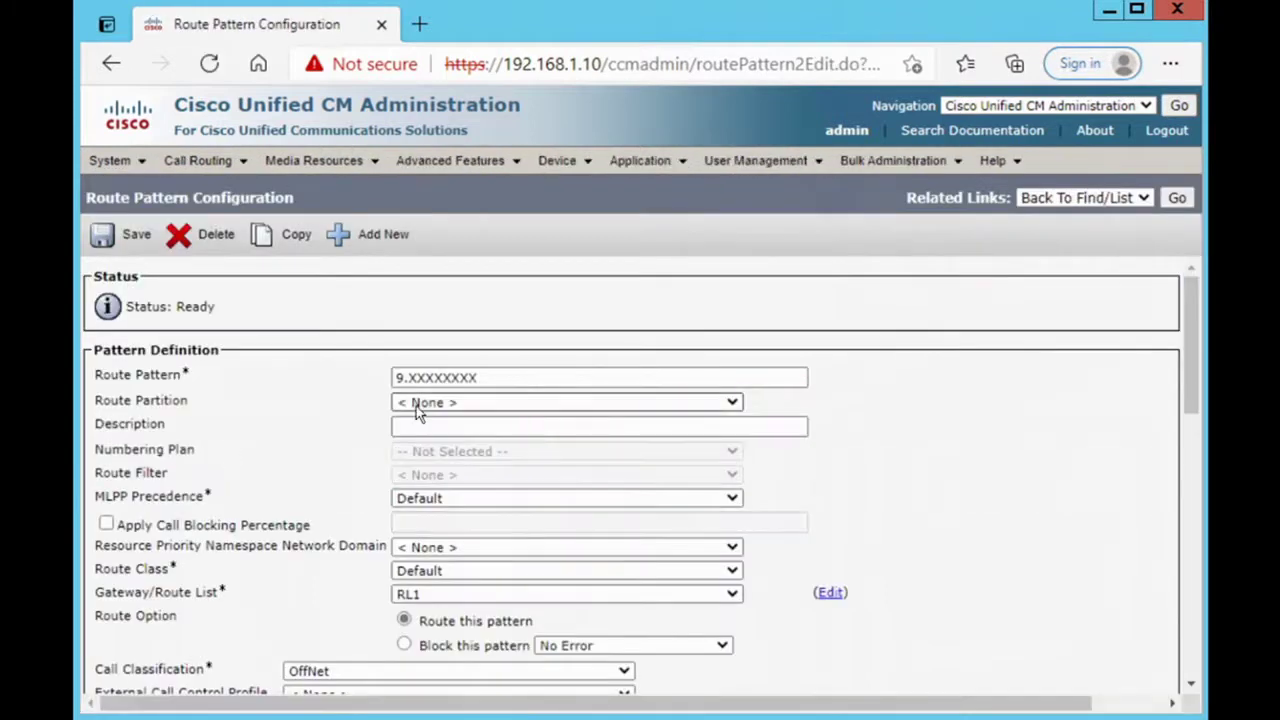
click(418, 404)
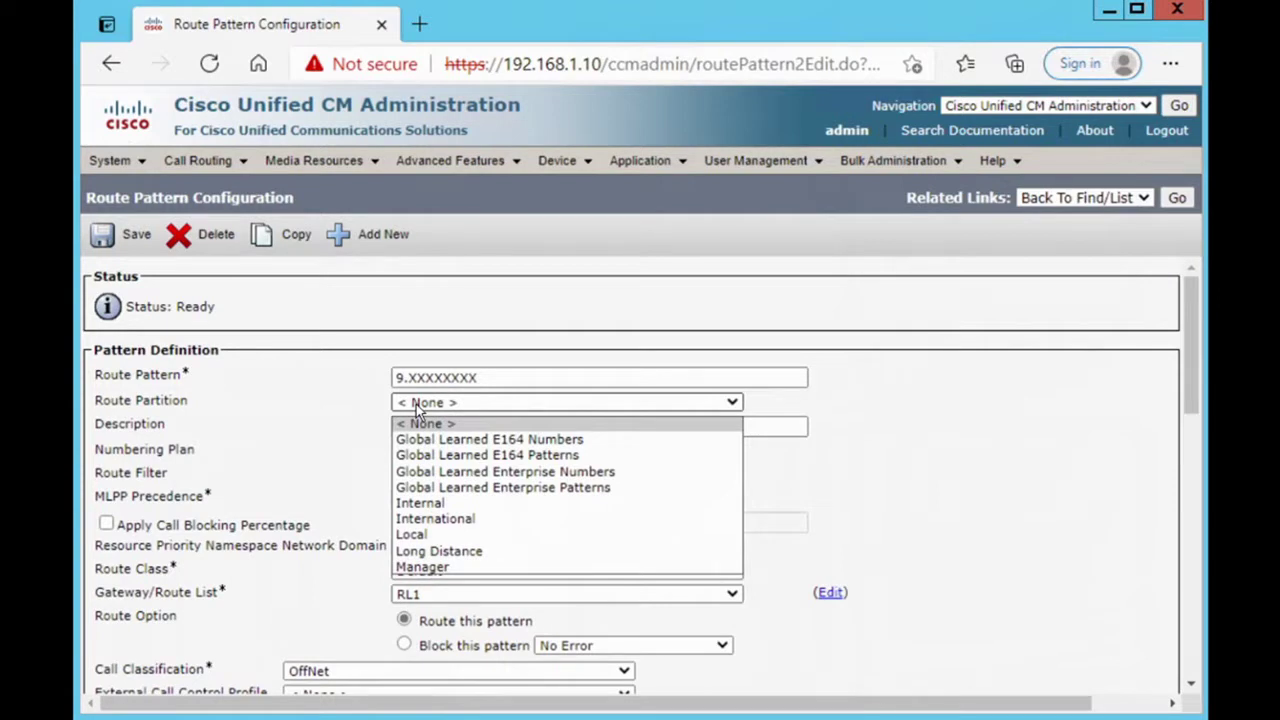
click(410, 535)
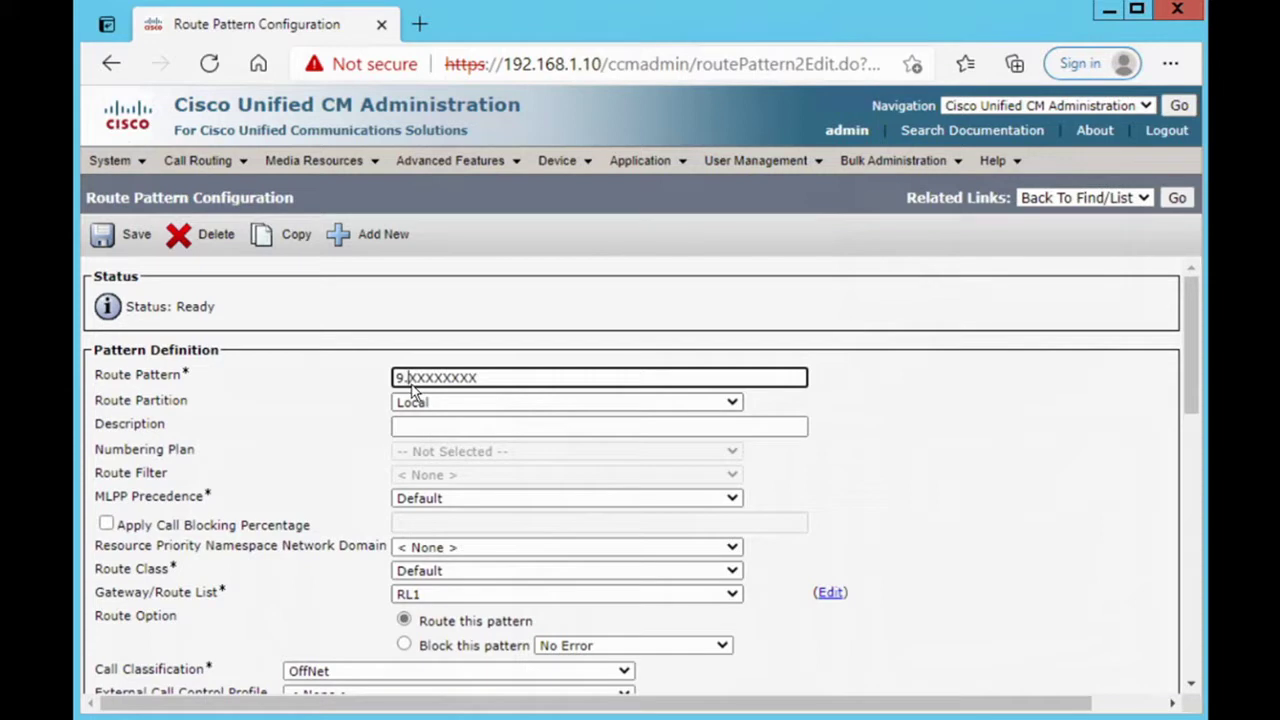
Change the route pattern to 9.[1-9]XXXXXXX so the first digit after the dot is limited to 1-9
key(Delete)
text([)
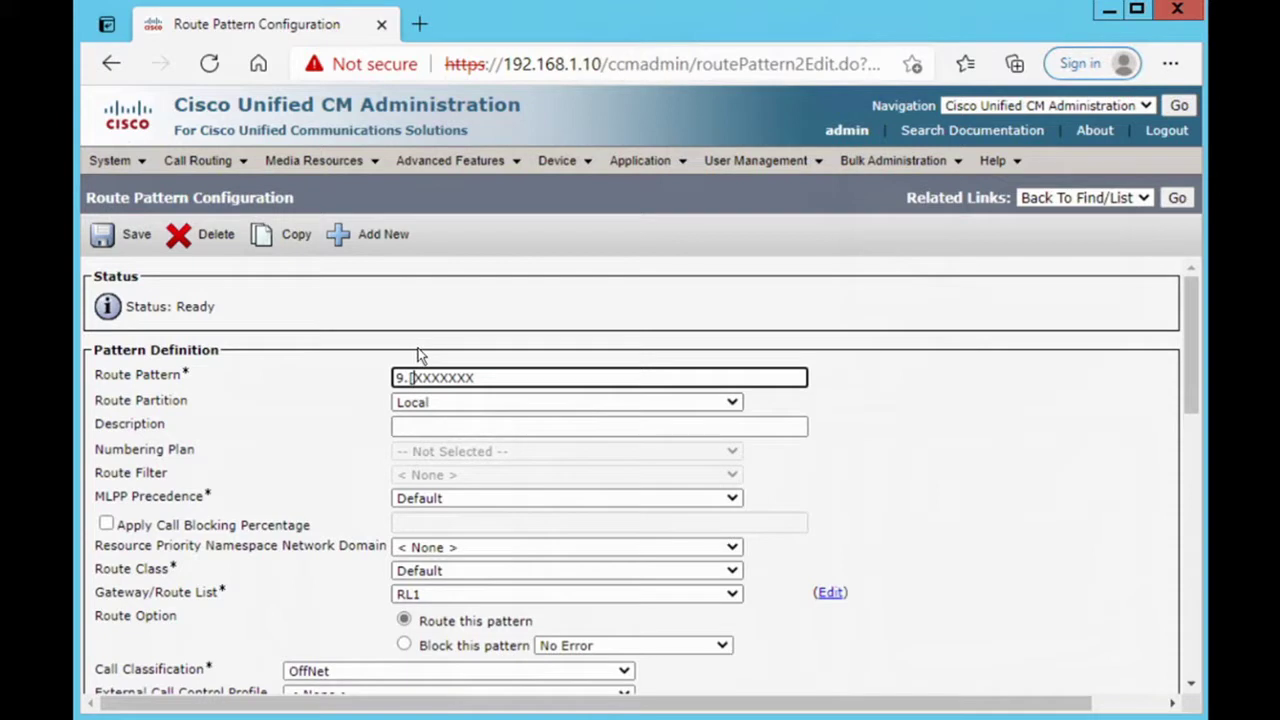
text(1)
text(])
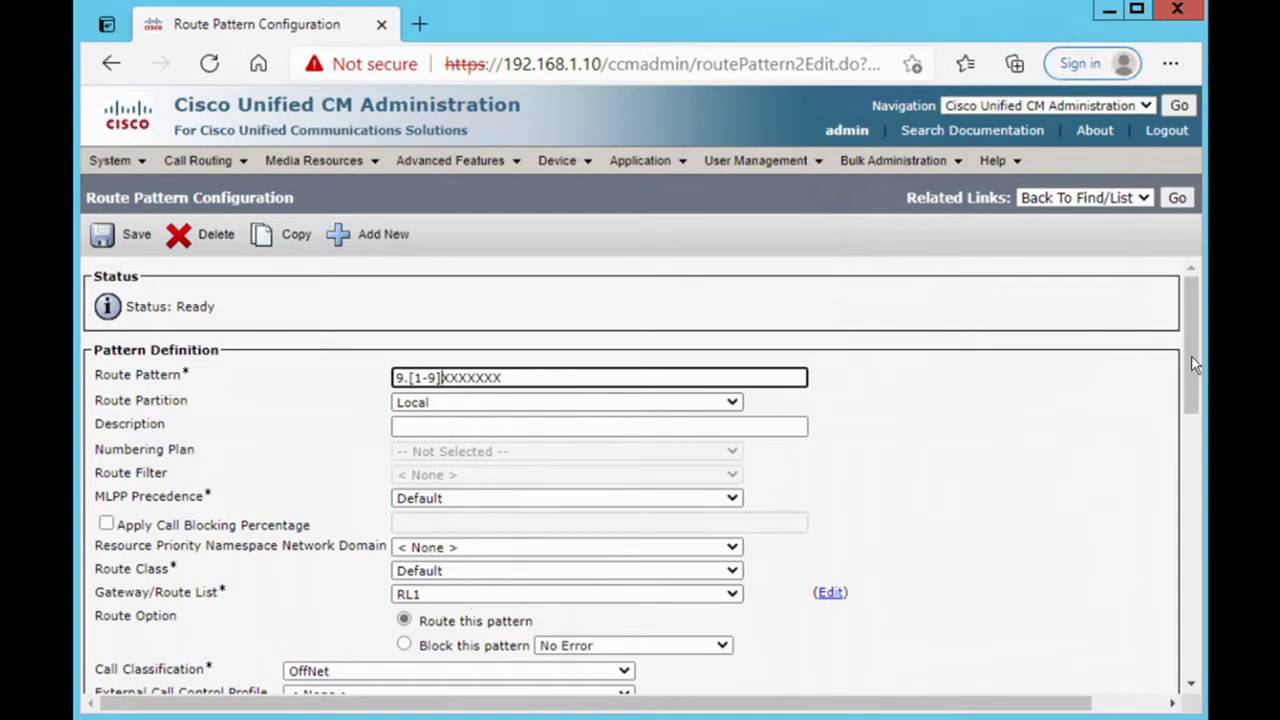
Save the local route pattern, accept the authorization code and reset notices, and return to the route pattern list
drag(1191, 355, 1203, 461)
drag(1196, 417, 1205, 705)
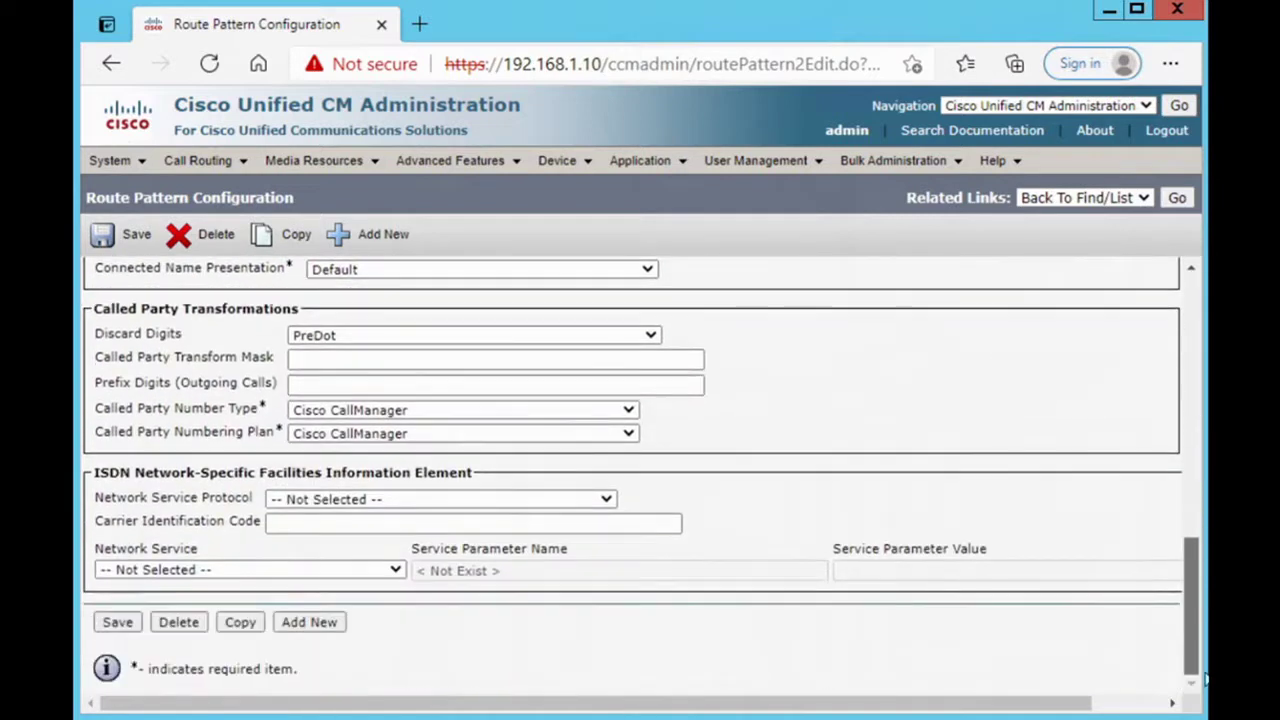
click(127, 627)
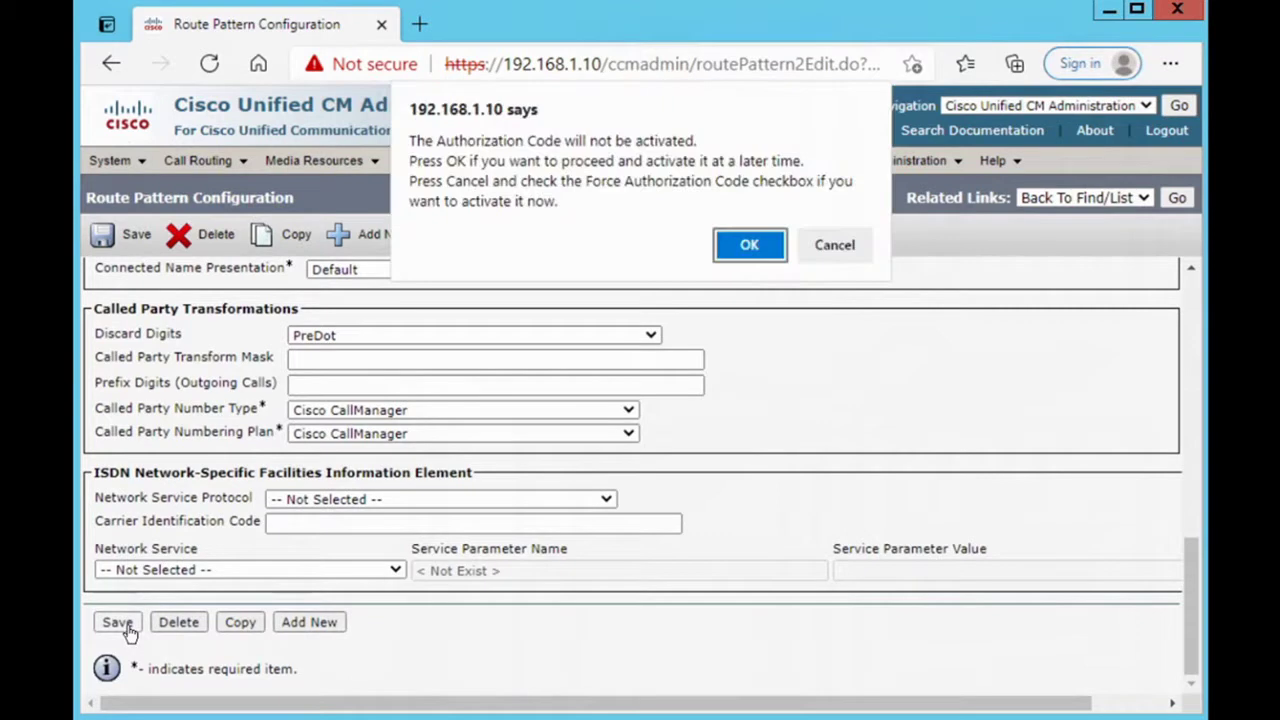
click(749, 246)
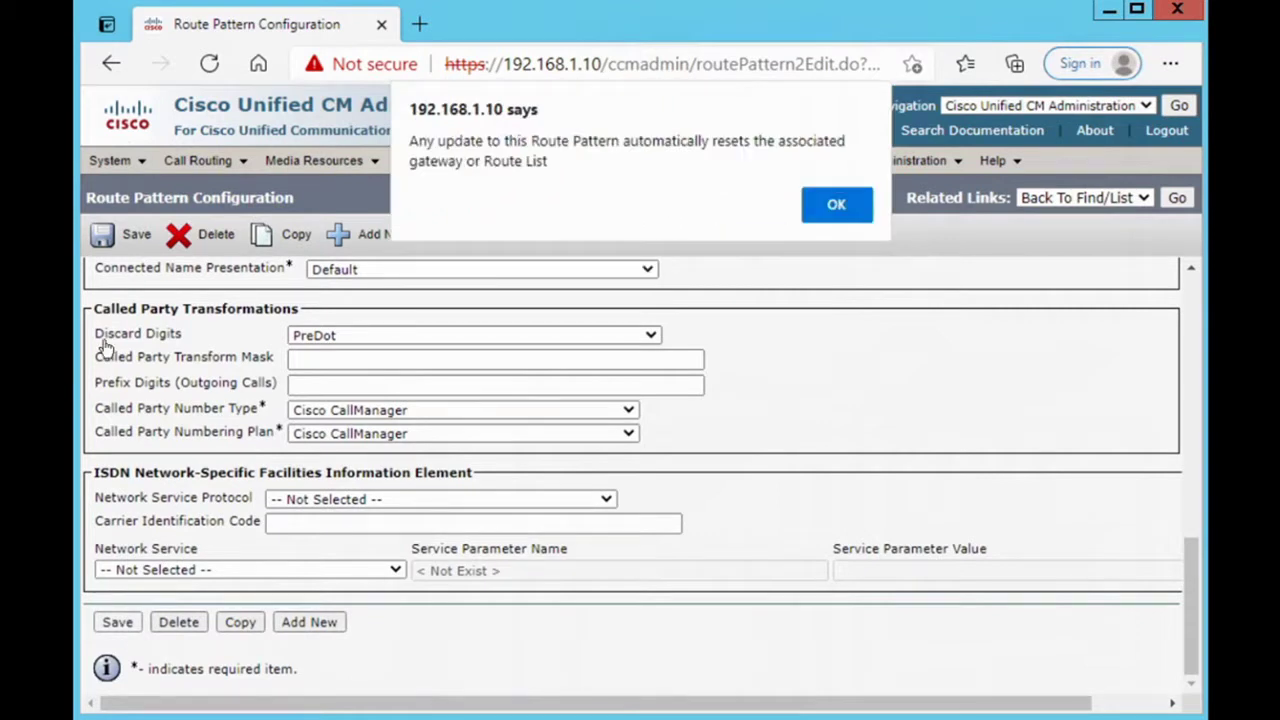
click(836, 205)
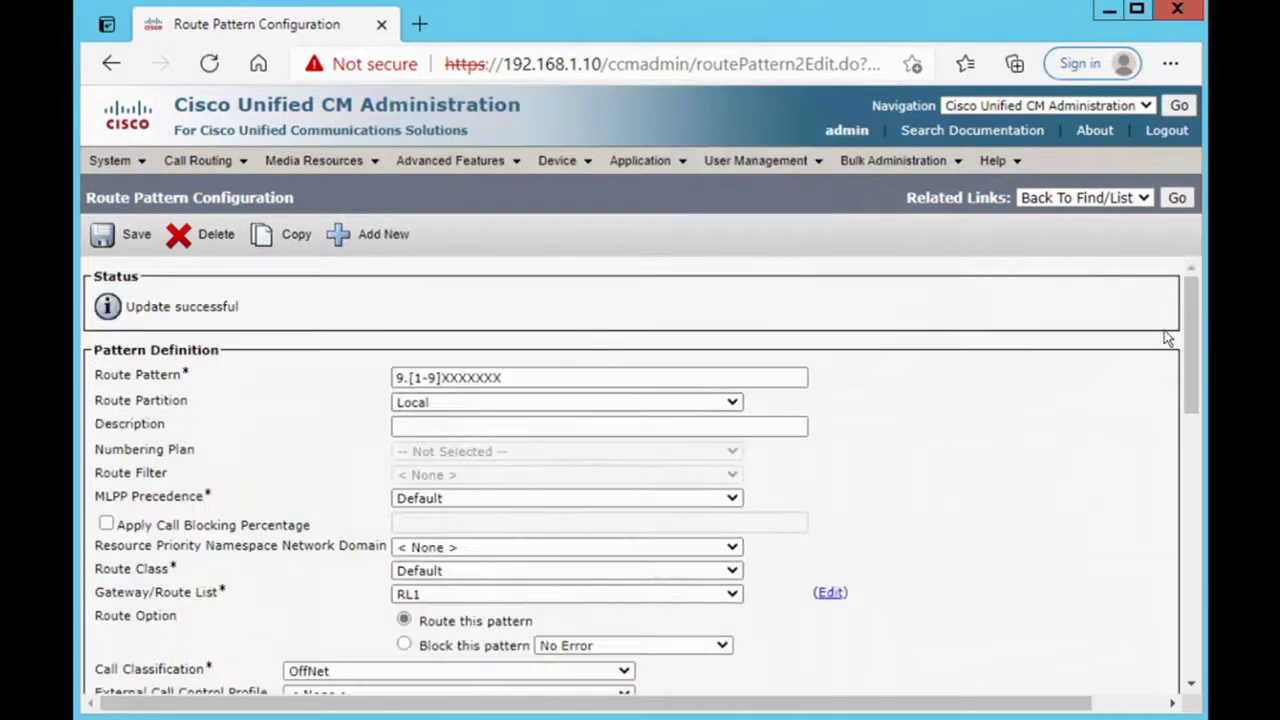
click(1177, 198)
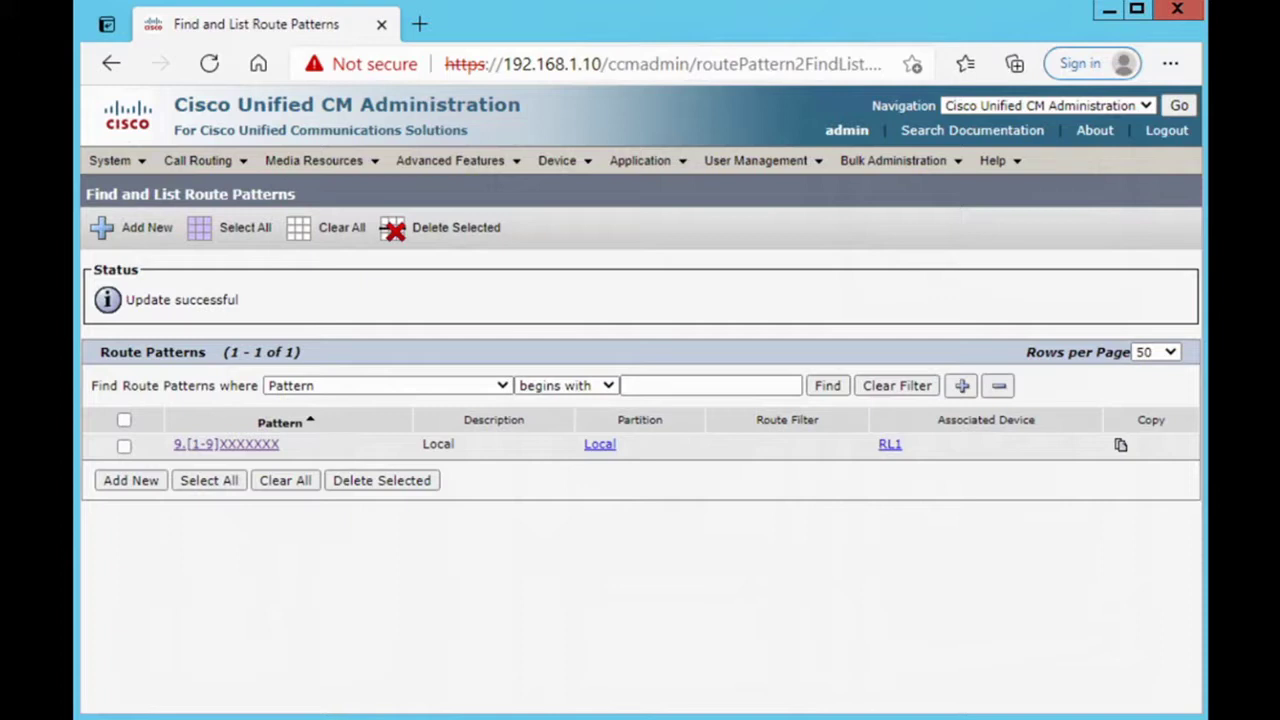
Start a new route pattern 9.0[1-9]XXXXXXXXX and assign it to the Long Distance partition
click(143, 482)
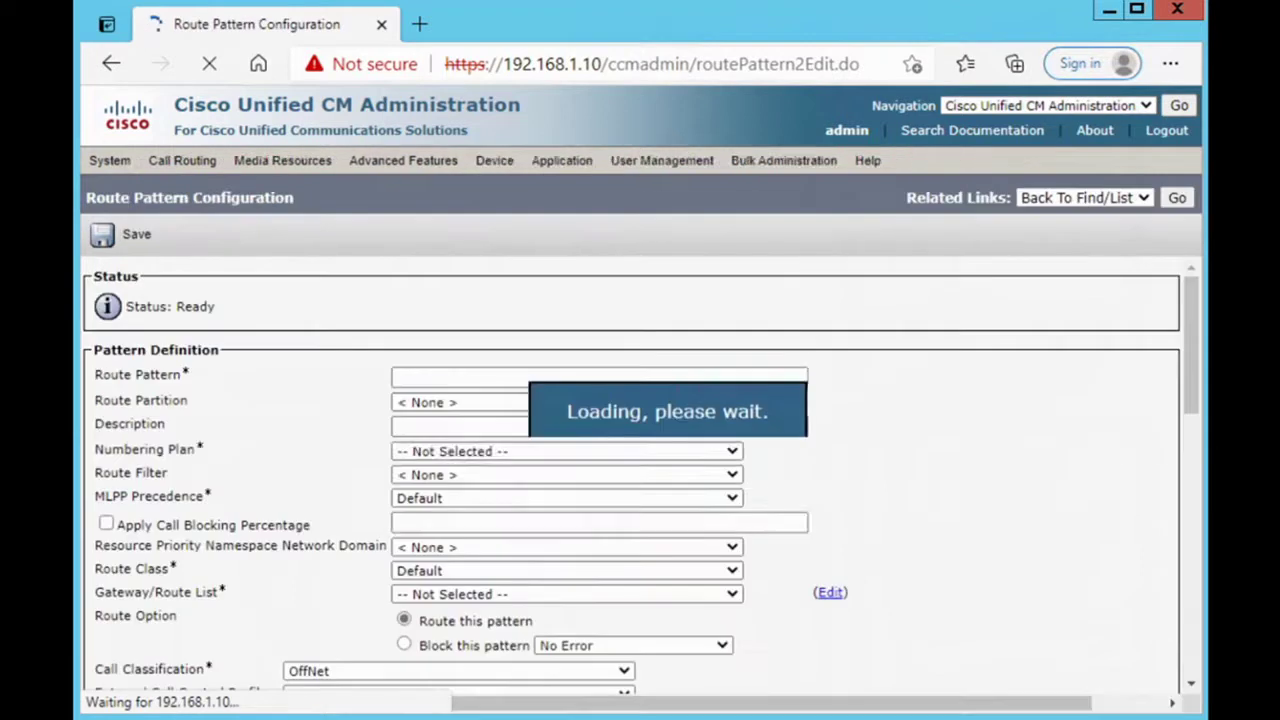
click(415, 377)
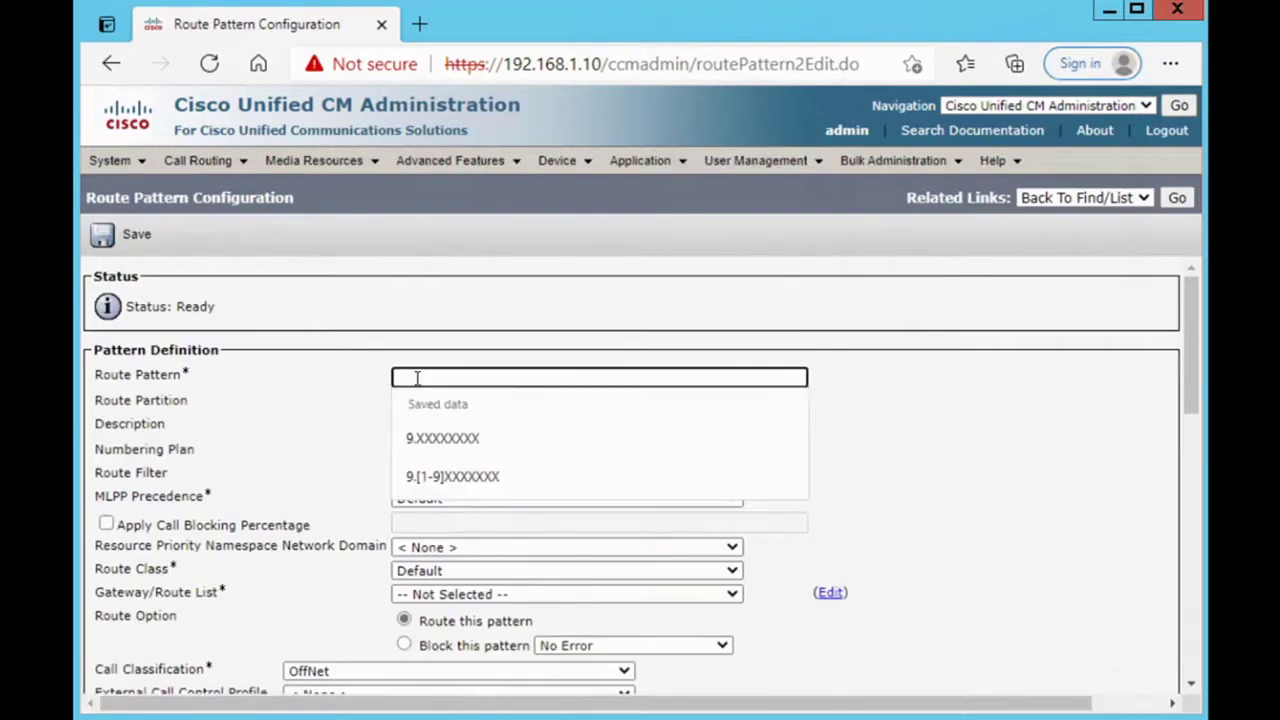
text(9.0)
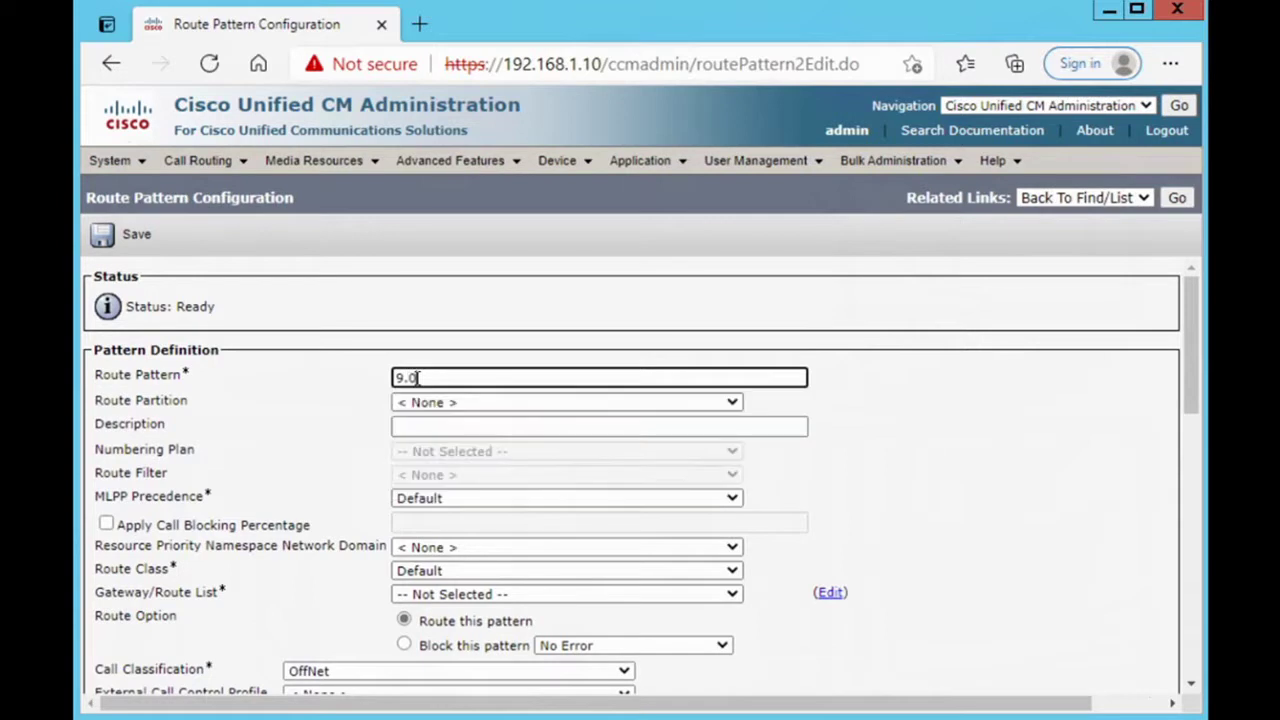
text([1-9]xxxxxxxxx)
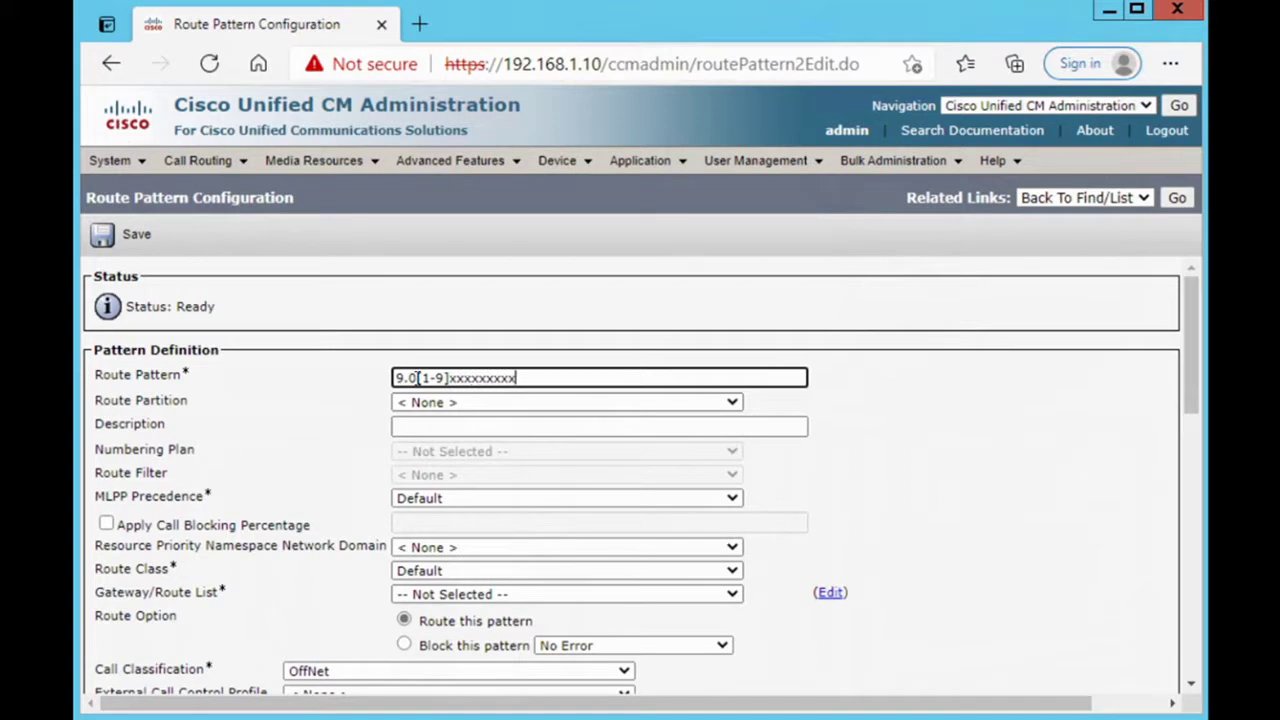
text(x)
click(438, 403)
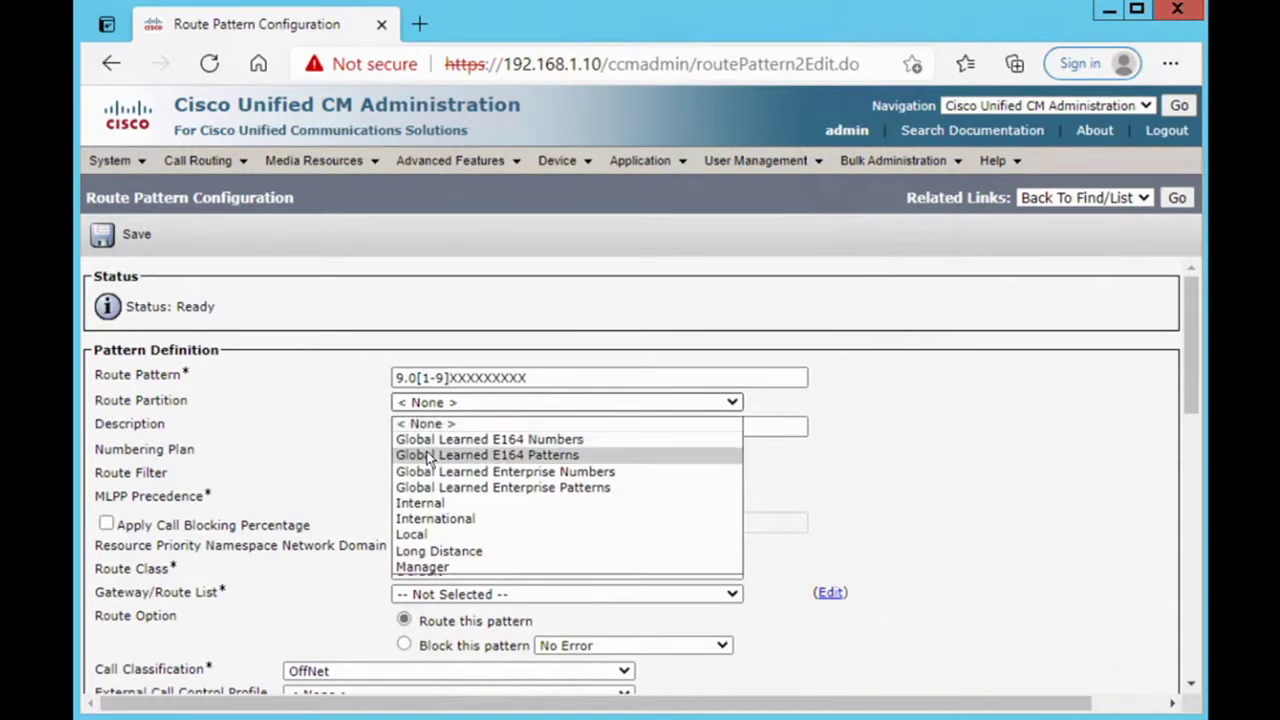
click(424, 550)
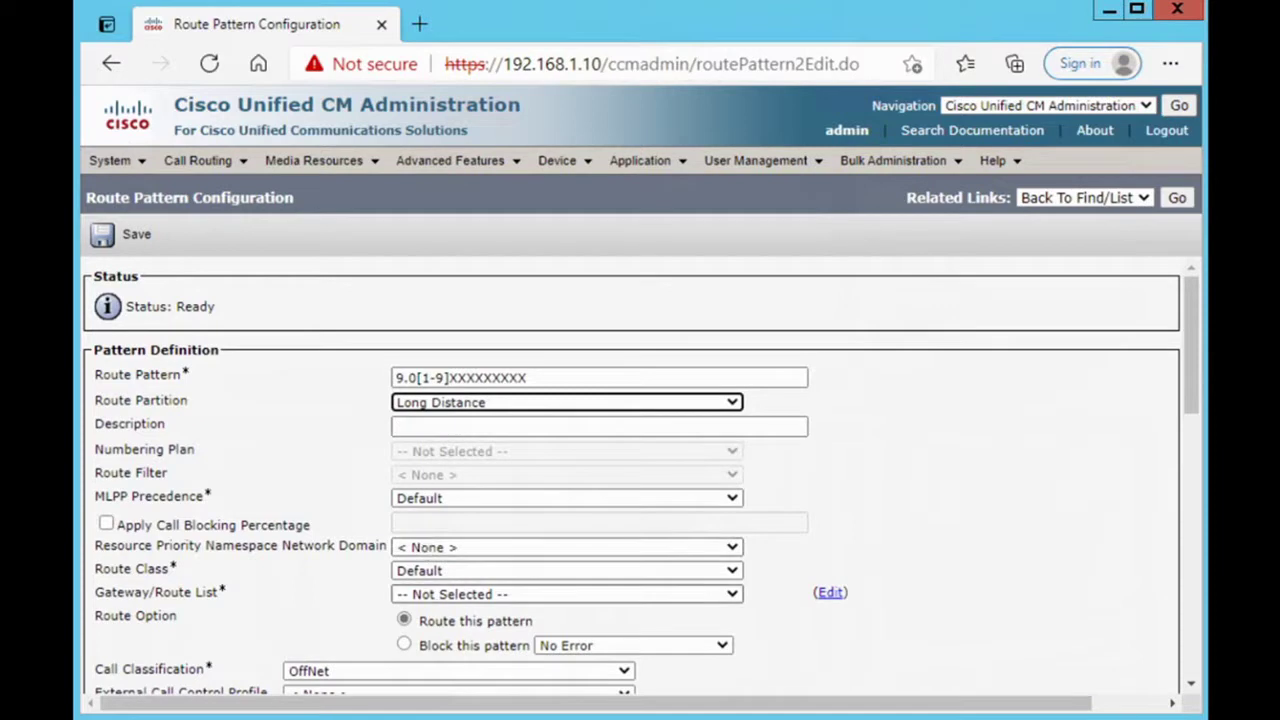
Set the new pattern's gateway/route list to RL1 and its description to Long Distance, and save it
click(518, 596)
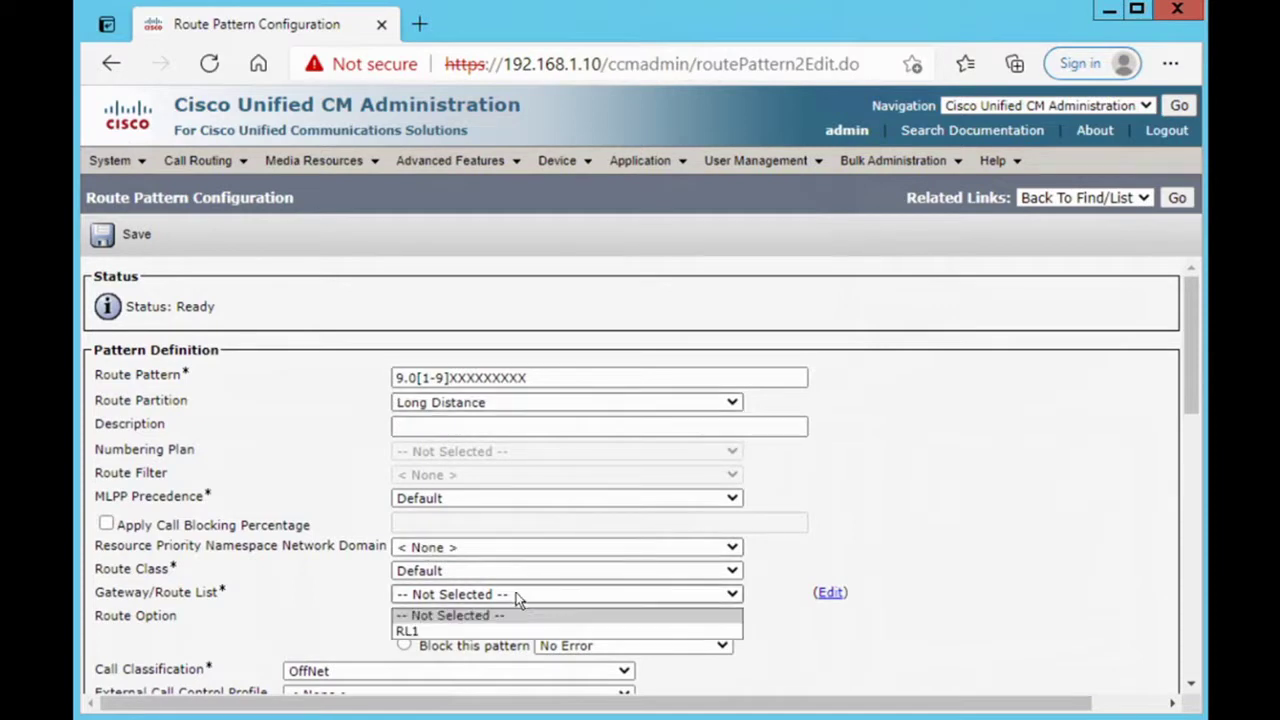
click(470, 630)
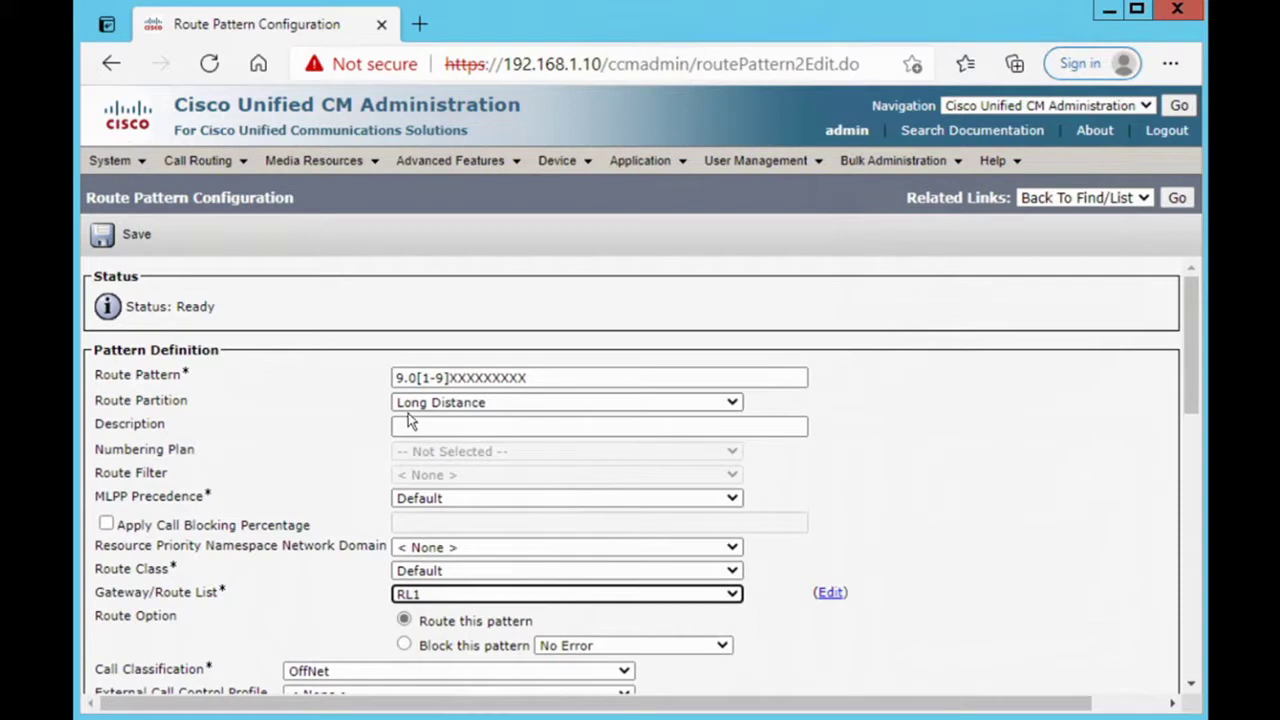
click(461, 428)
text(Long)
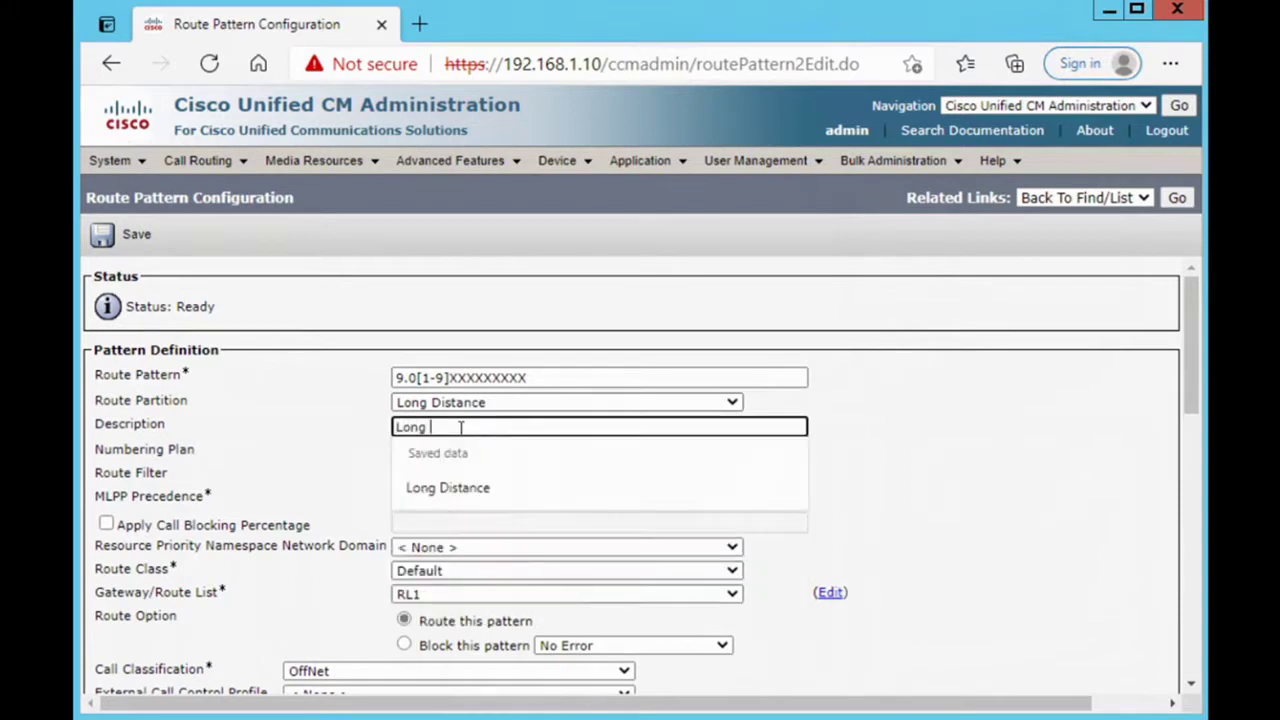
key(Down)
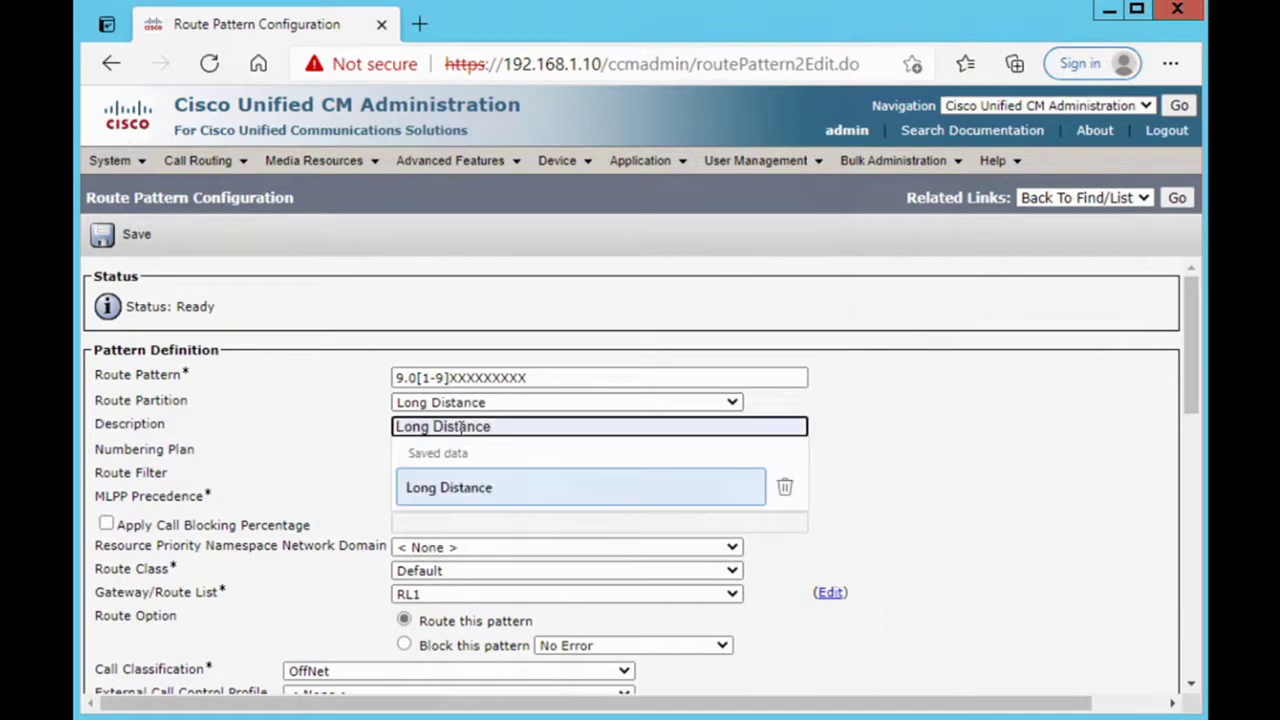
click(474, 486)
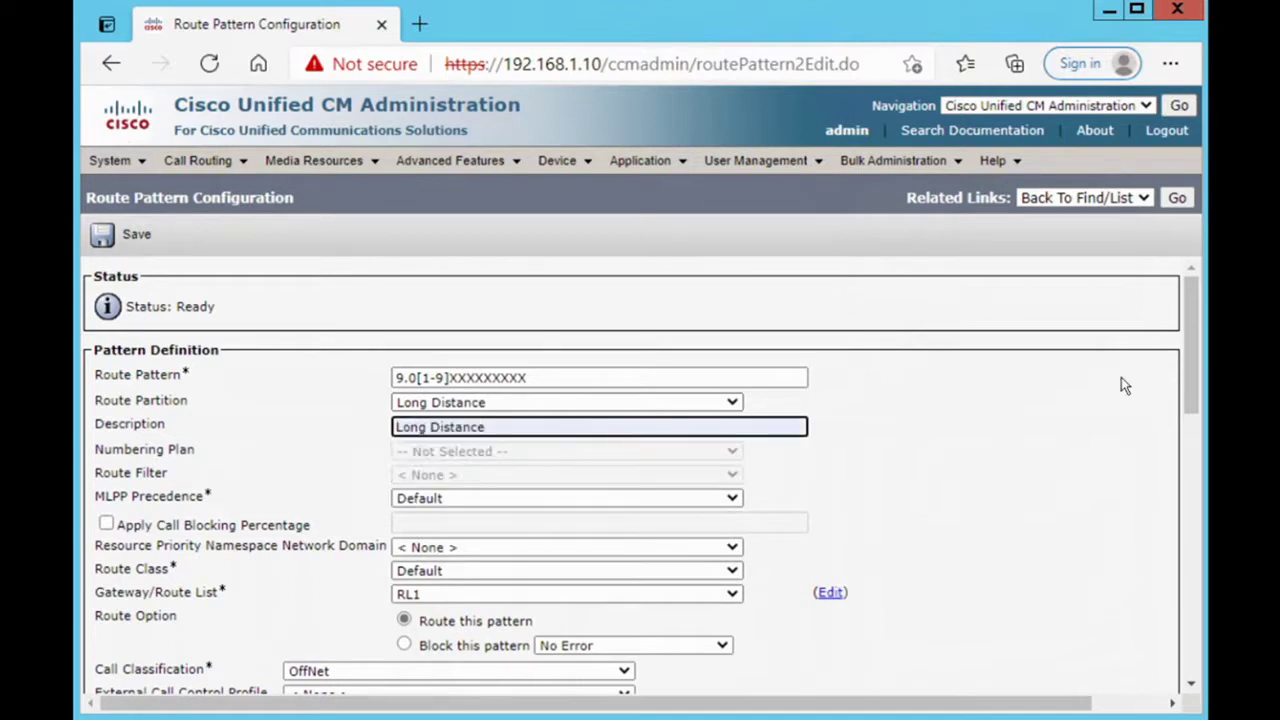
key(Return)
Set the long distance pattern's Discard Digits to PreDot, save it accepting the notices, and return to the route pattern list
drag(1194, 381, 1190, 634)
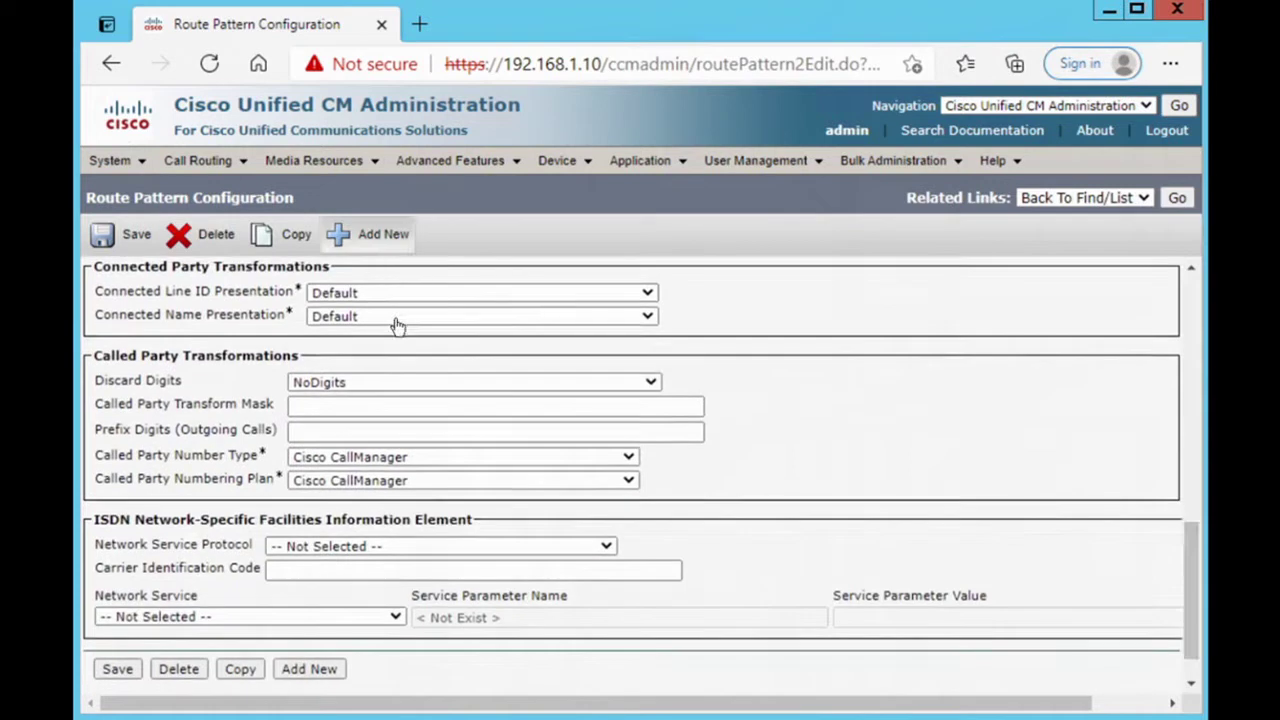
click(396, 388)
click(322, 436)
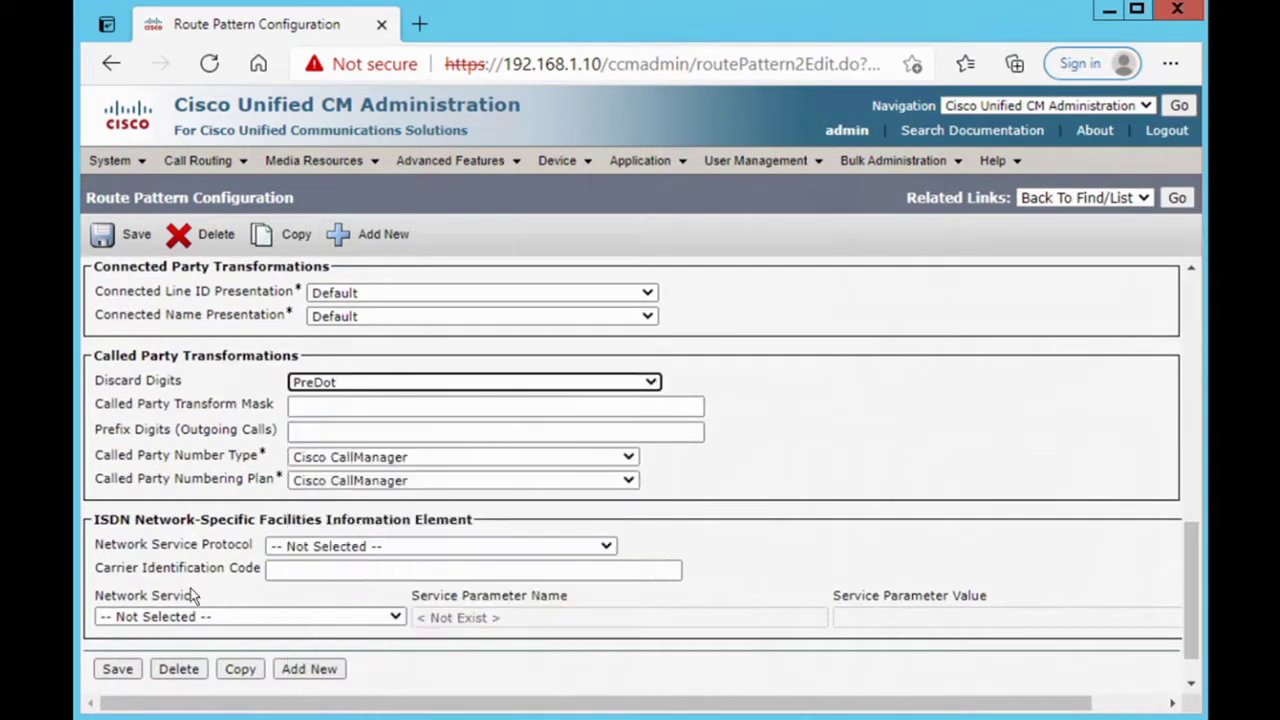
click(117, 669)
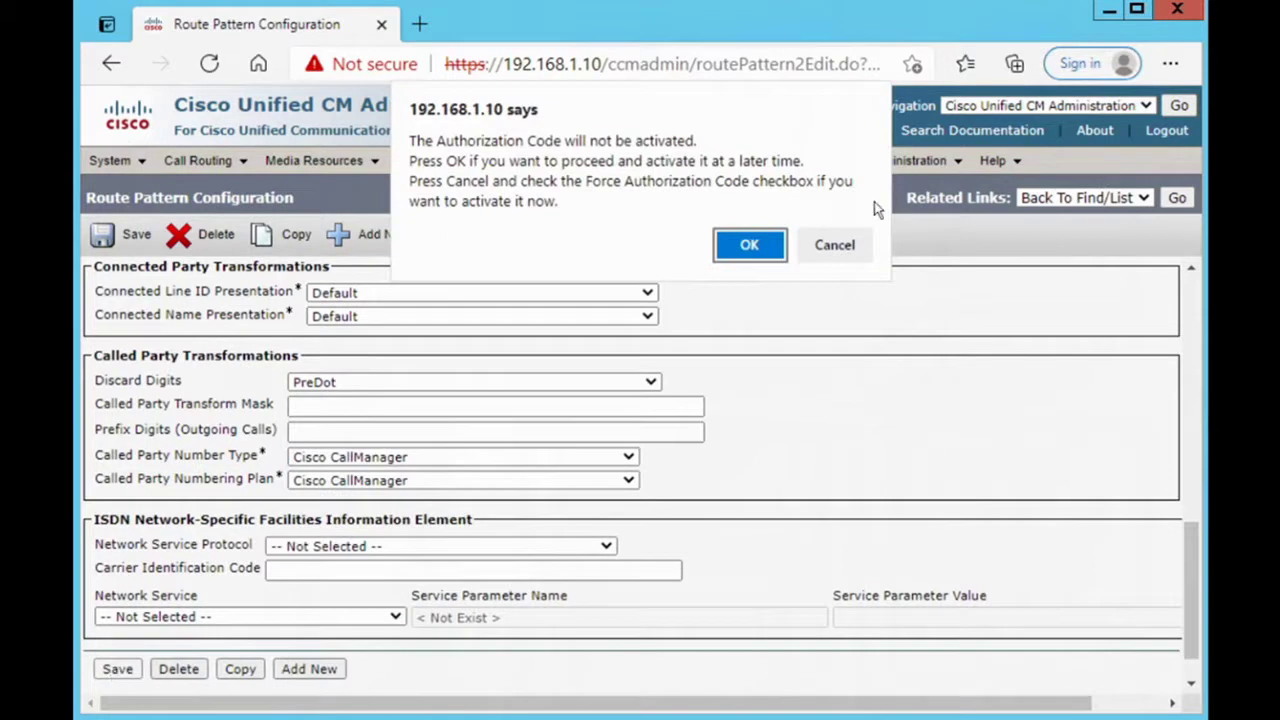
click(749, 245)
click(832, 210)
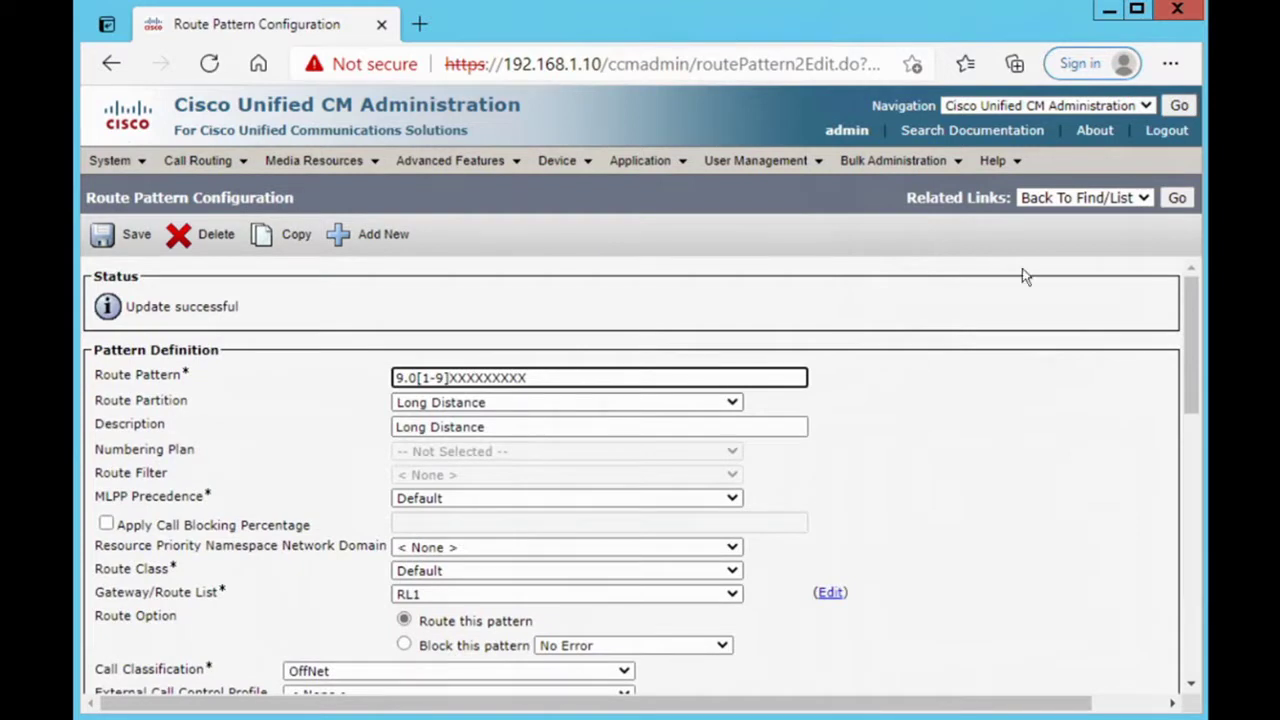
click(1177, 197)
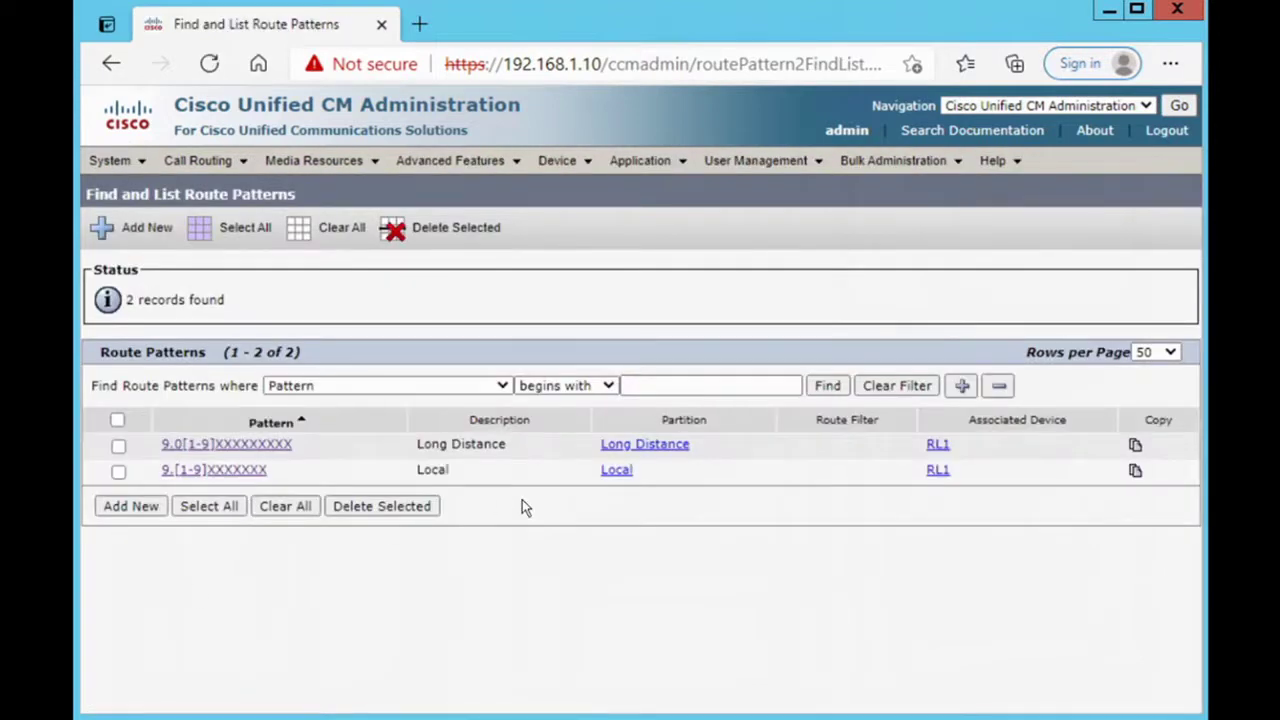
Start a new route pattern 9.00! in the International partition with RL1 as its gateway/route list
click(133, 507)
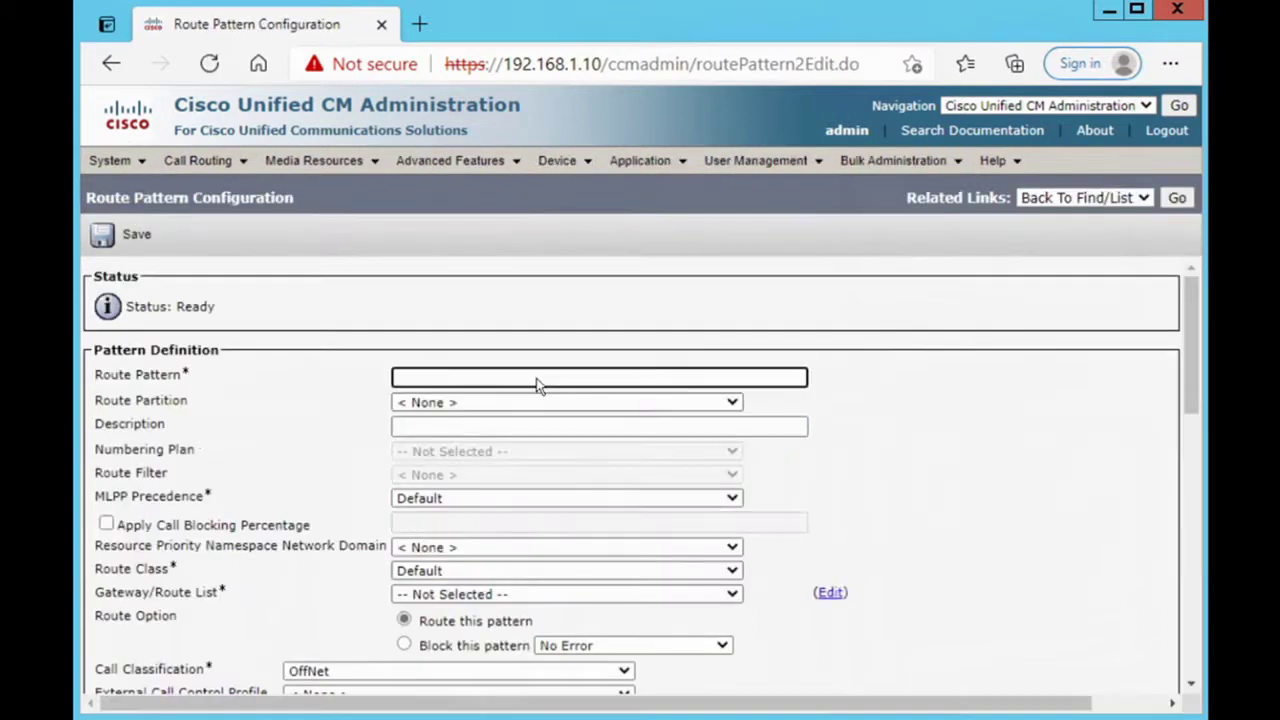
click(537, 377)
text(9.)
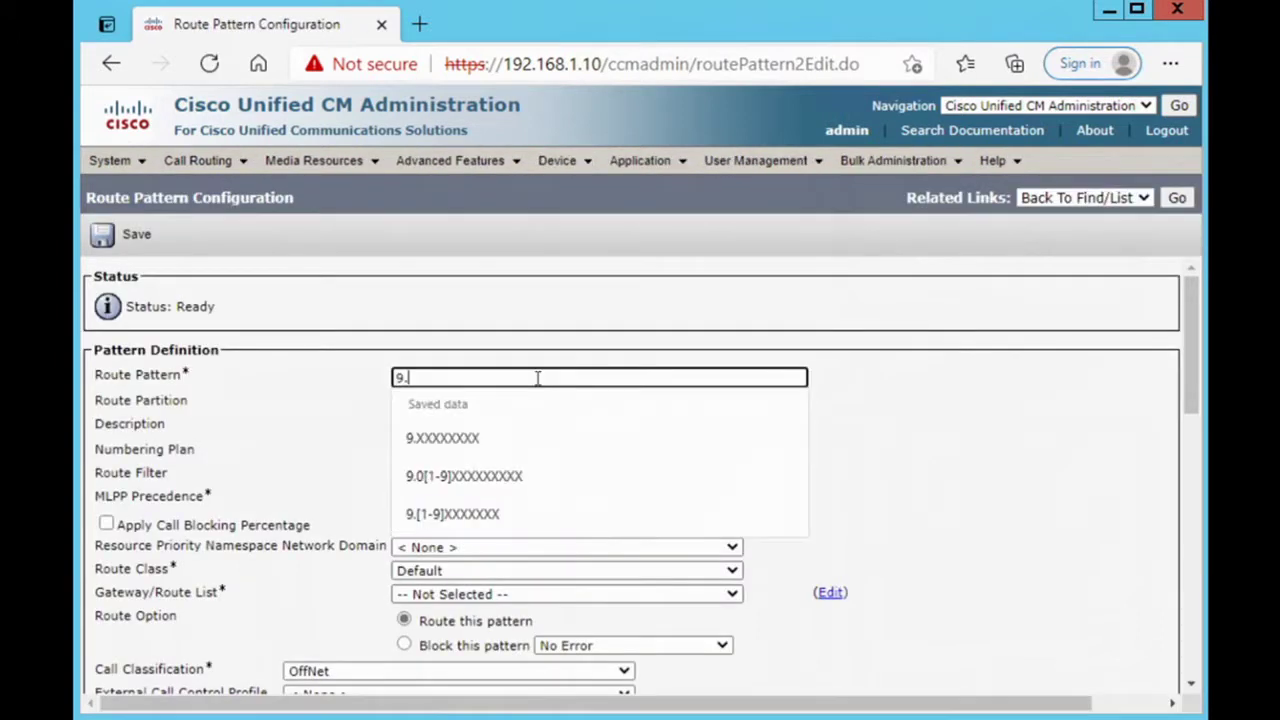
text(00!)
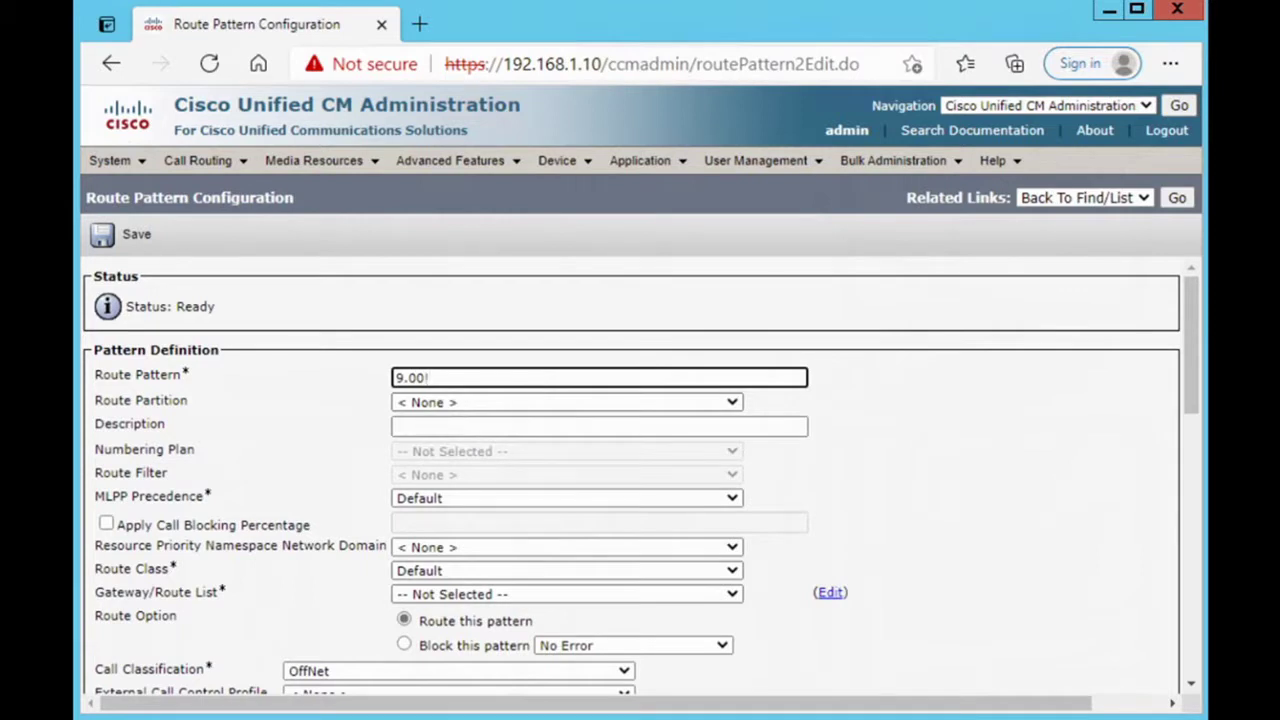
click(539, 403)
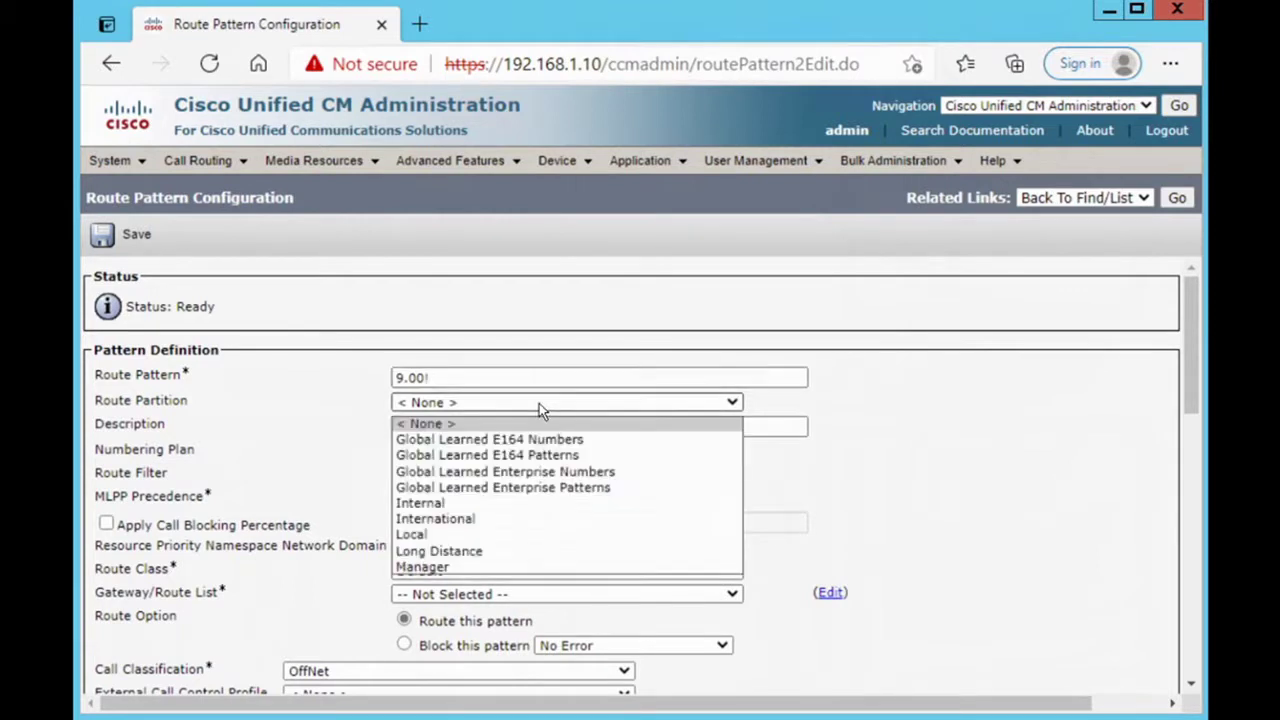
click(449, 518)
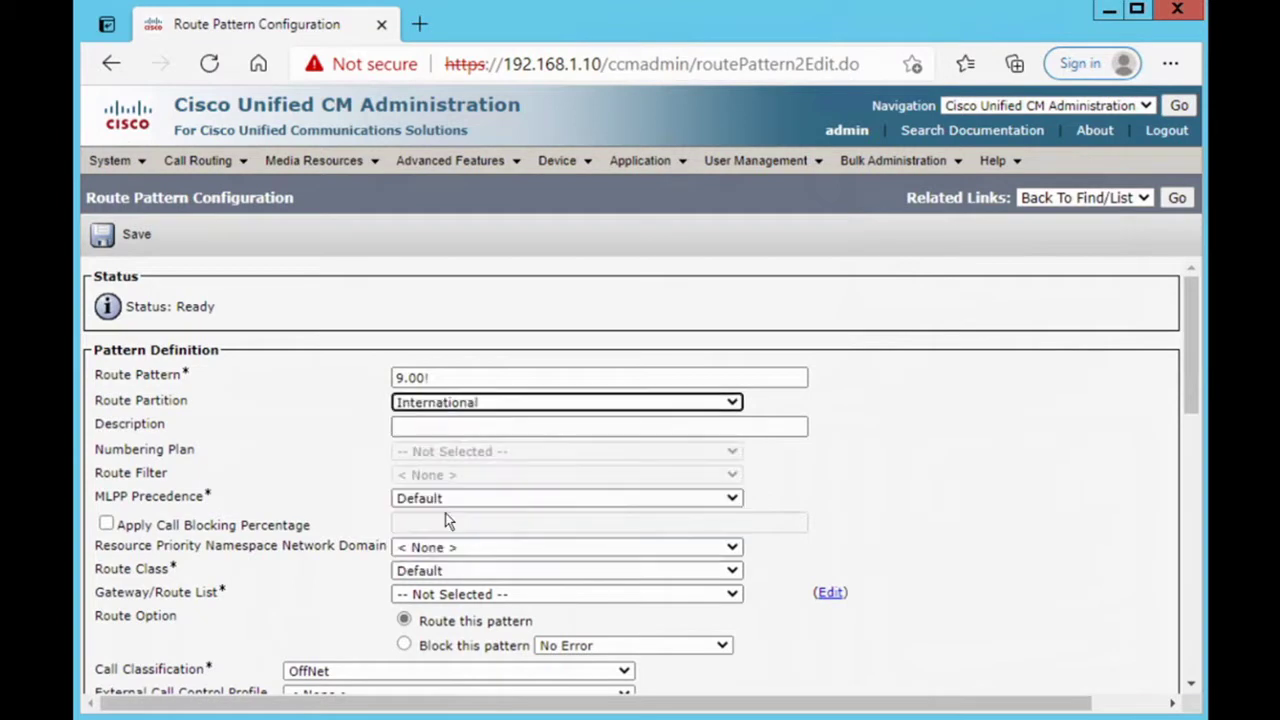
click(438, 596)
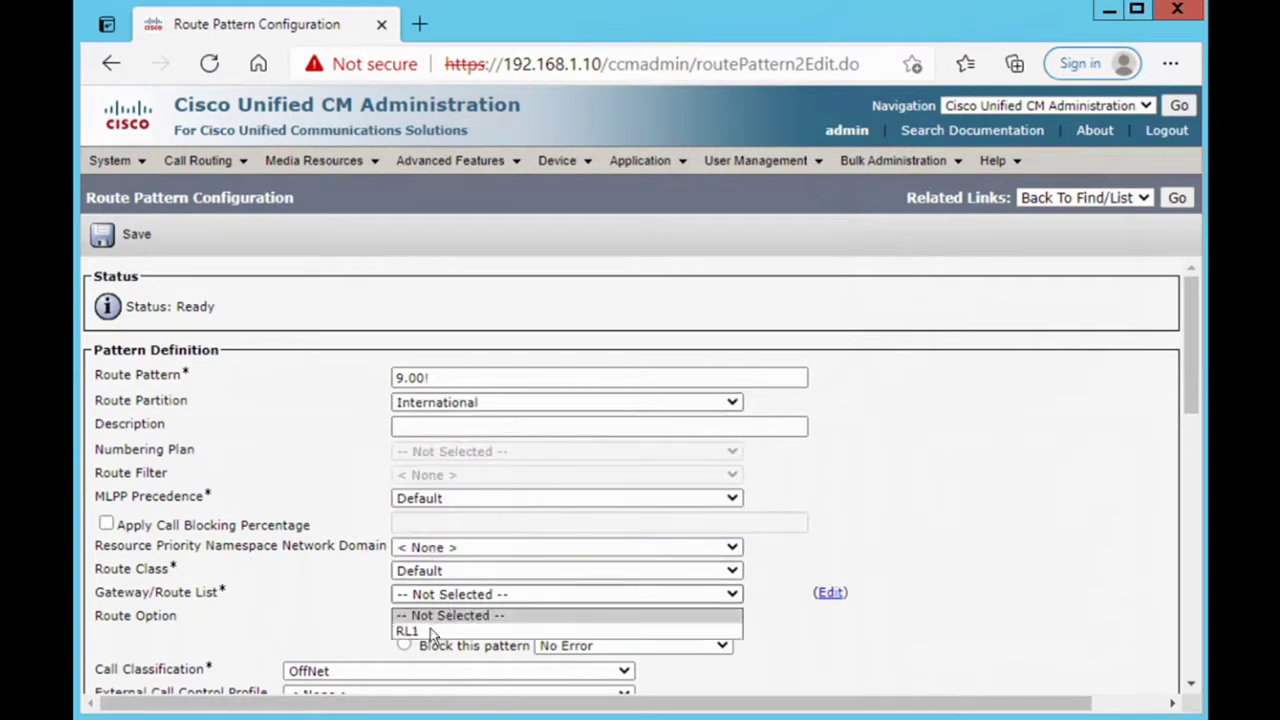
click(427, 634)
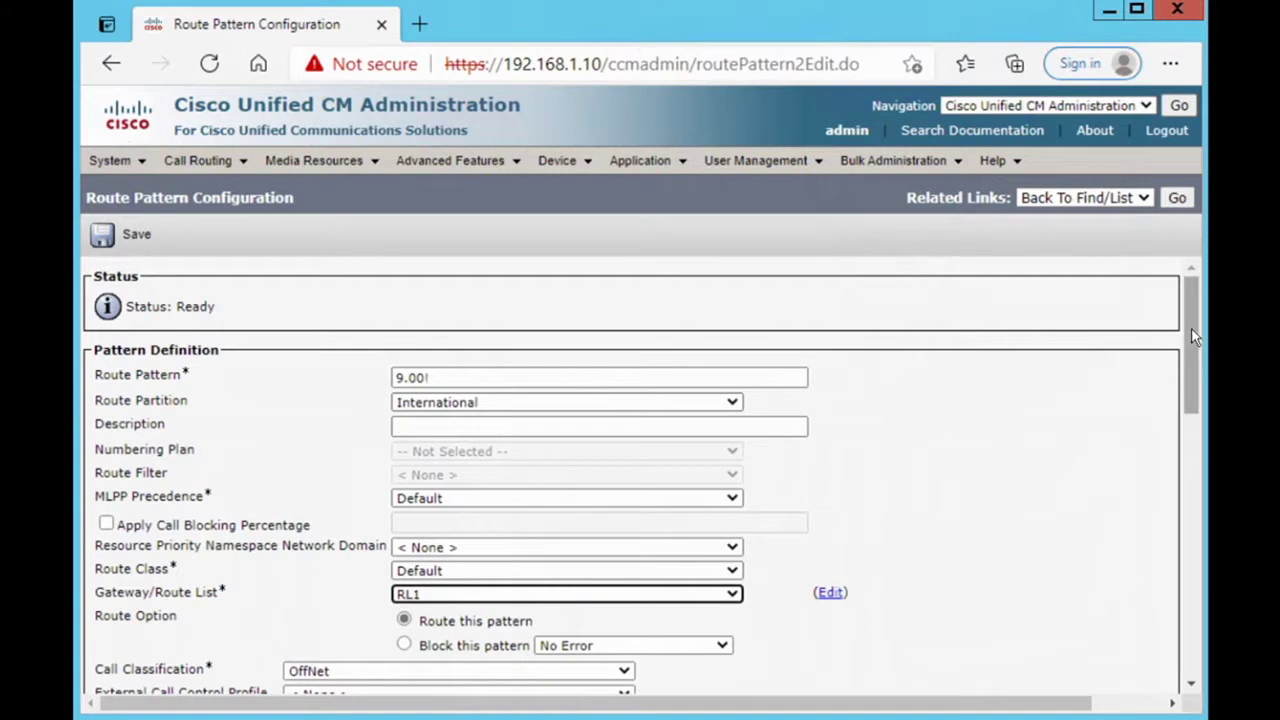
Set the international route pattern's description to International and its Discard Digits to PreDot
click(466, 427)
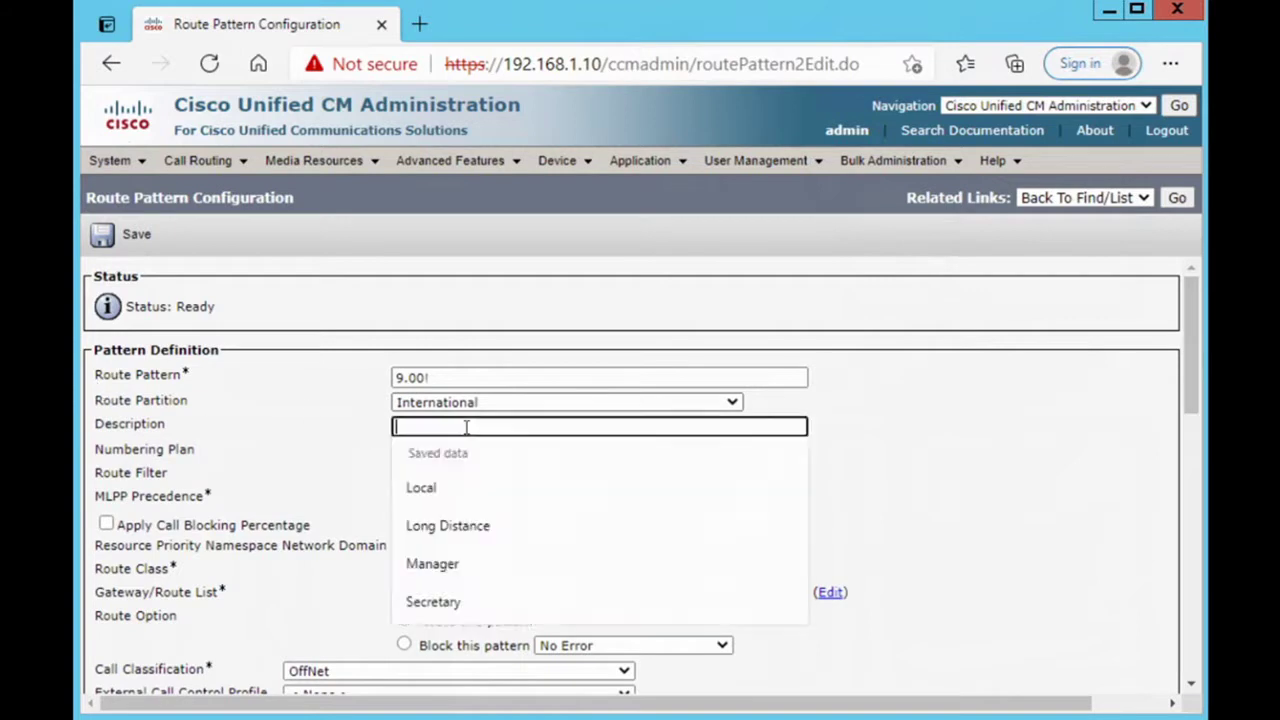
text(I)
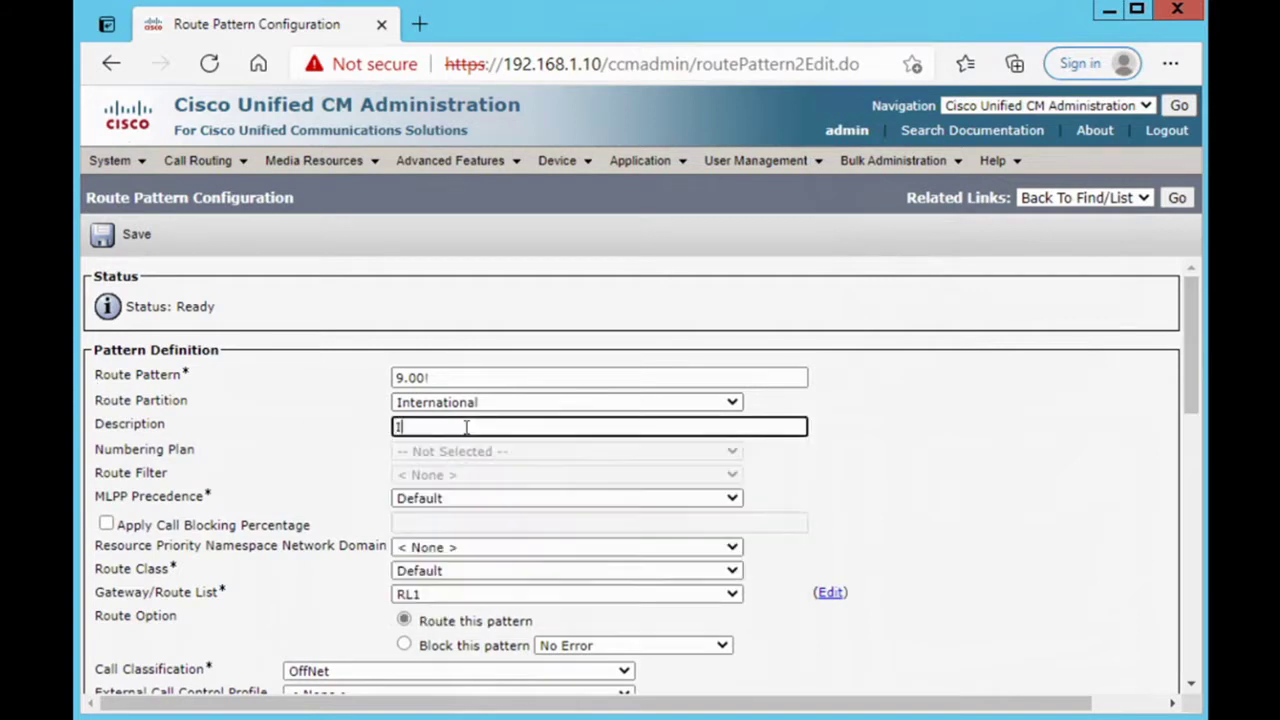
text(nternational)
drag(1196, 331, 1194, 525)
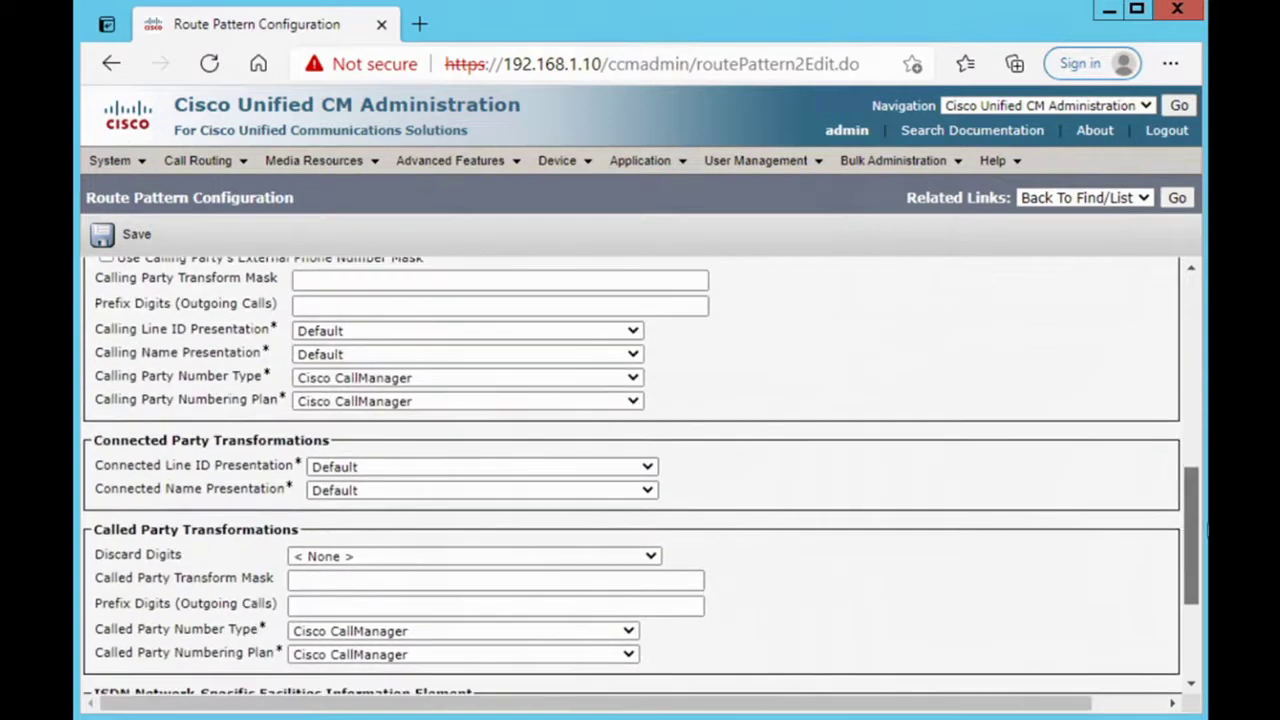
click(333, 556)
click(339, 263)
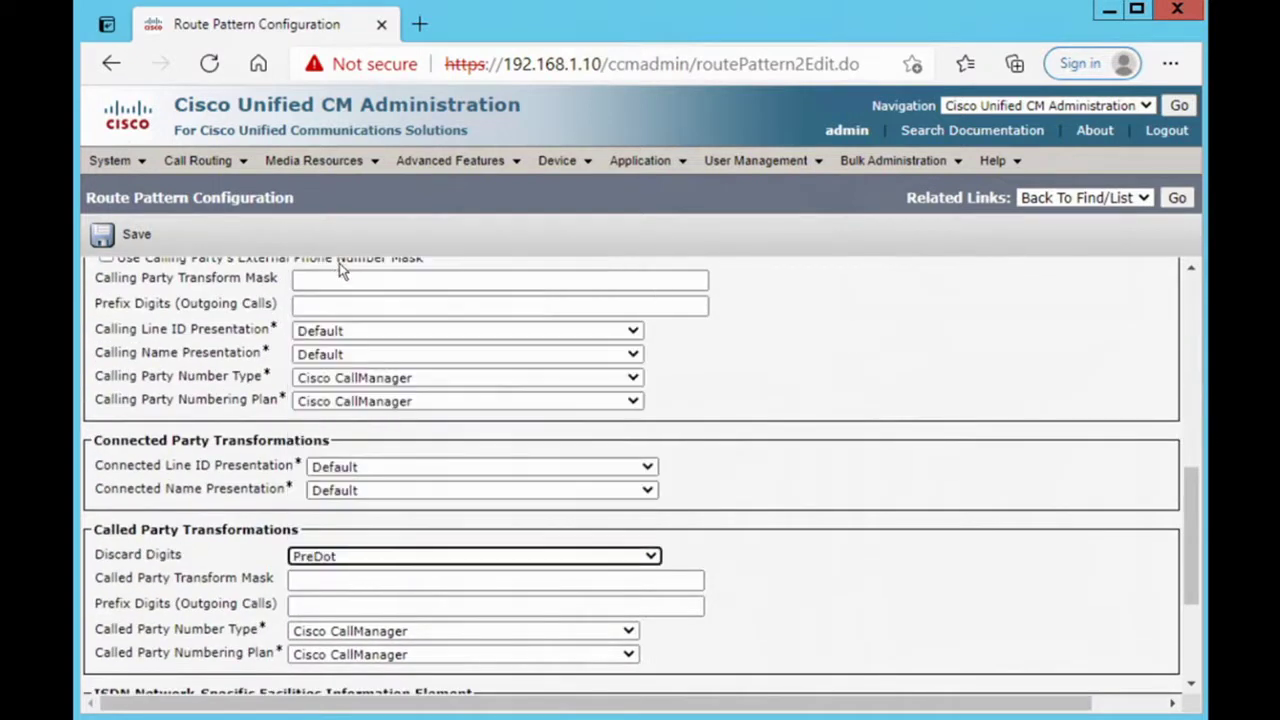
Save the international route pattern, accepting the notices, and return to the route pattern list
click(116, 232)
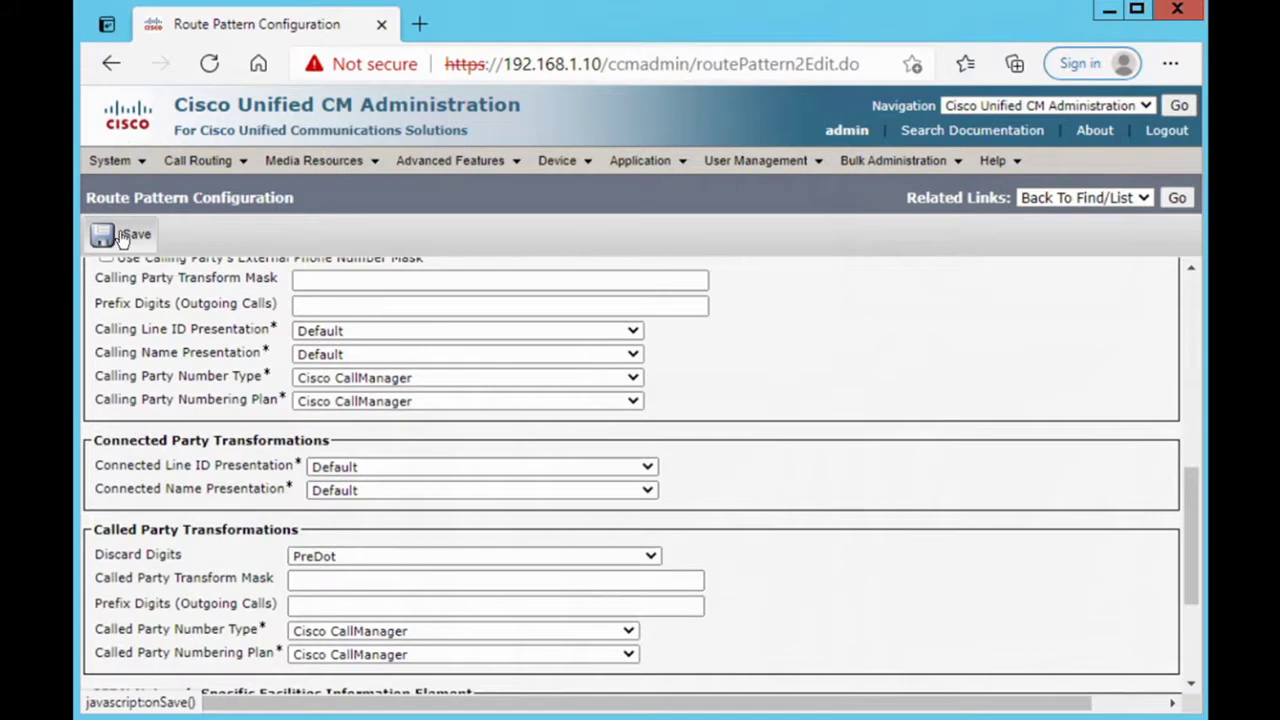
click(749, 246)
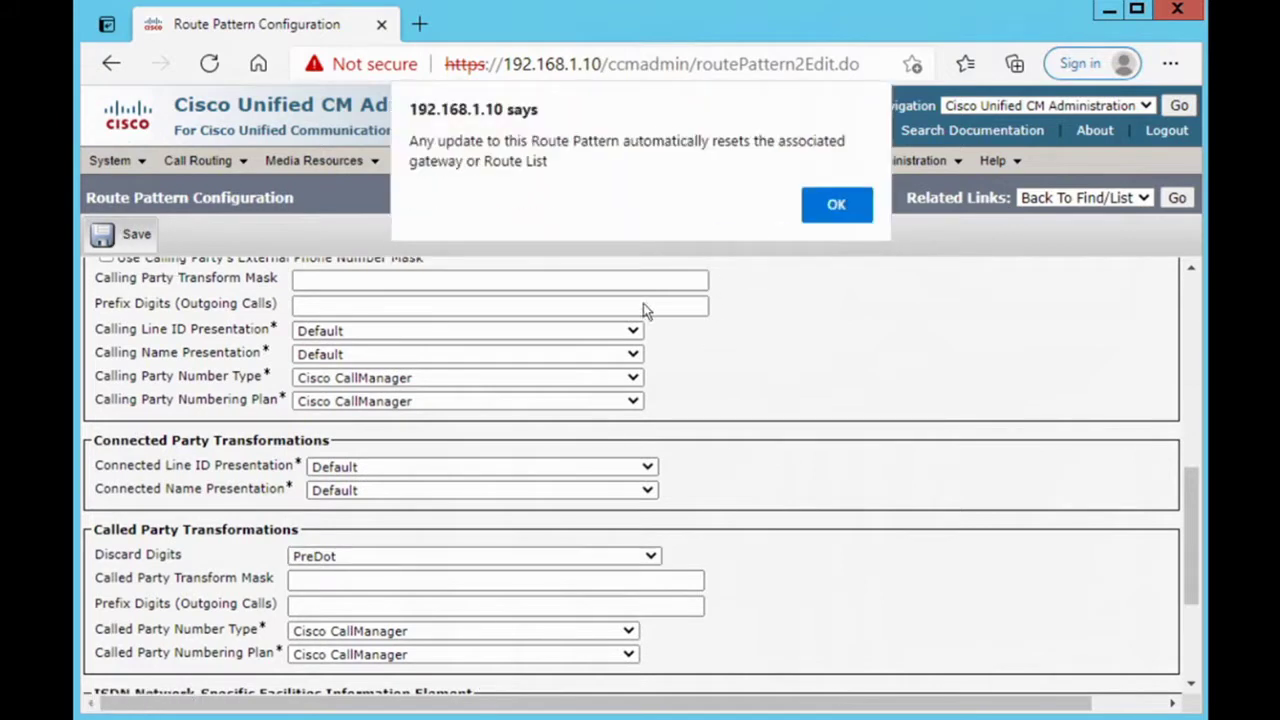
click(840, 204)
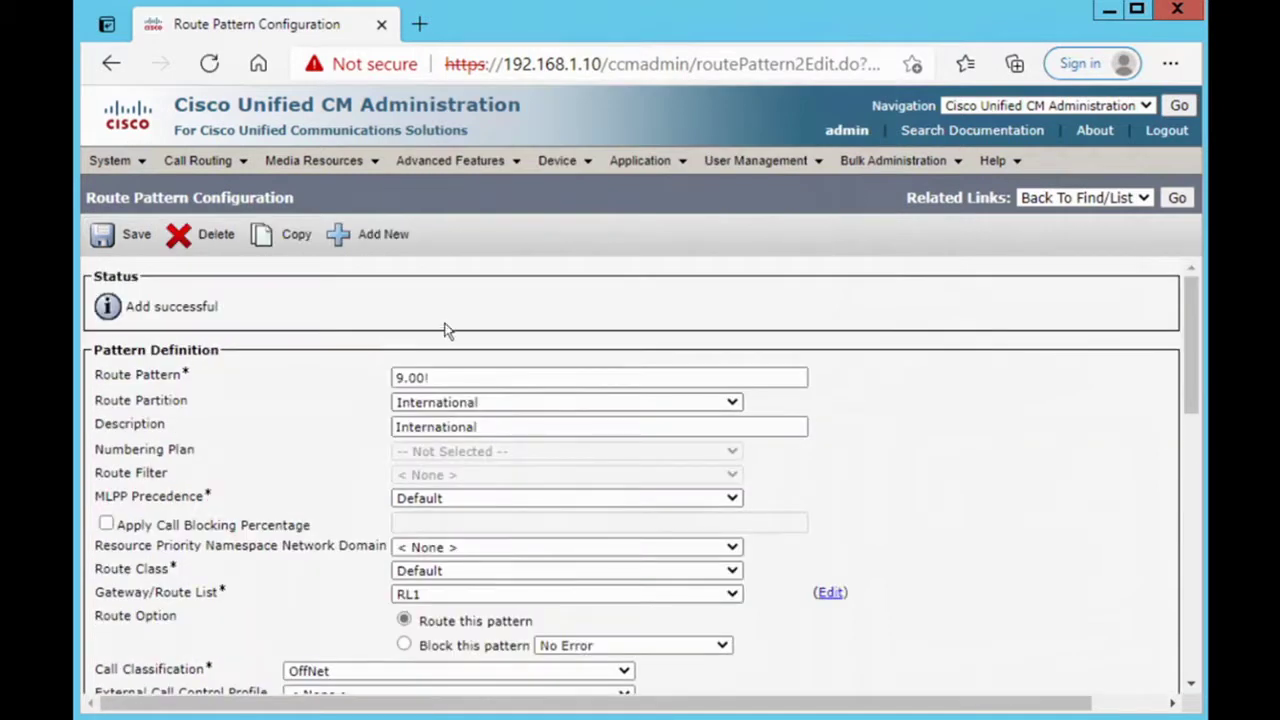
click(1176, 199)
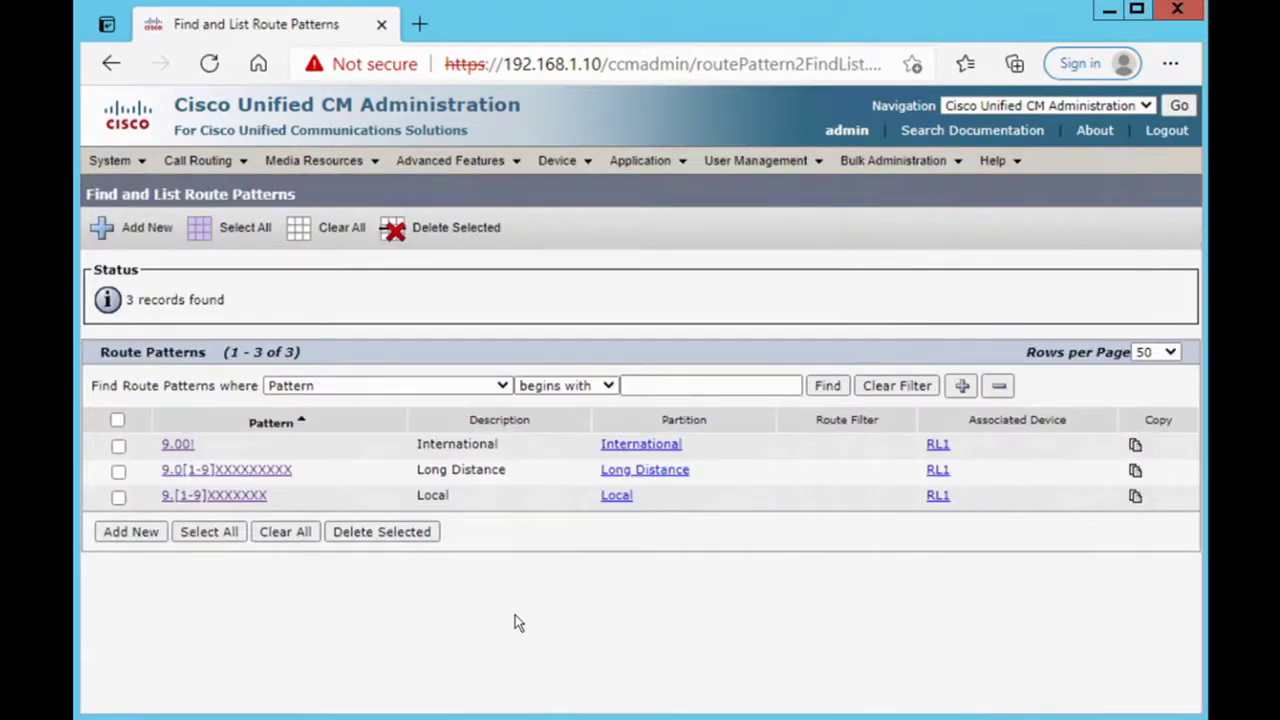
Open line 1 of Phone1 from the phone list and assign its directory number to the Internal route partition
click(590, 165)
click(585, 266)
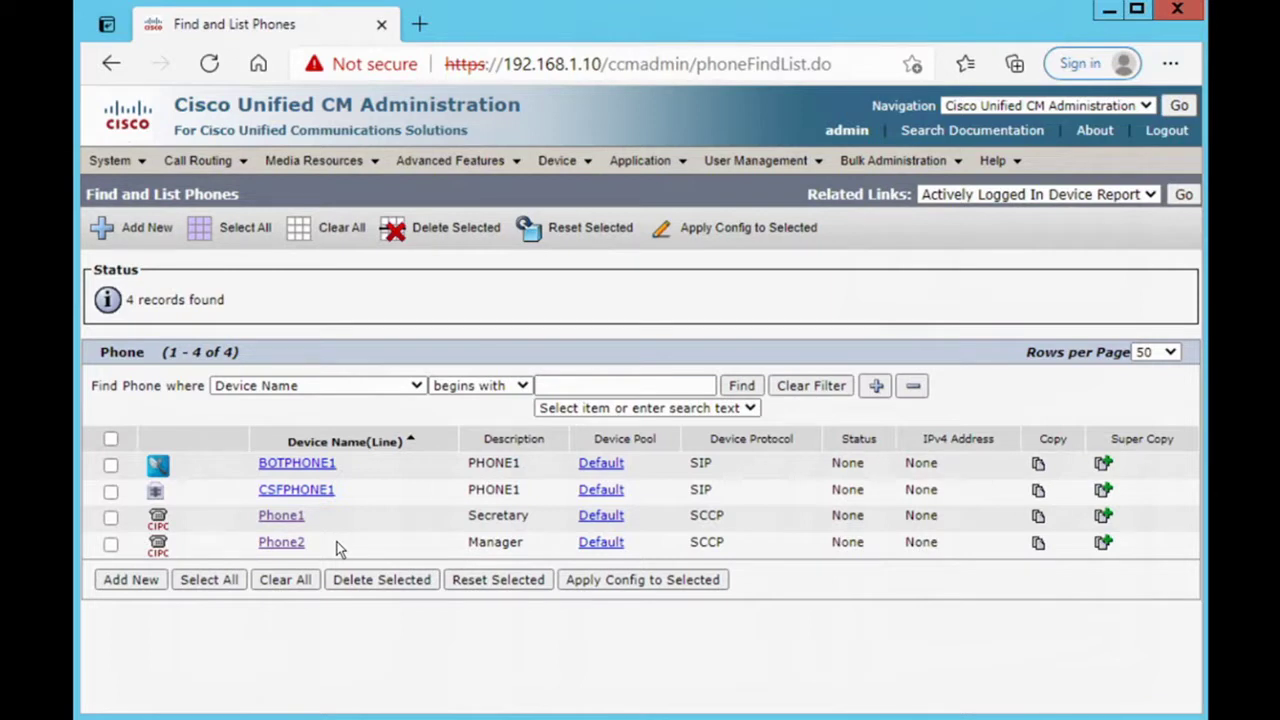
click(281, 517)
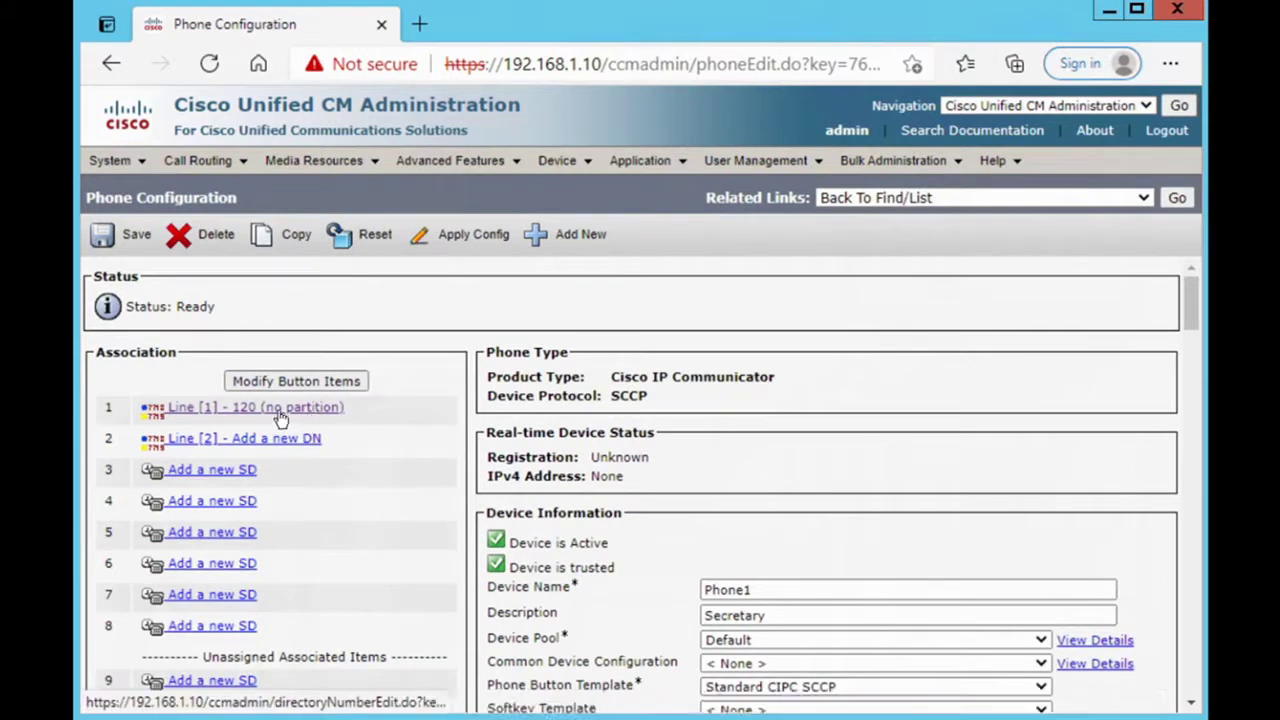
click(279, 418)
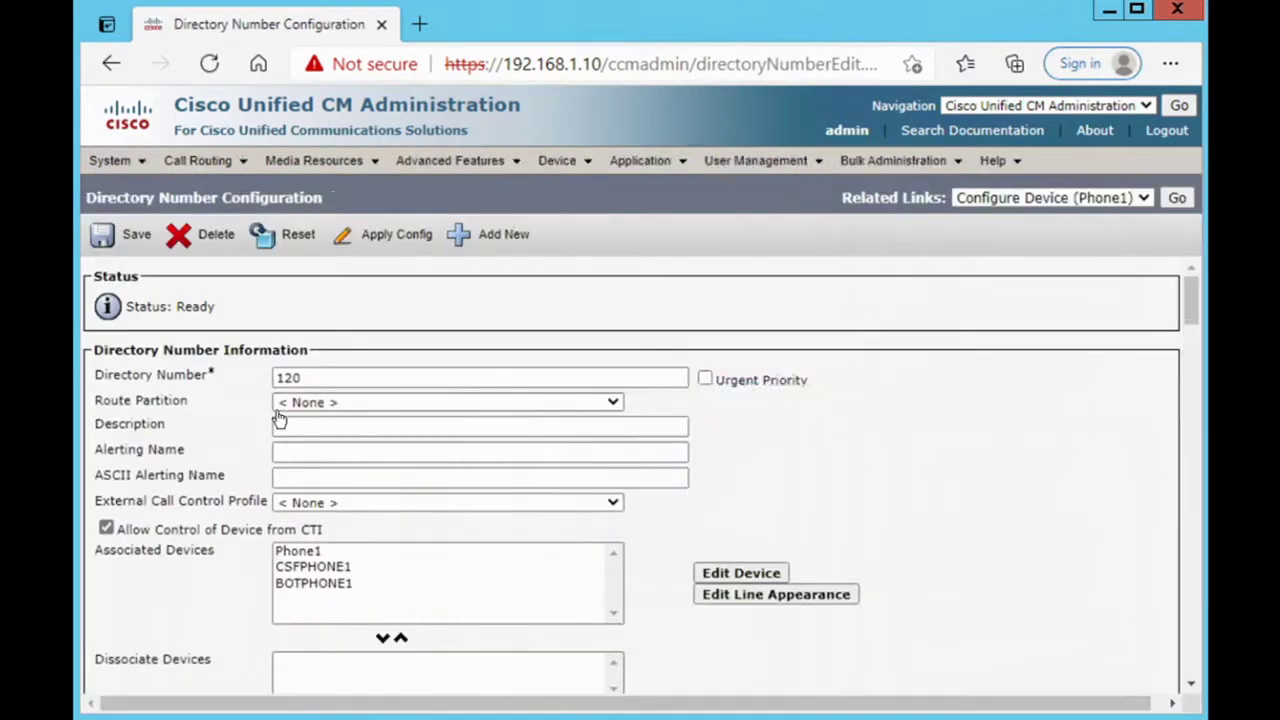
click(306, 405)
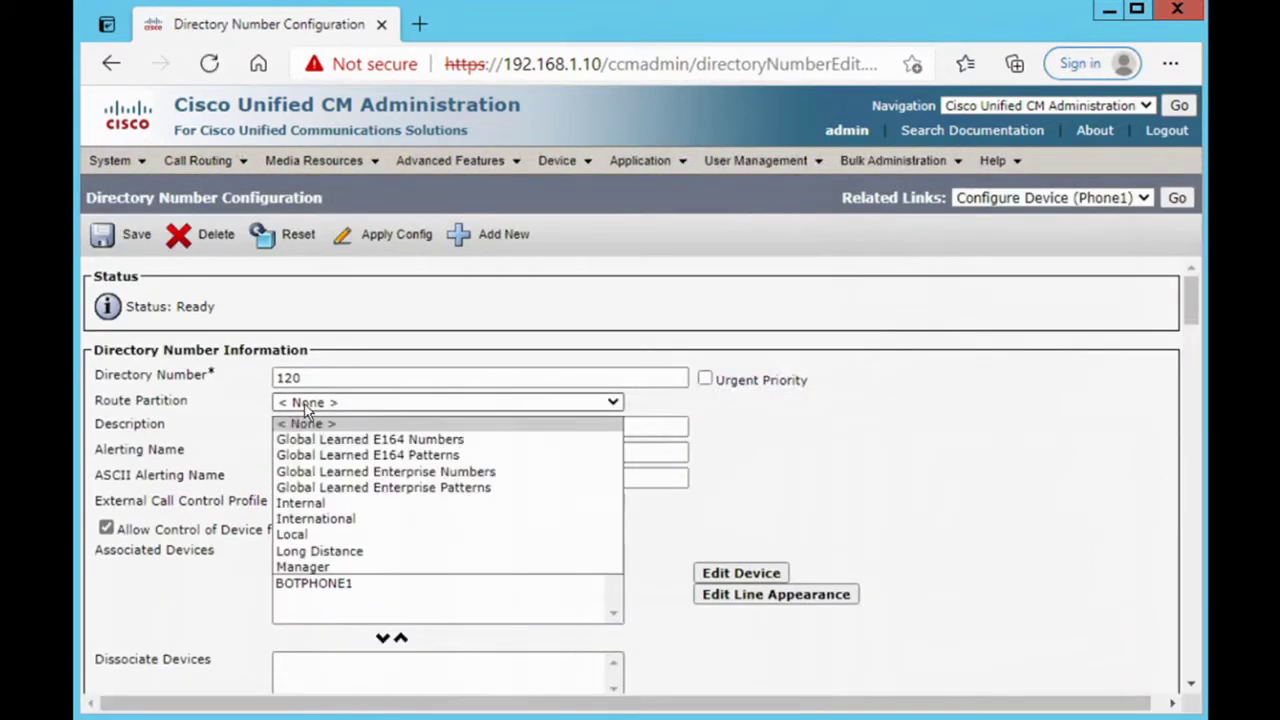
click(301, 505)
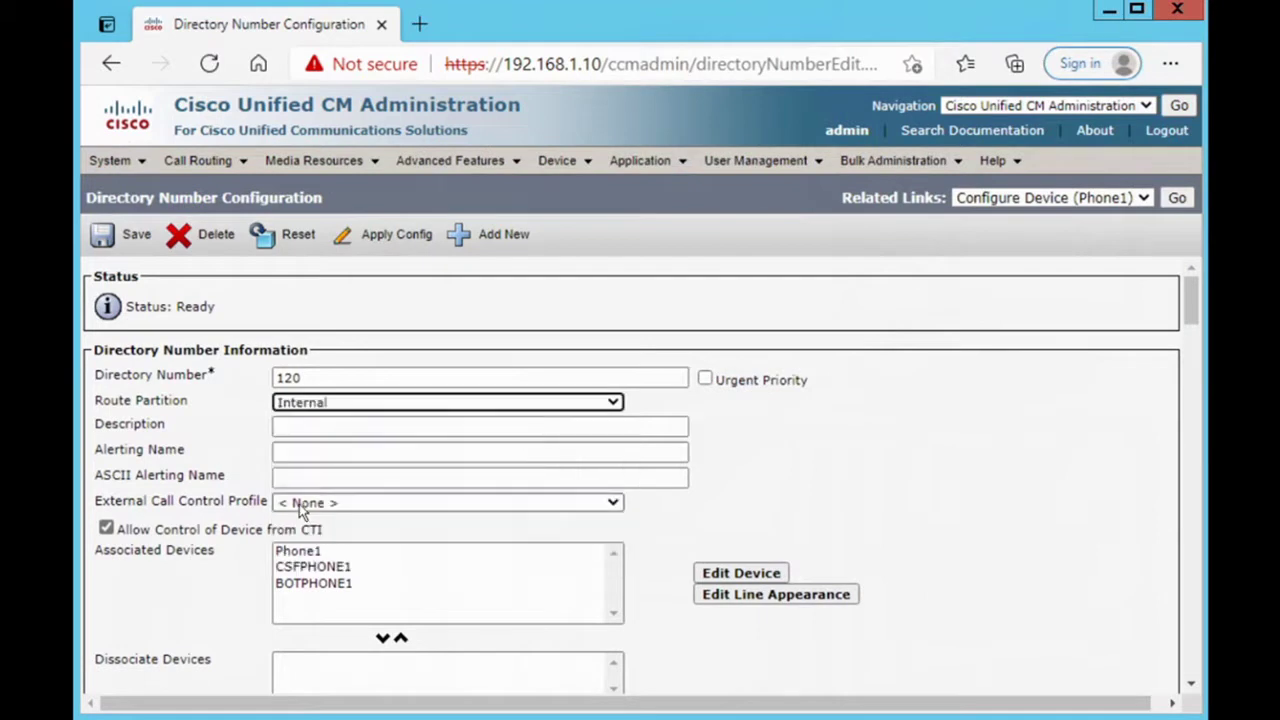
Set the directory number's Description, Alerting Name and ASCII Alerting Name to Secretary
click(283, 425)
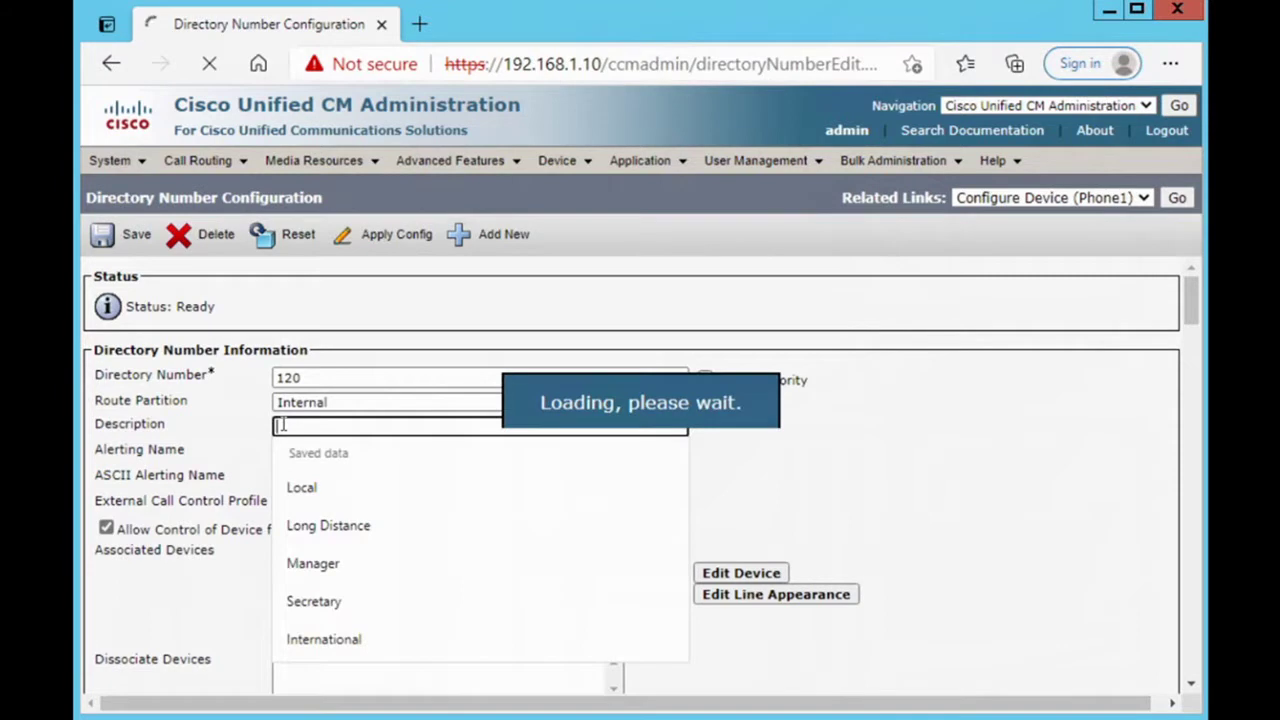
click(401, 430)
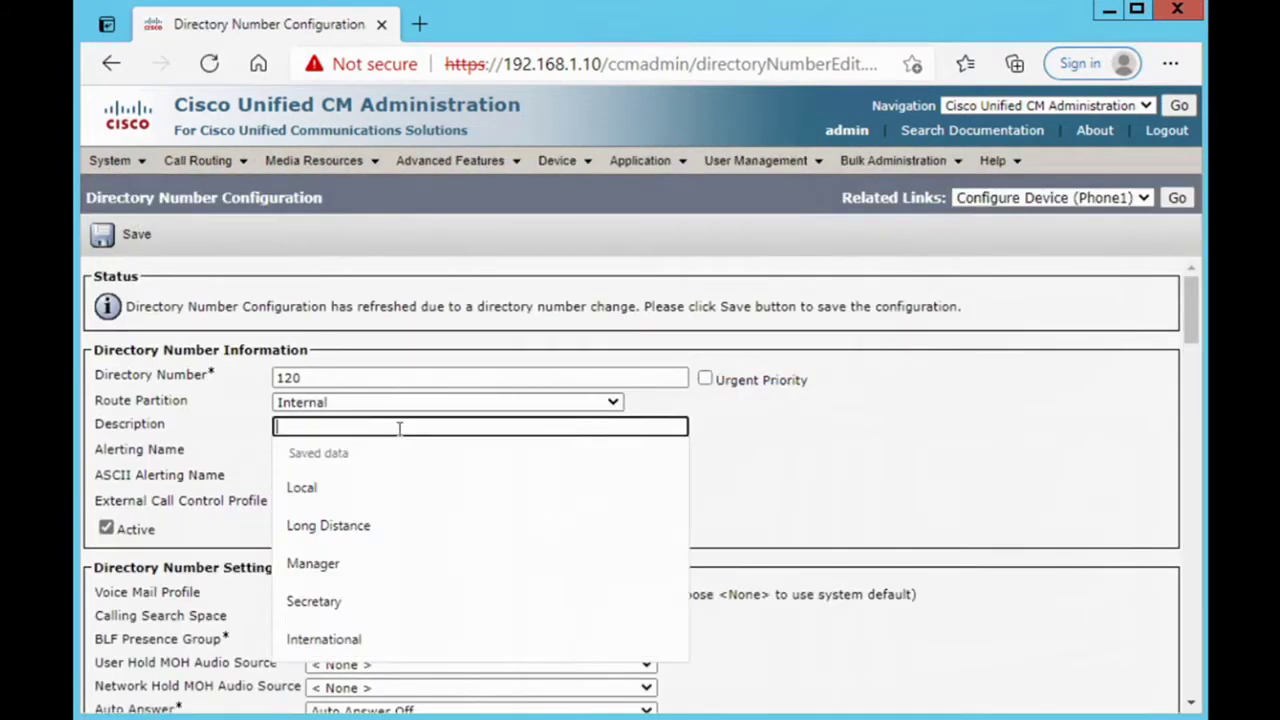
text(Secr)
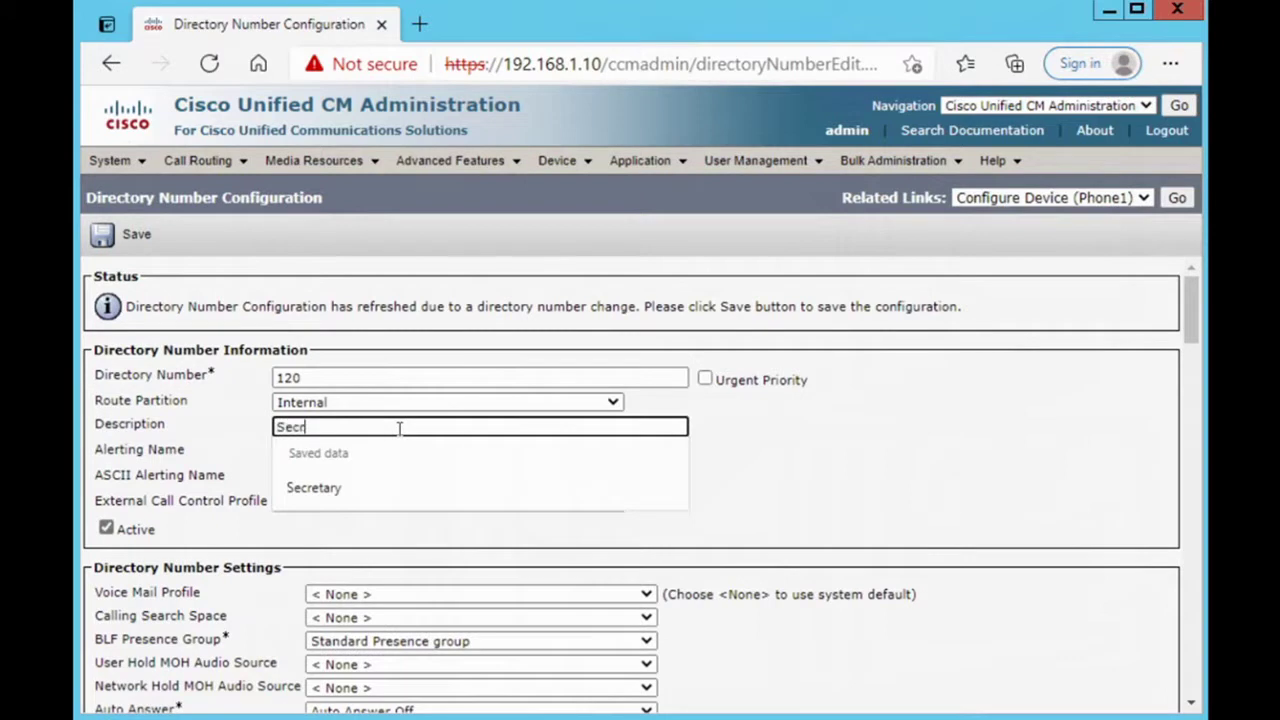
text(etary)
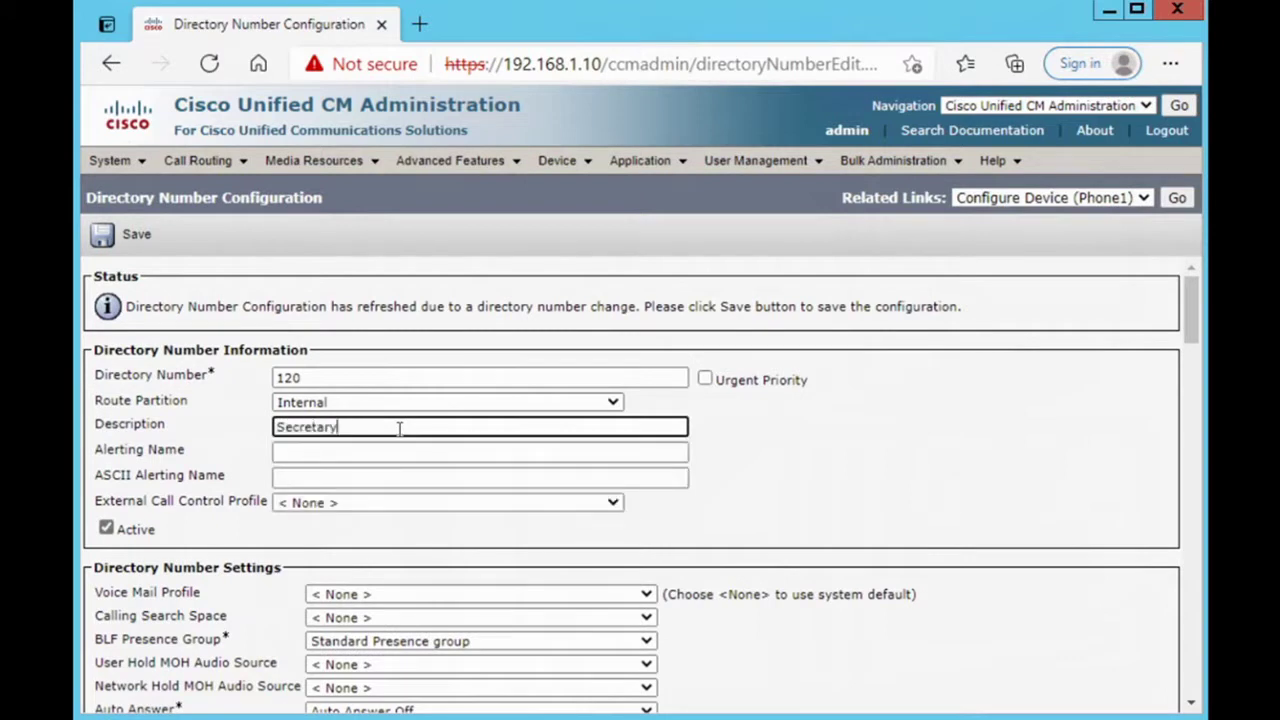
drag(338, 427, 276, 428)
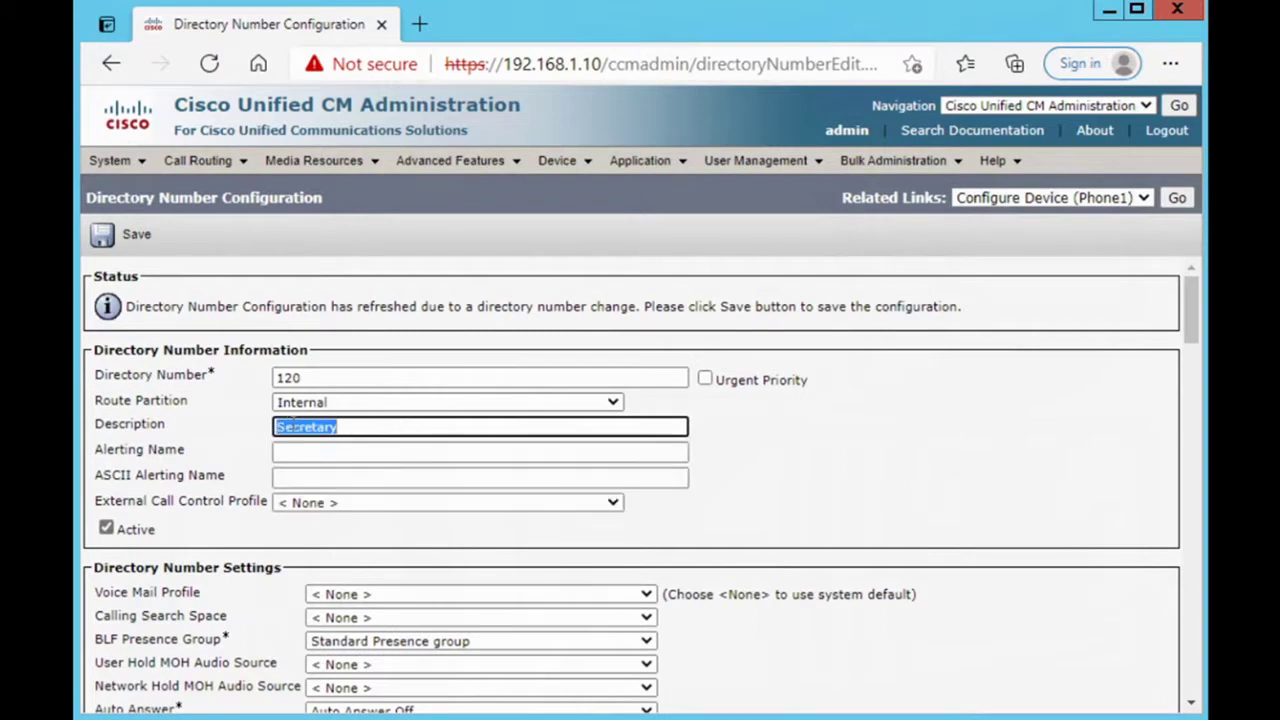
right_click(294, 426)
click(357, 300)
right_click(296, 455)
click(357, 523)
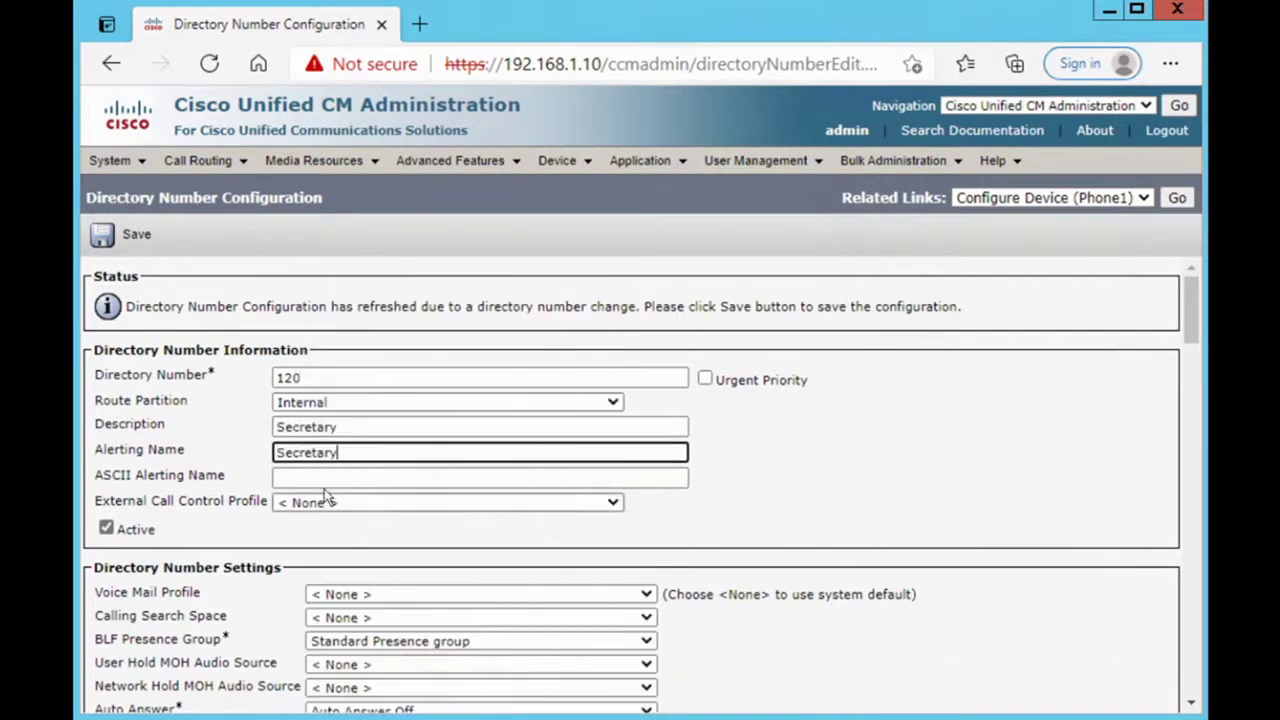
click(325, 479)
key(ctrl+v)
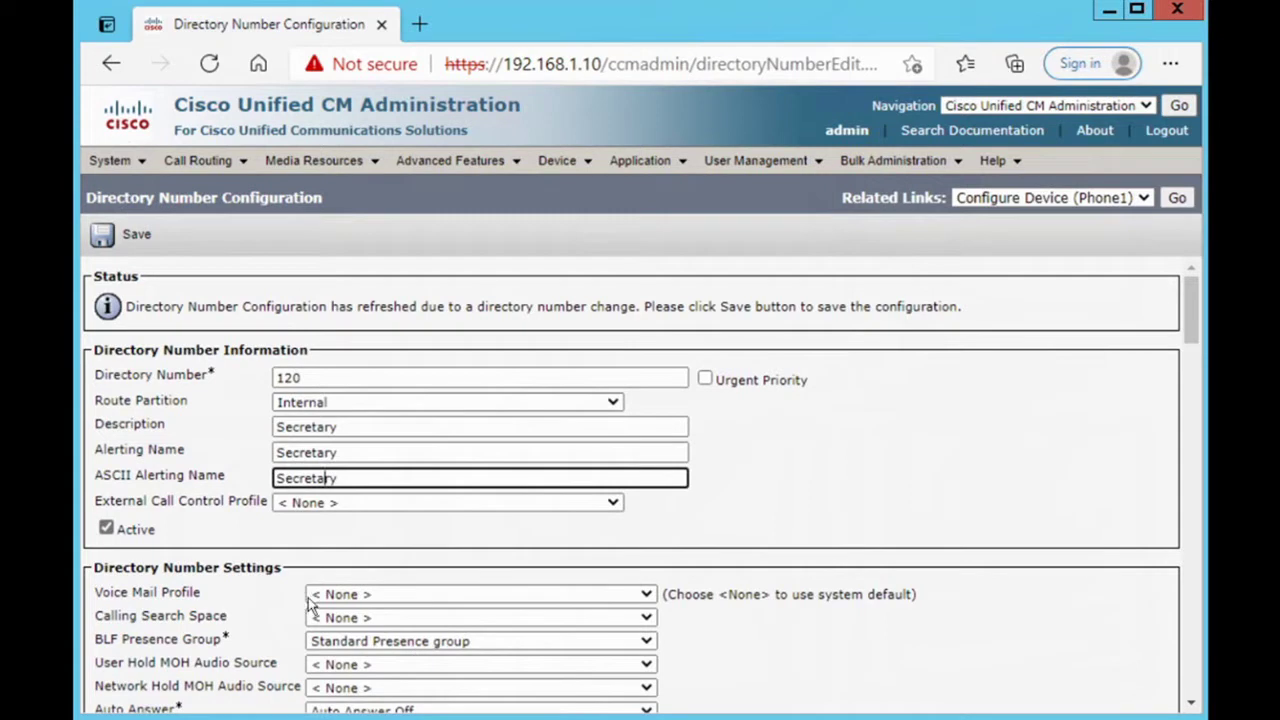
Check the calling search spaces offered for the line, leave the setting at None, and save the directory number
click(348, 620)
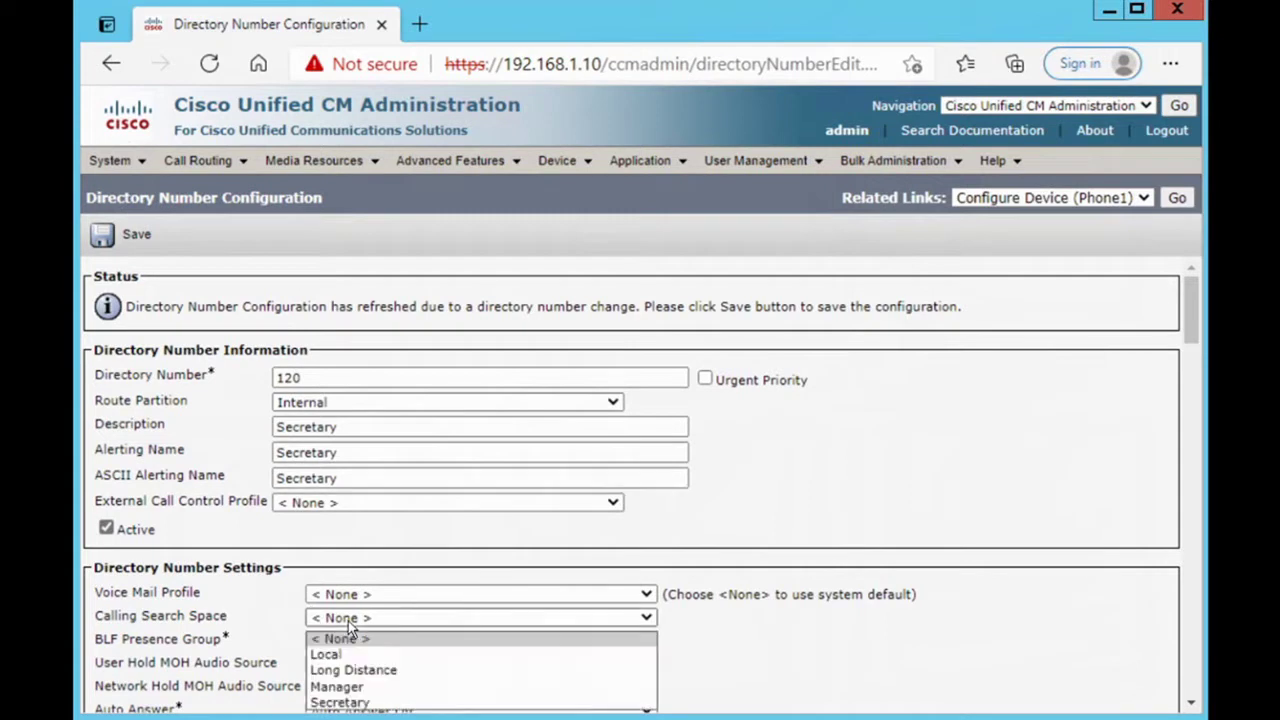
click(340, 703)
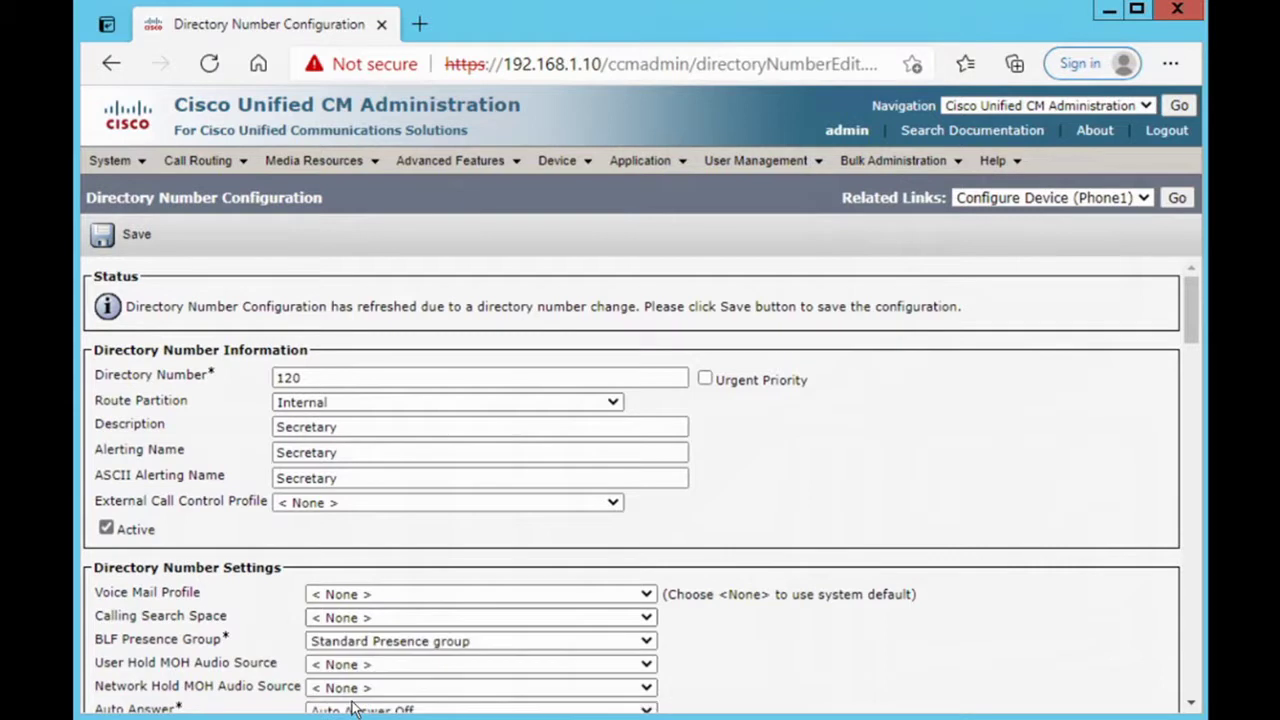
click(103, 233)
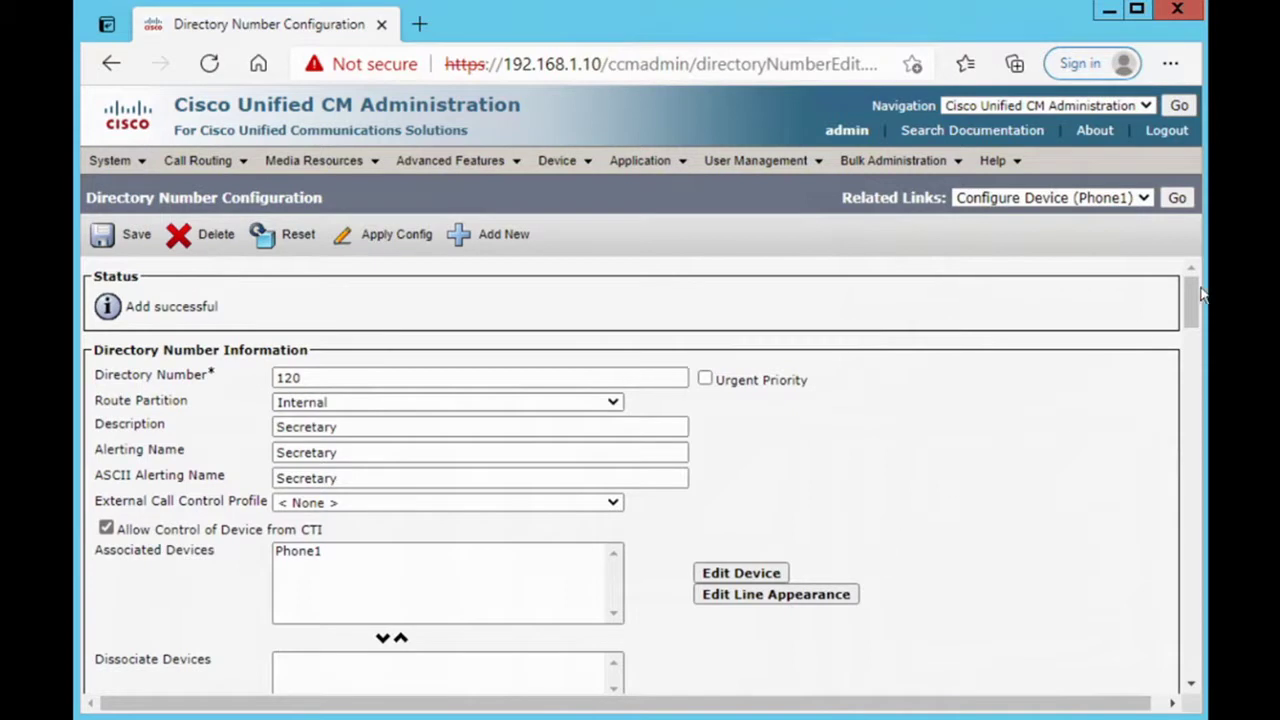
Set line 1's Display and ASCII Display (Caller ID) to Secretary, save, and return to Phone1's configuration
scroll(1193, 312, down, 1)
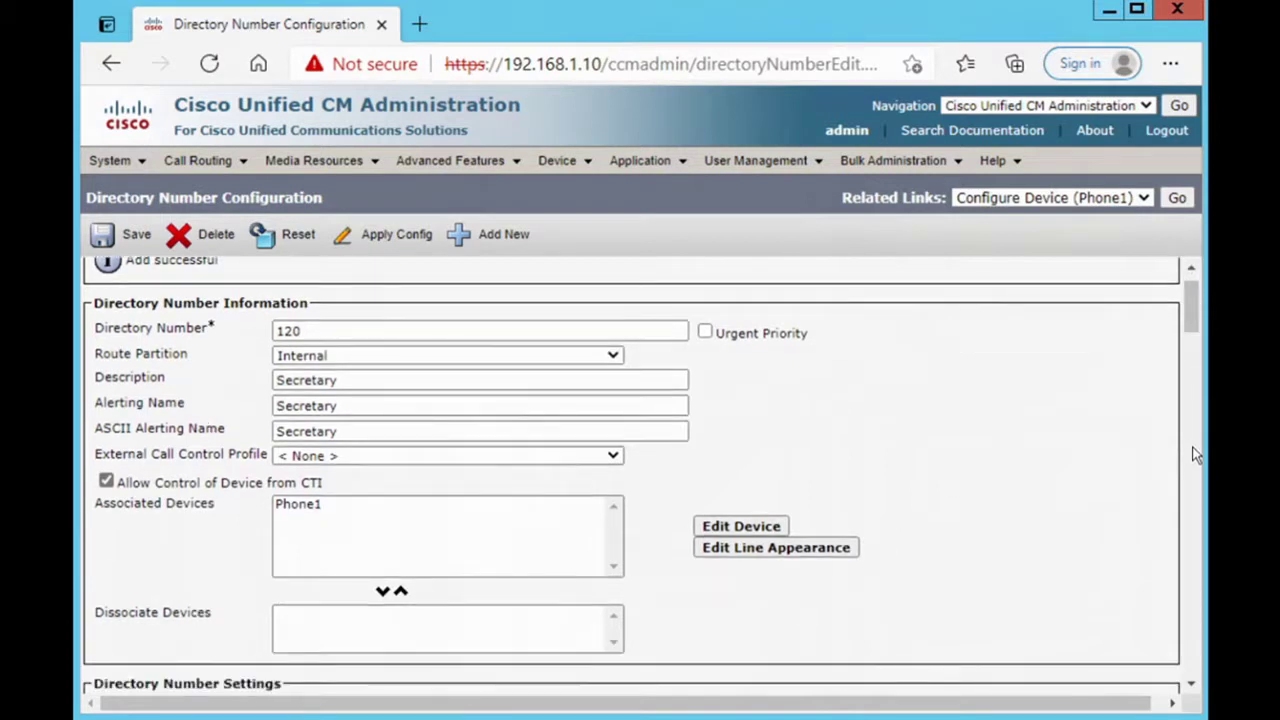
drag(1192, 318, 1188, 651)
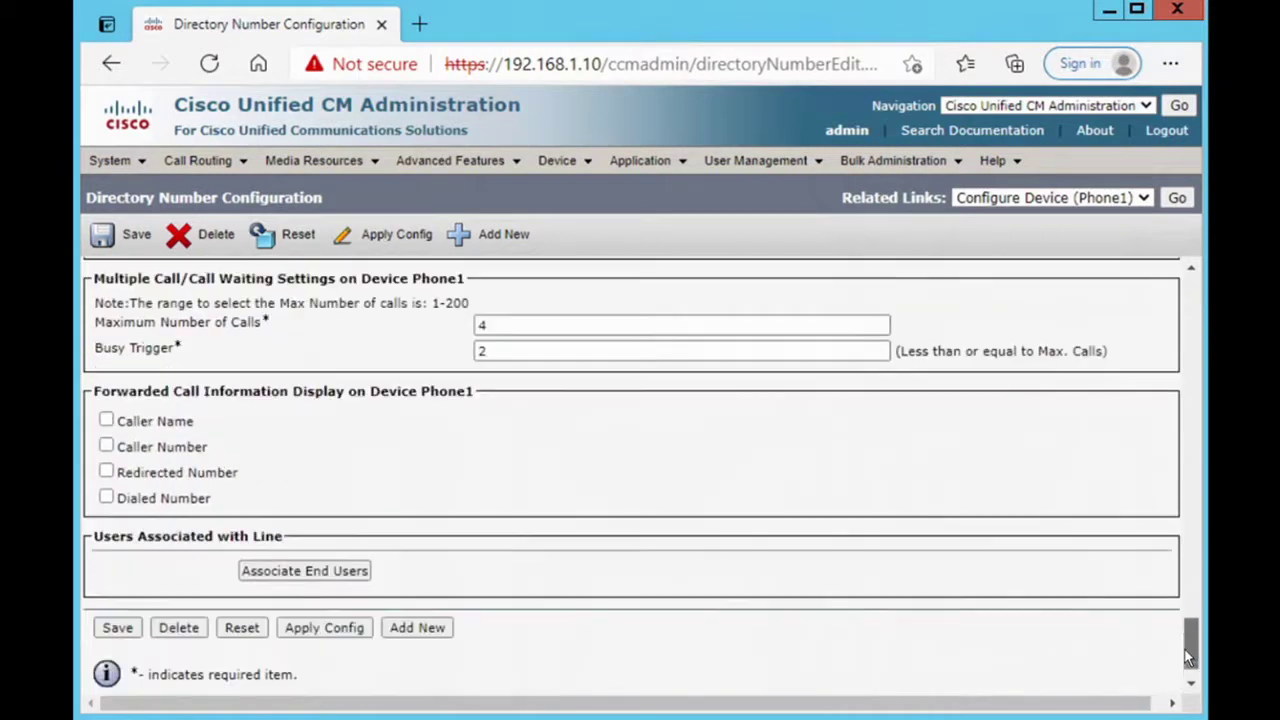
scroll(640, 450, up, 5)
double_click(303, 383)
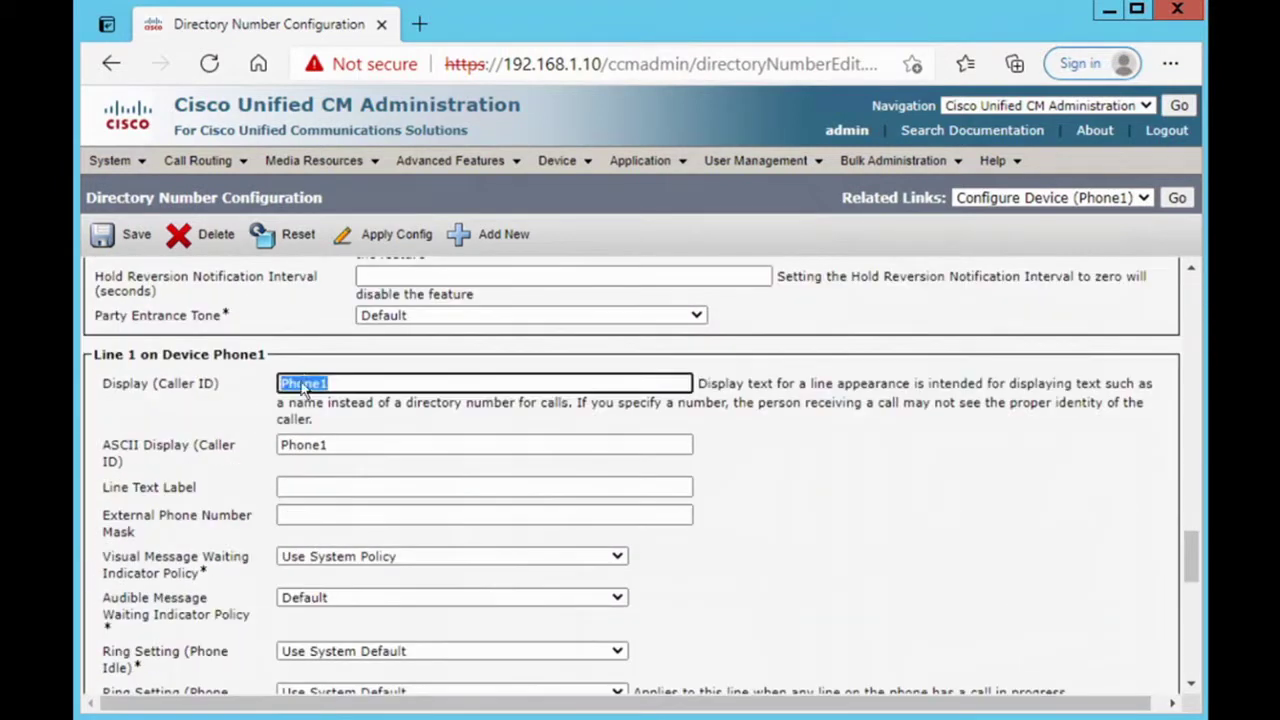
right_click(303, 383)
key(Escape)
text(Secretary)
double_click(300, 446)
right_click(300, 446)
click(358, 340)
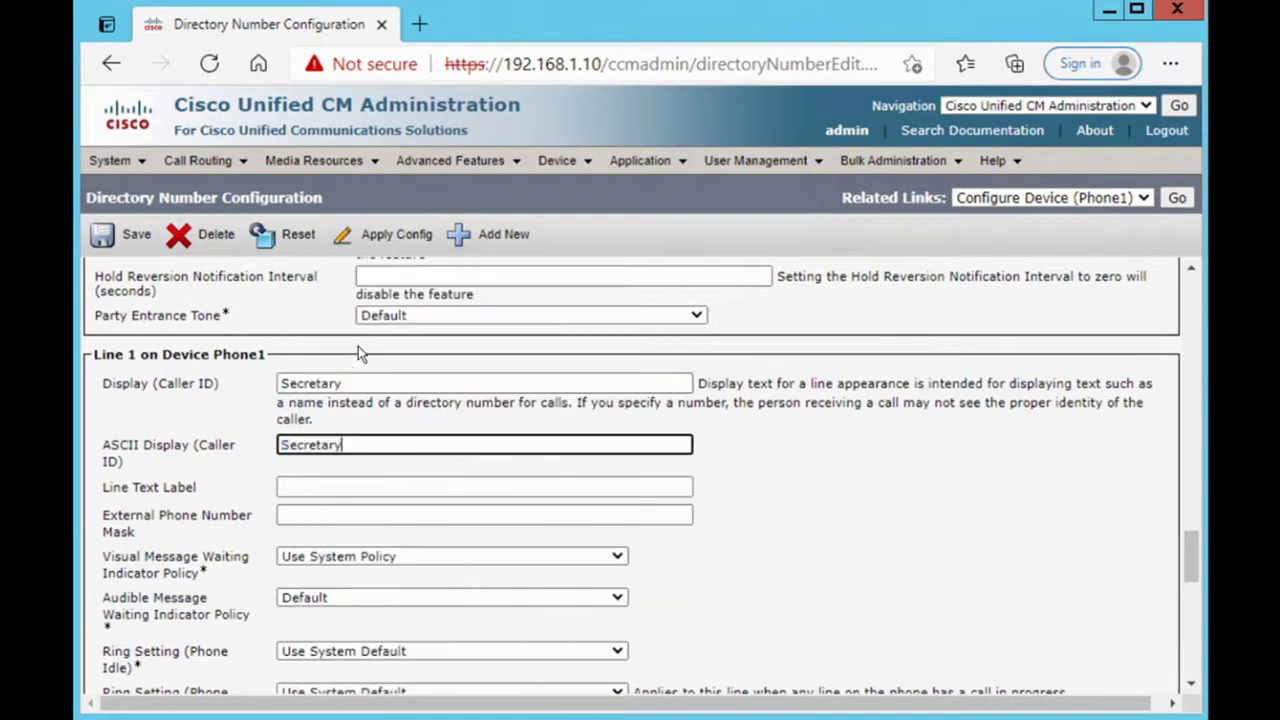
click(112, 236)
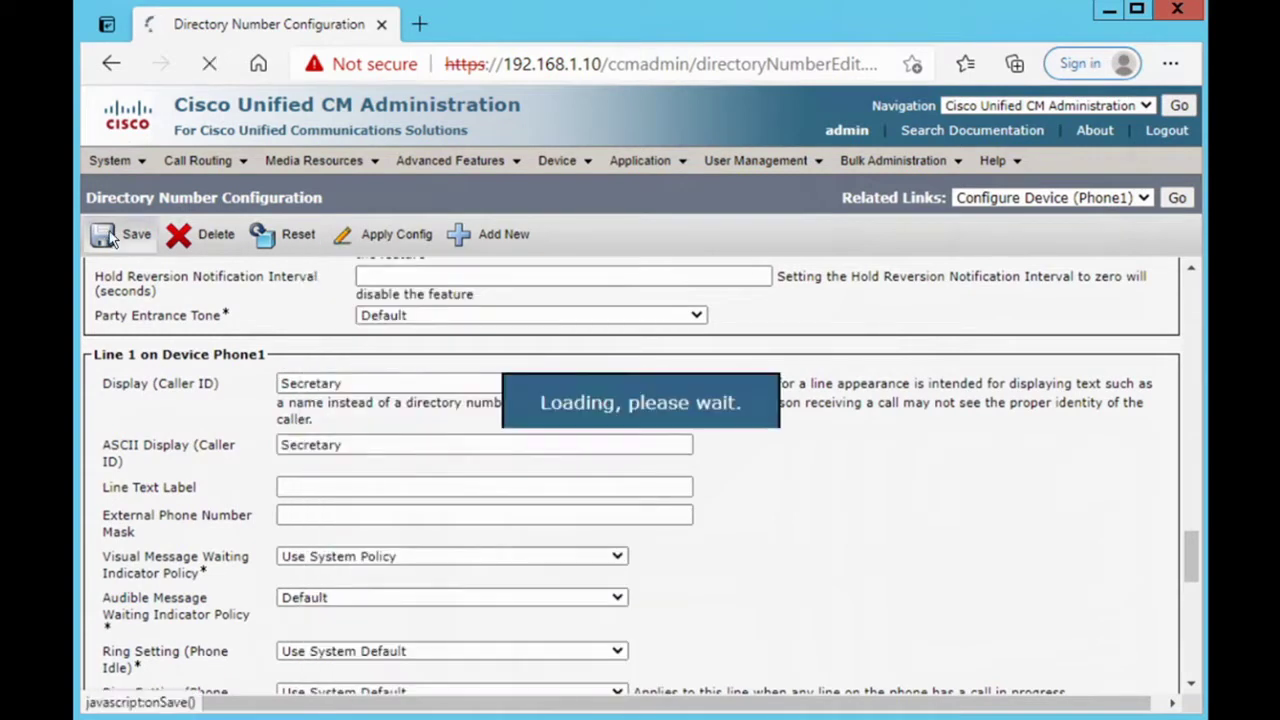
click(1177, 198)
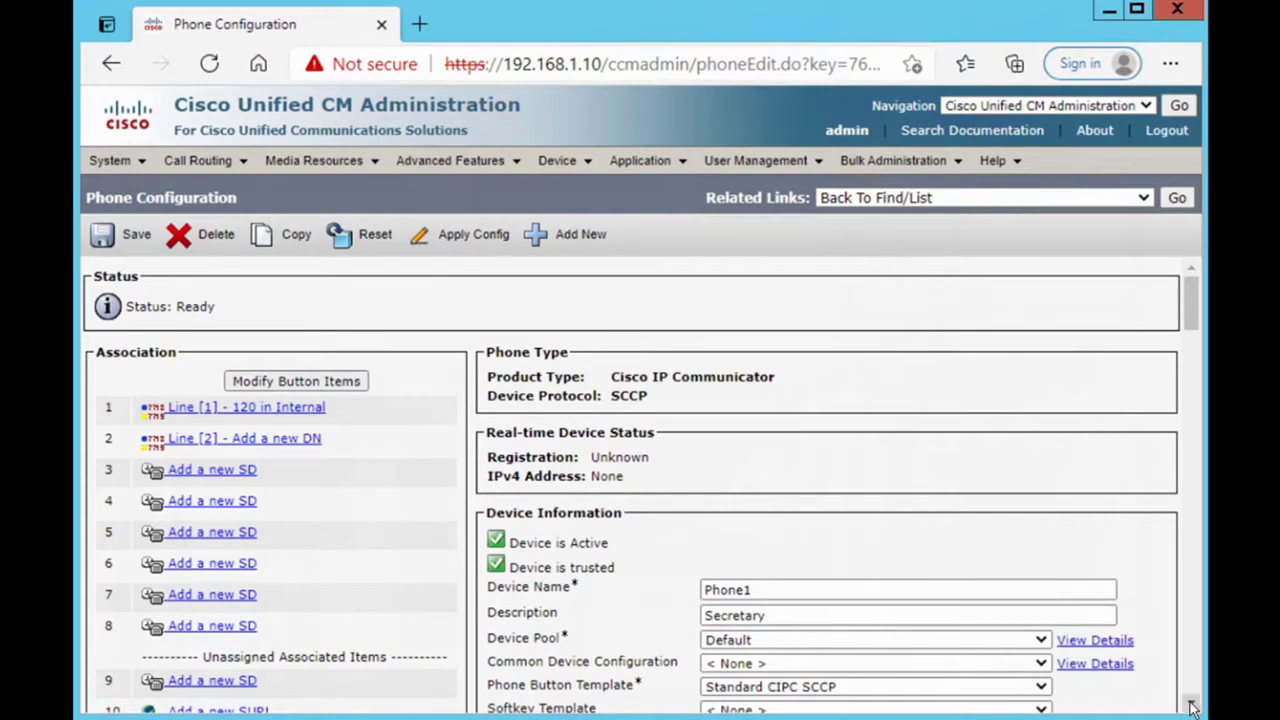
Review the Calling Search Space options in Phone1's device information without choosing one, and return to the phone list
scroll(867, 619, down, 2)
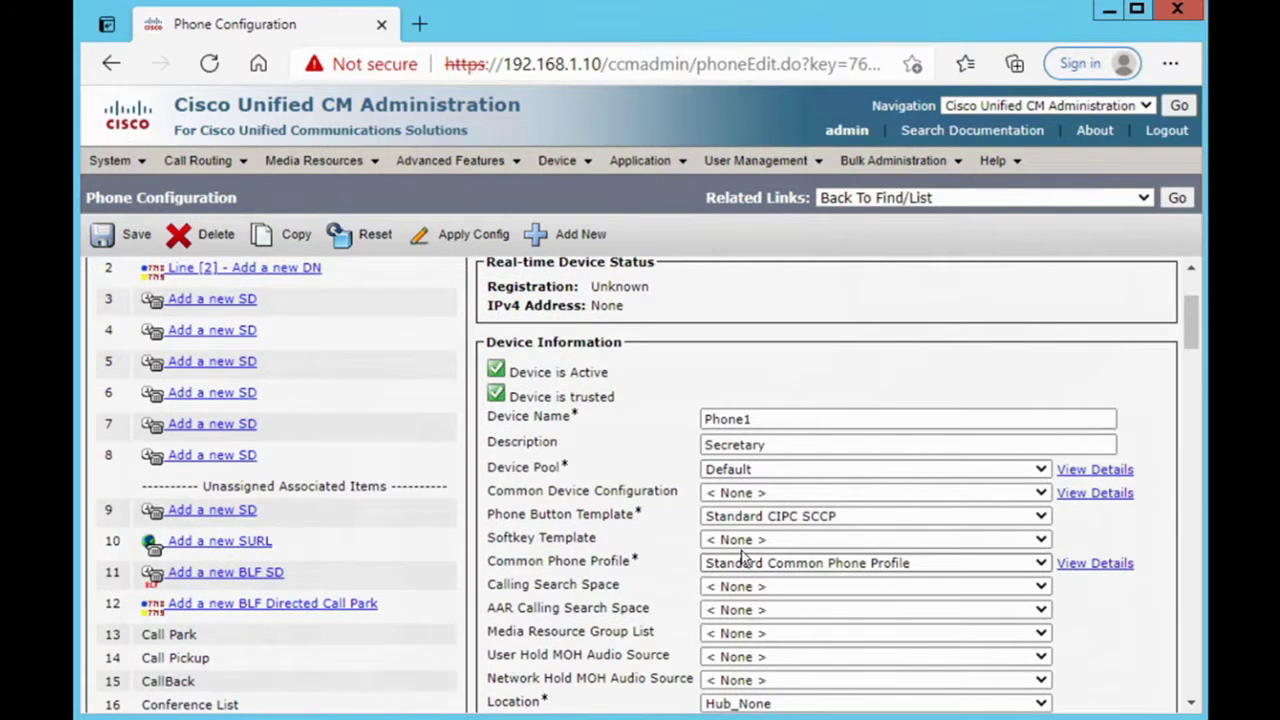
click(731, 588)
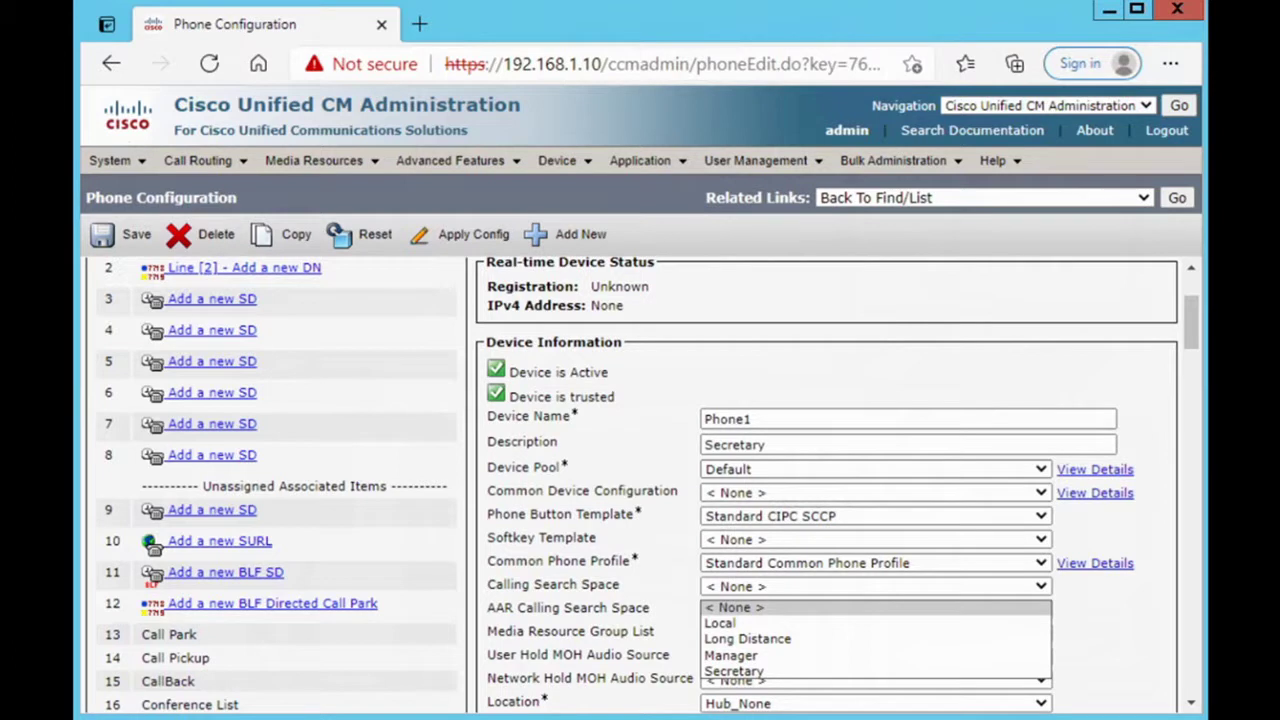
click(758, 600)
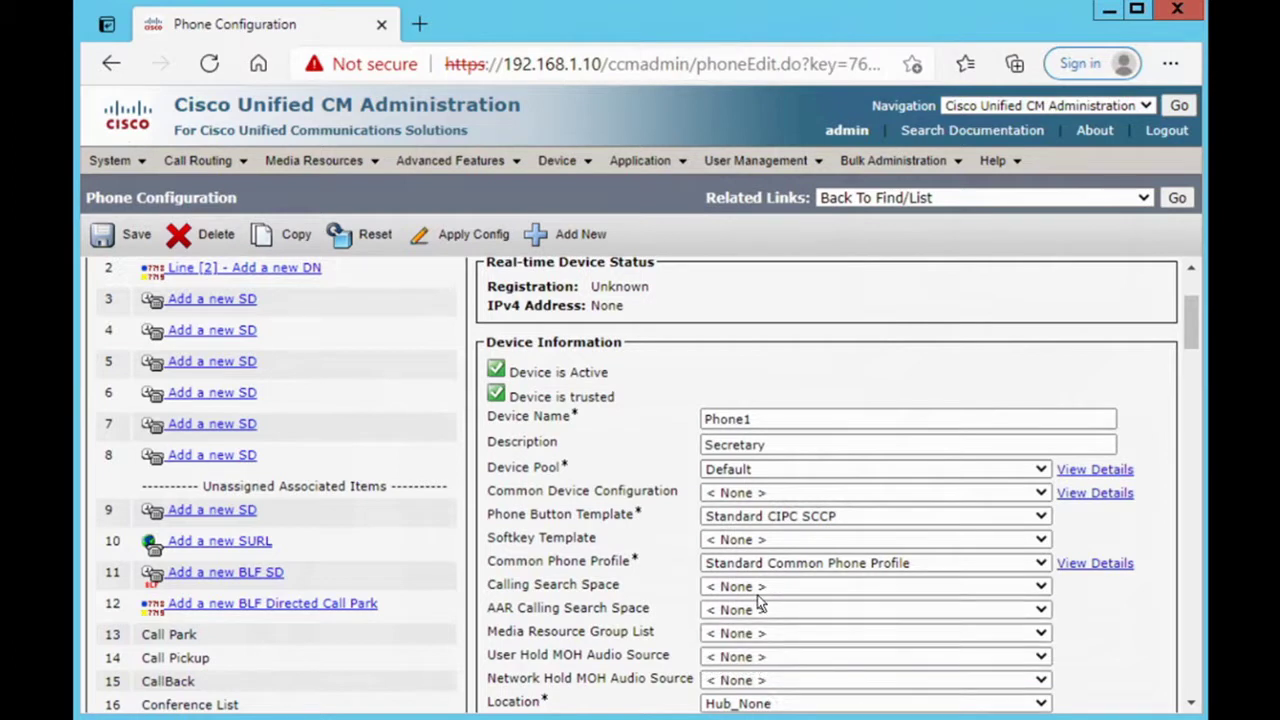
click(1177, 197)
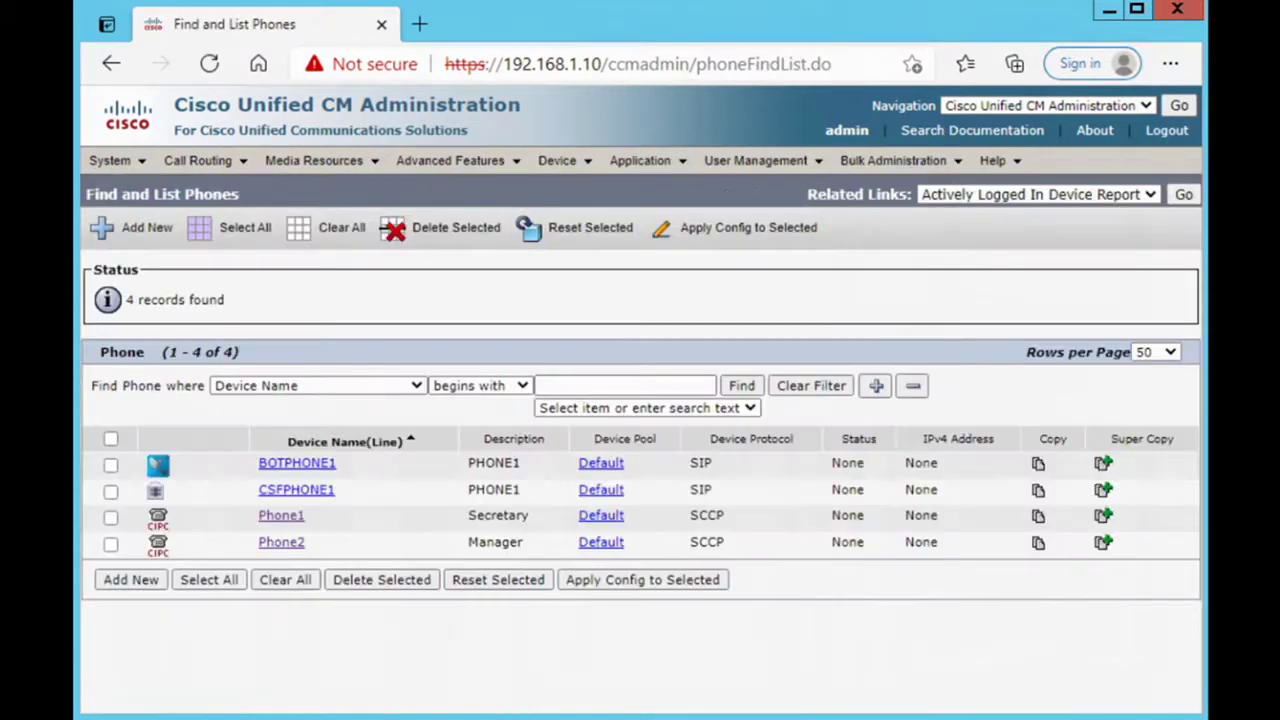
Open line 1 of Phone1, set its directory number to 220, save, and return to the phone list
click(284, 516)
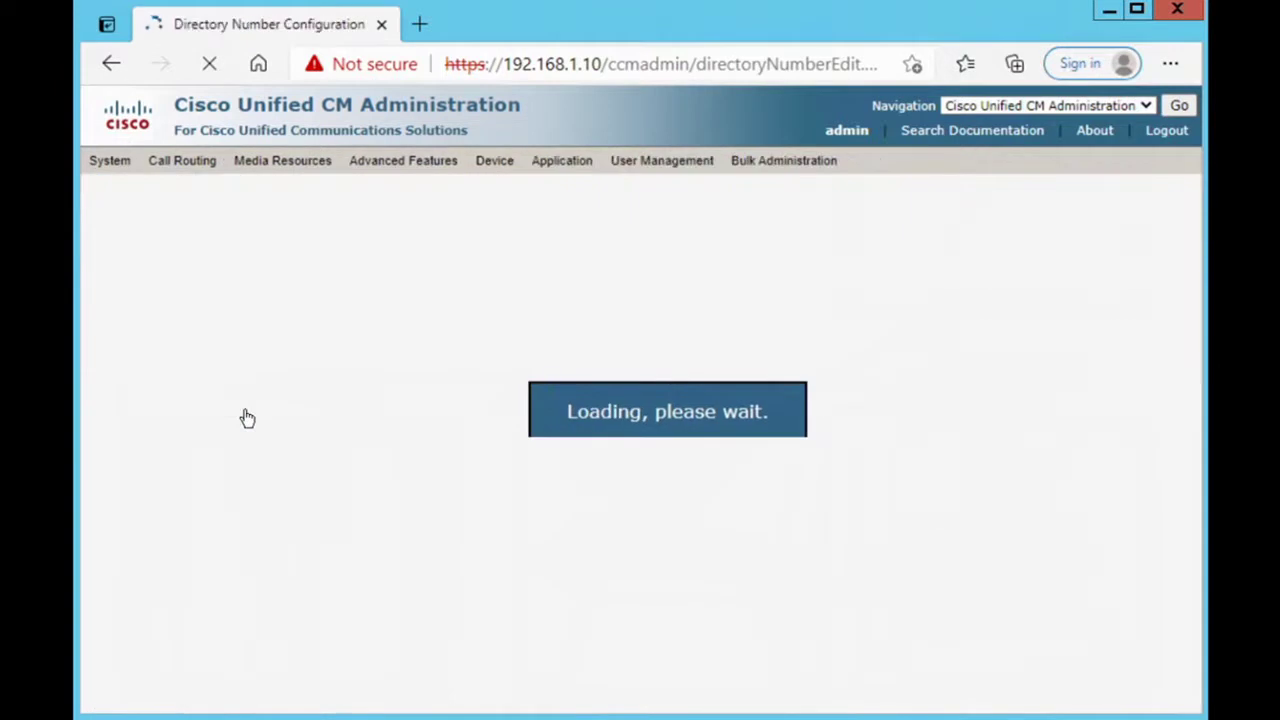
key(Delete)
text(220)
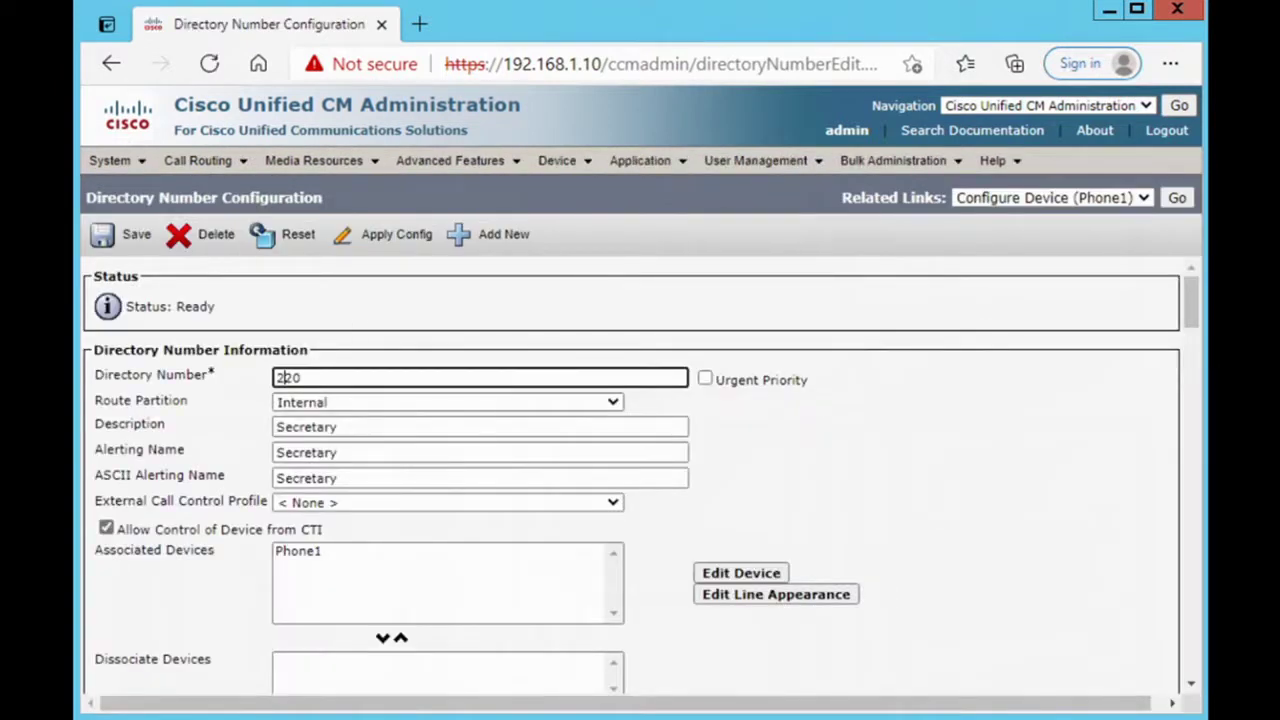
click(123, 230)
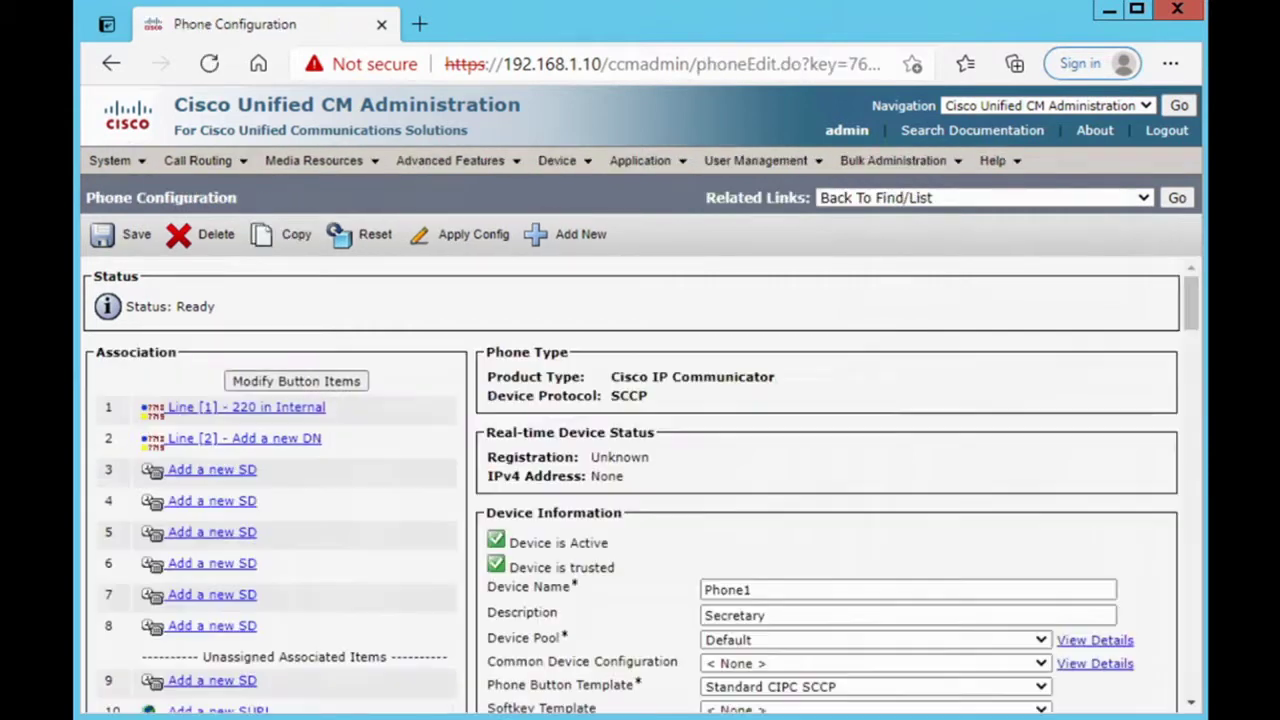
click(1176, 198)
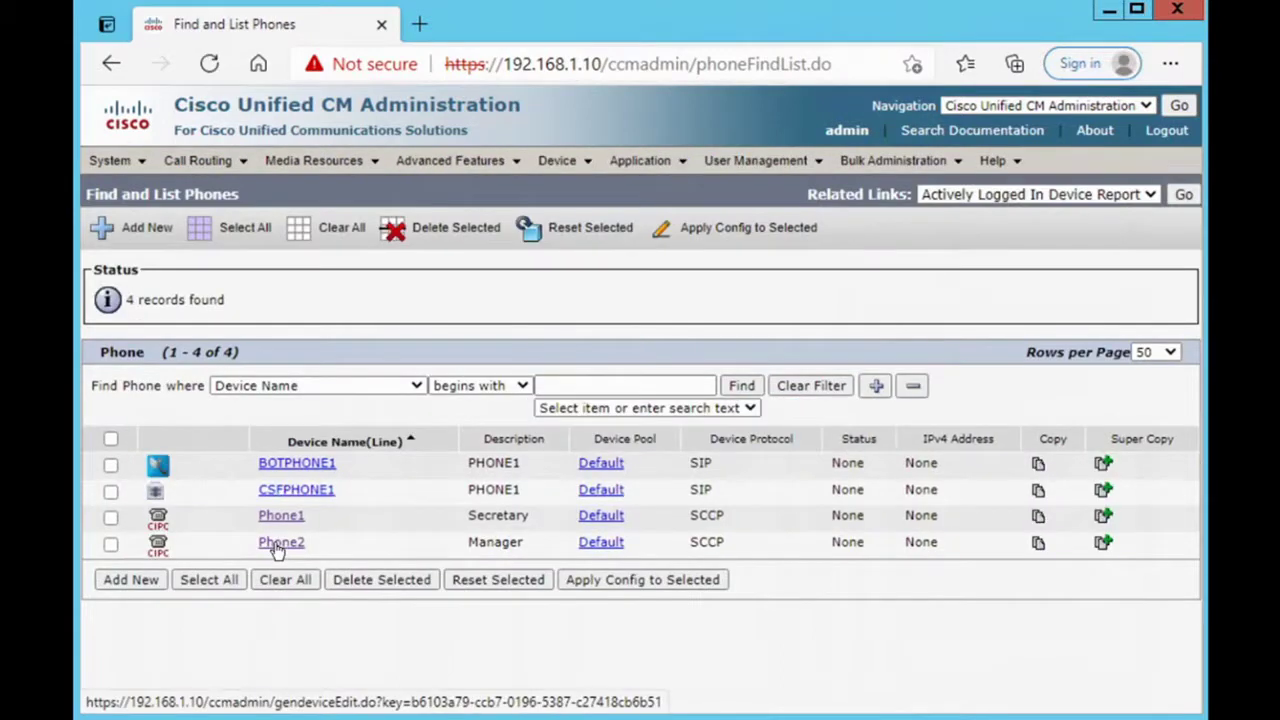
Open line 1 of Phone2, set its directory number to 630 and its route partition to Manager
click(280, 545)
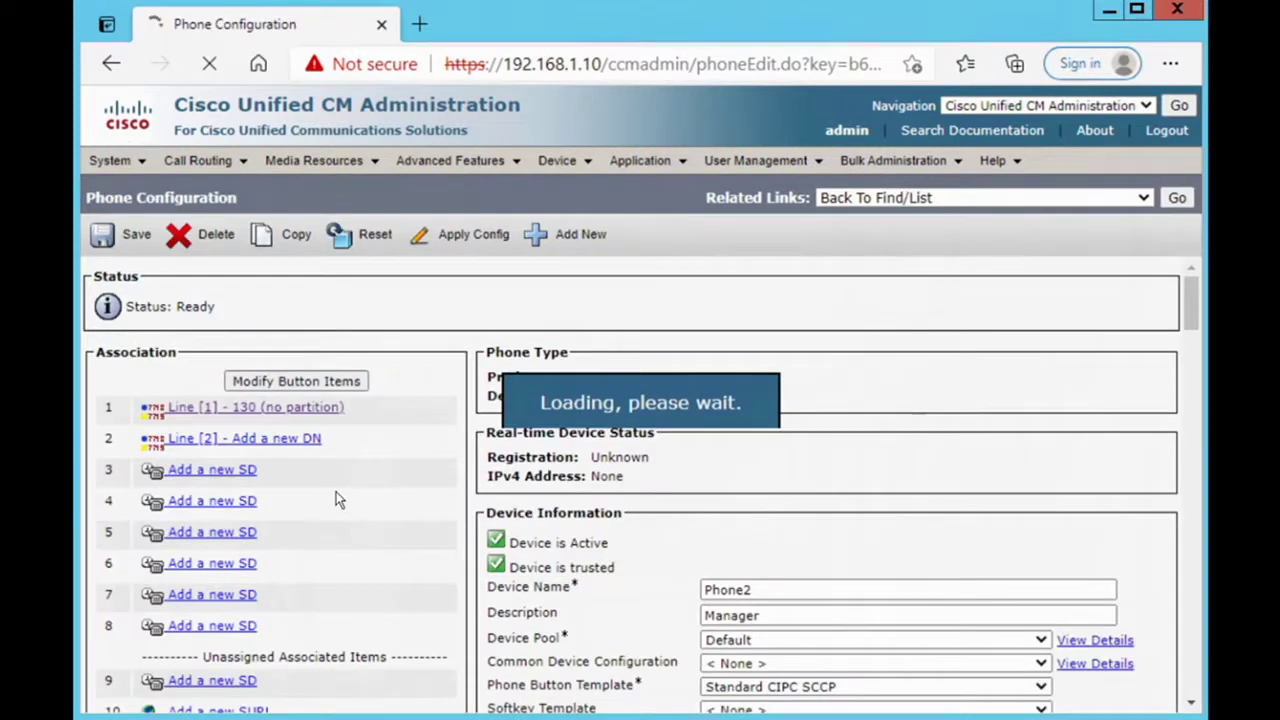
click(298, 416)
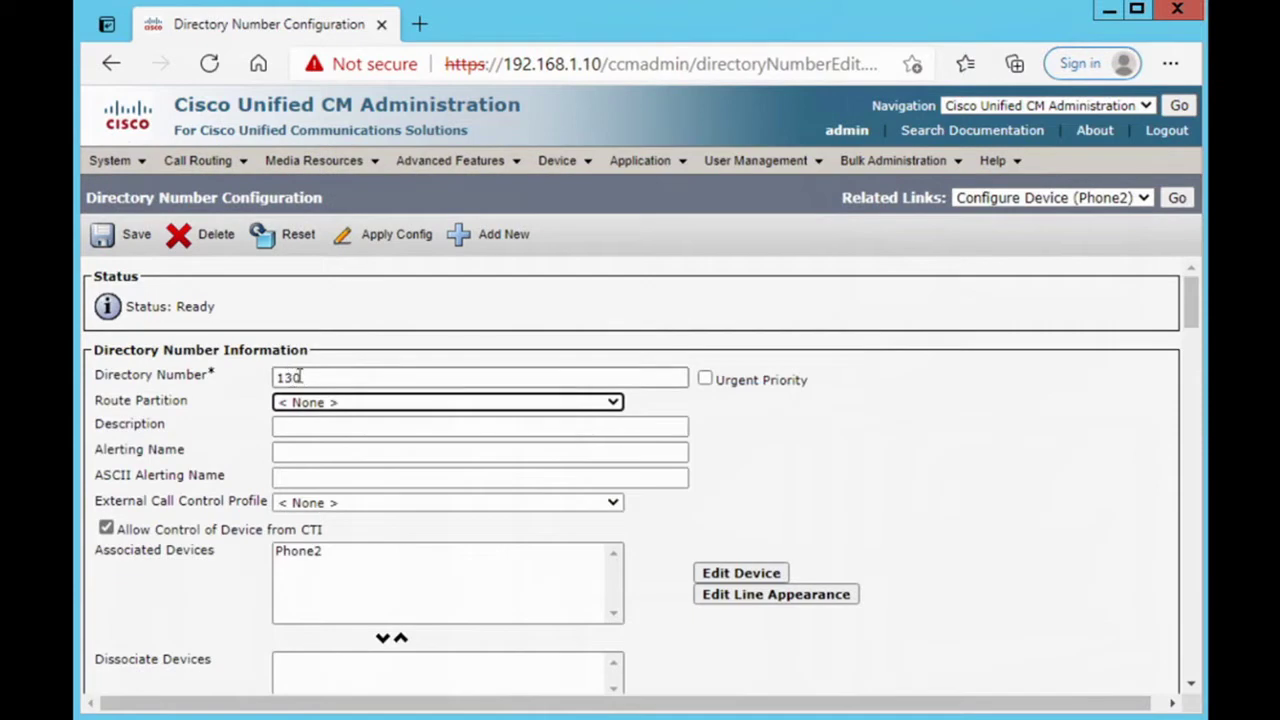
double_click(279, 377)
text(130)
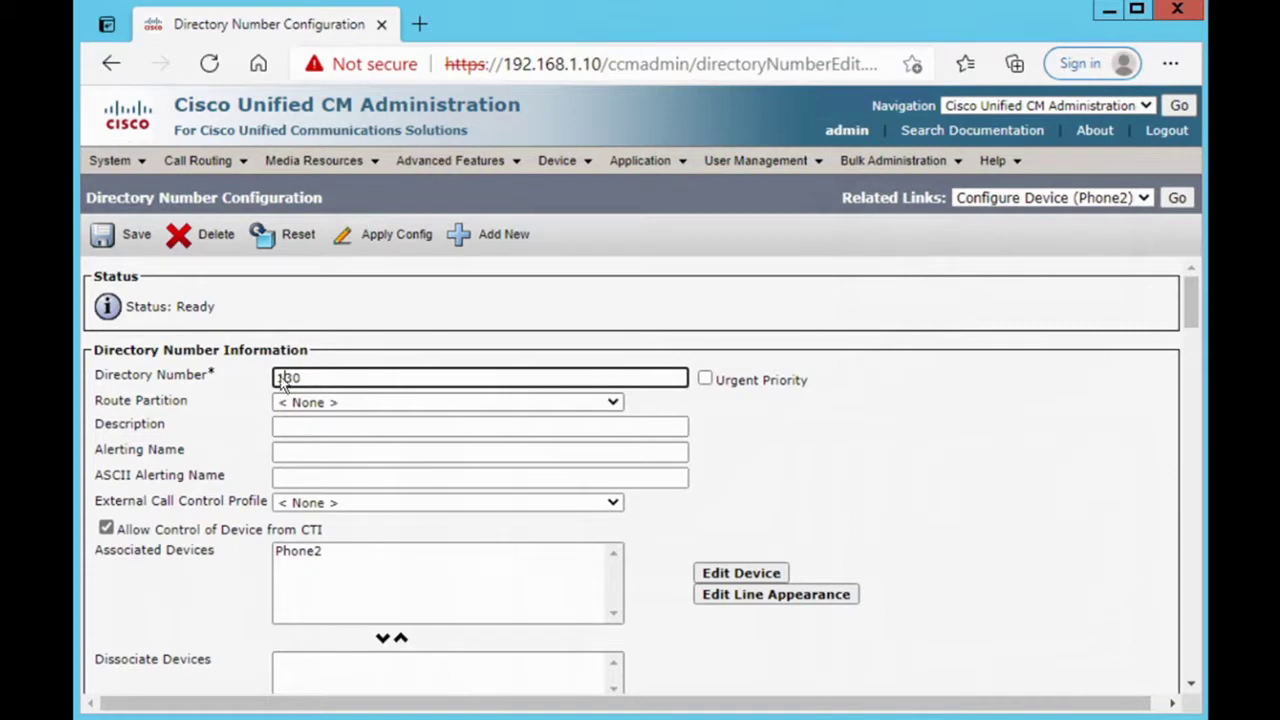
key(BackSpace)
text(6)
click(531, 402)
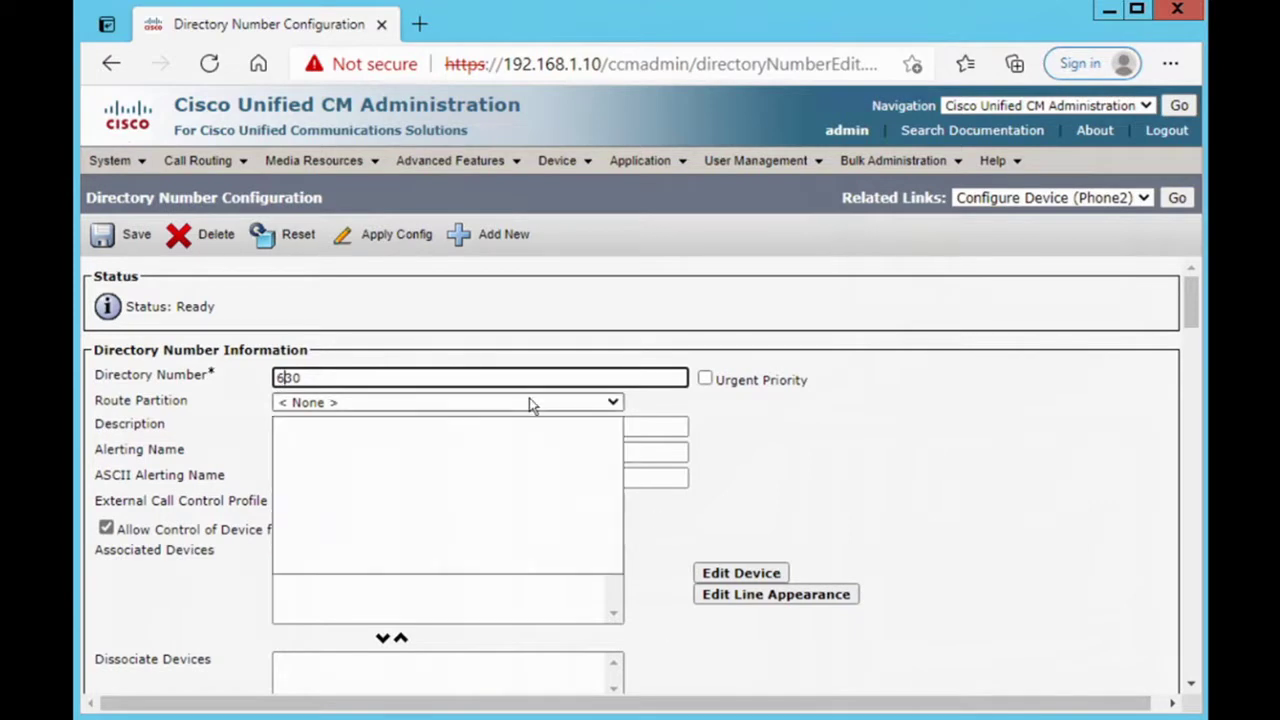
click(320, 567)
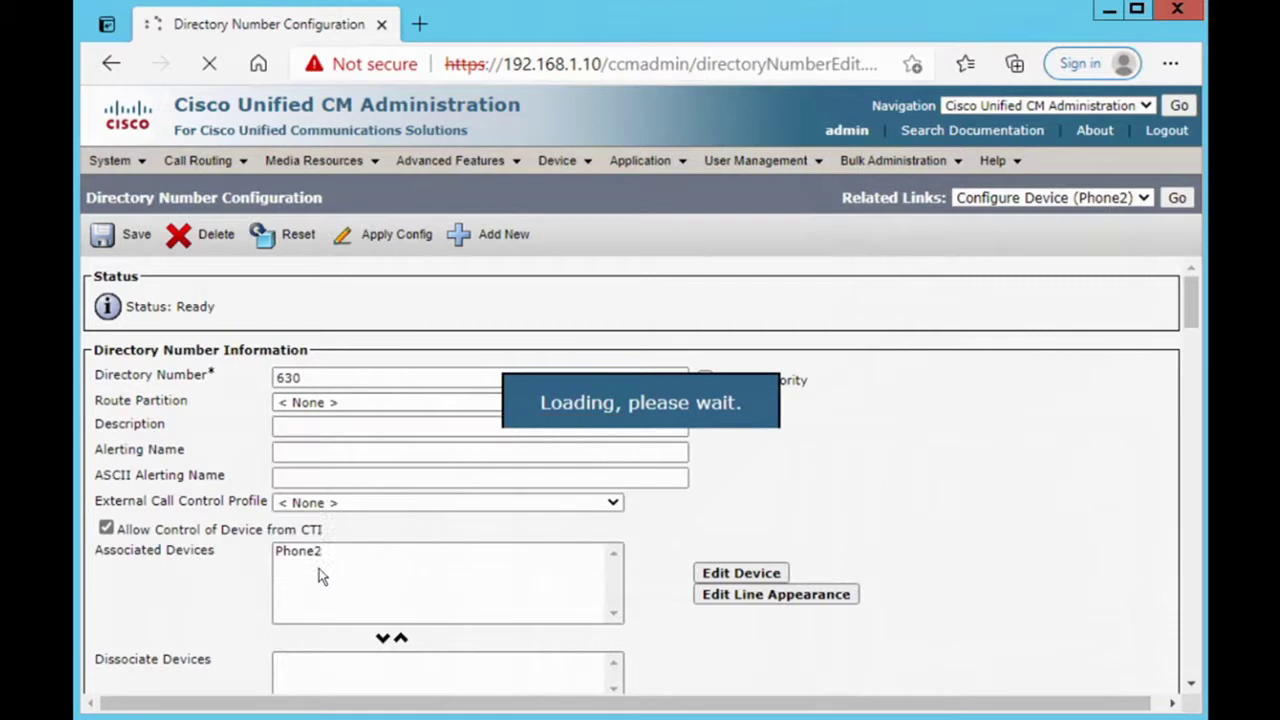
Set the Description, Alerting Name and ASCII Alerting Name of directory number 630 to Manager
click(356, 426)
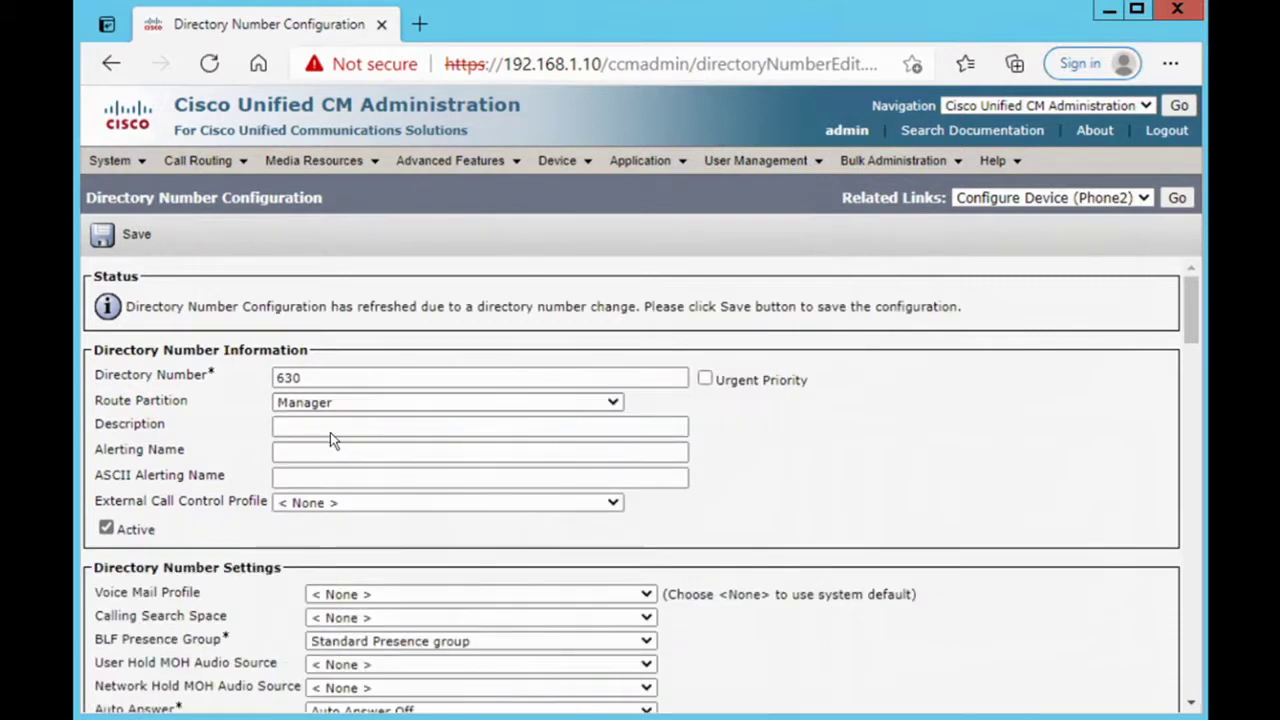
click(434, 424)
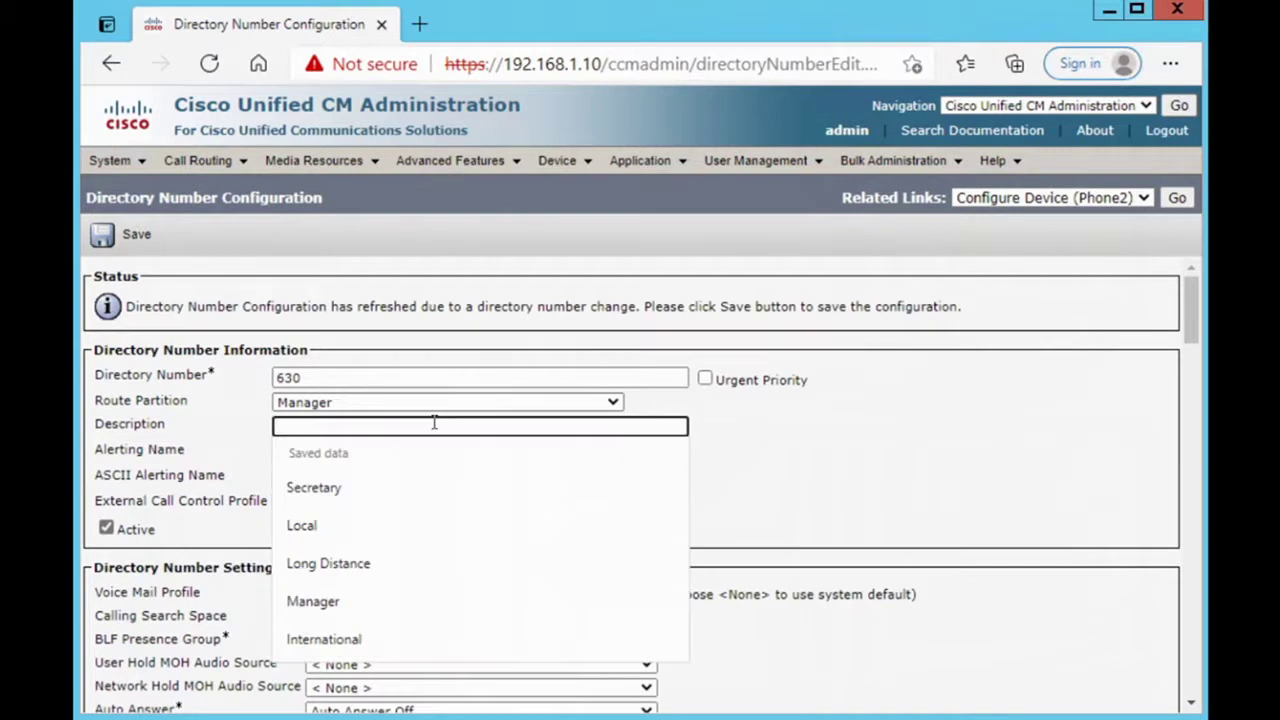
text(Managa)
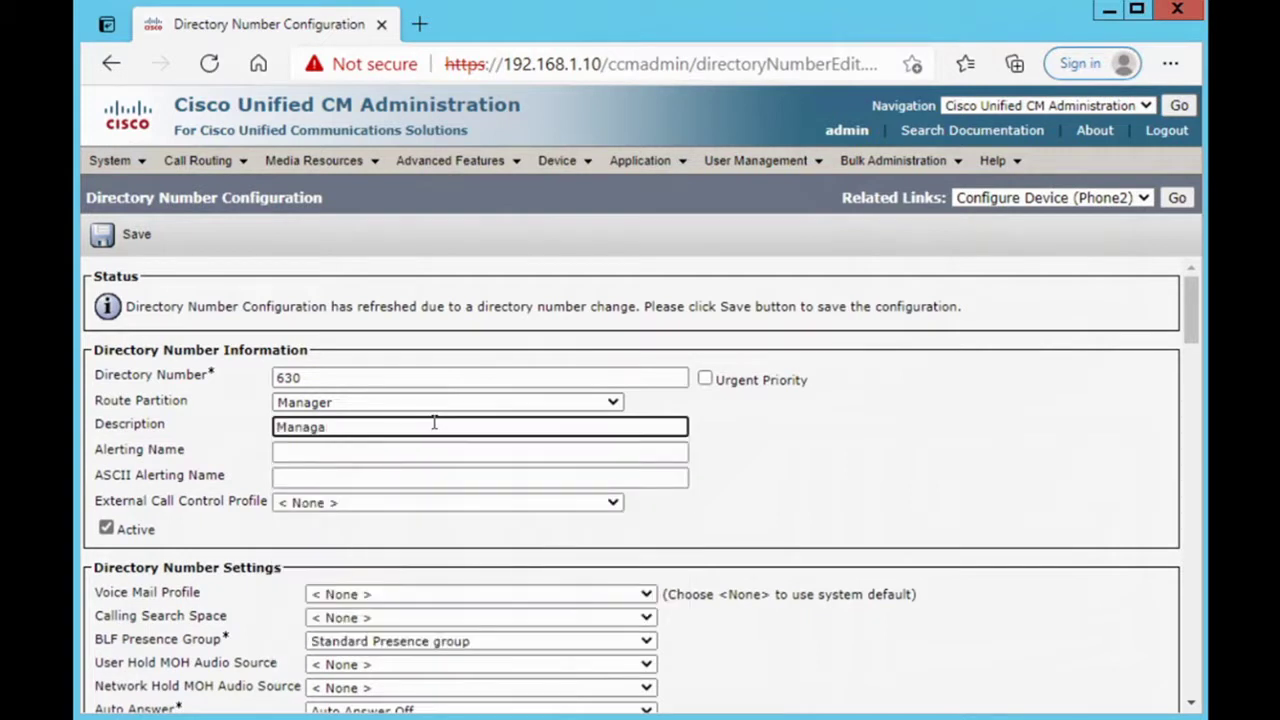
key(BackSpace)
text(er)
double_click(298, 427)
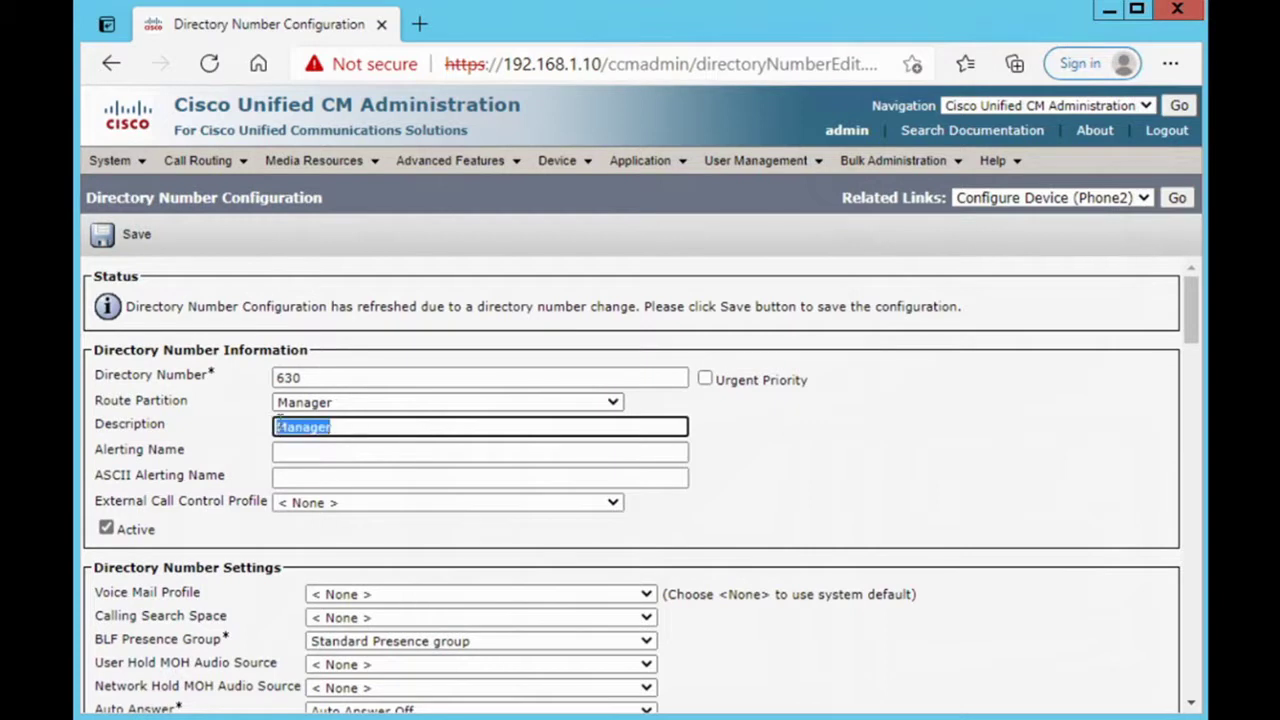
right_click(298, 427)
click(352, 305)
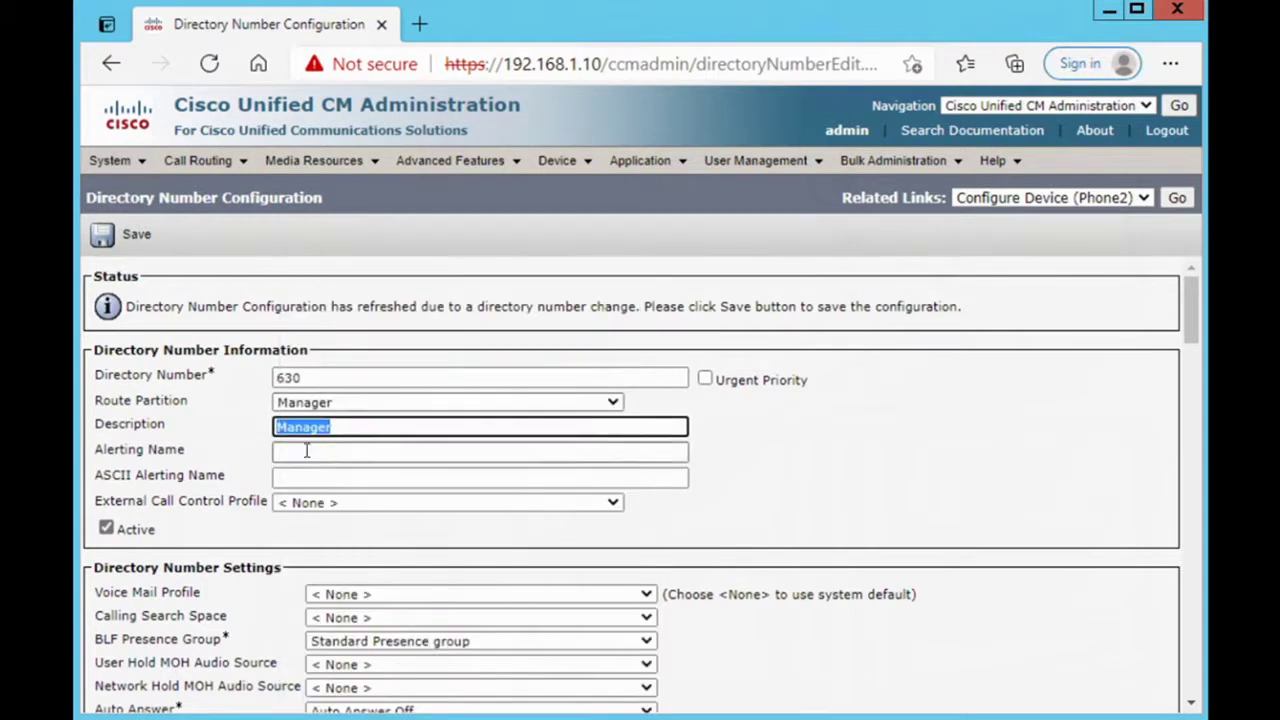
right_click(310, 452)
click(380, 136)
click(331, 475)
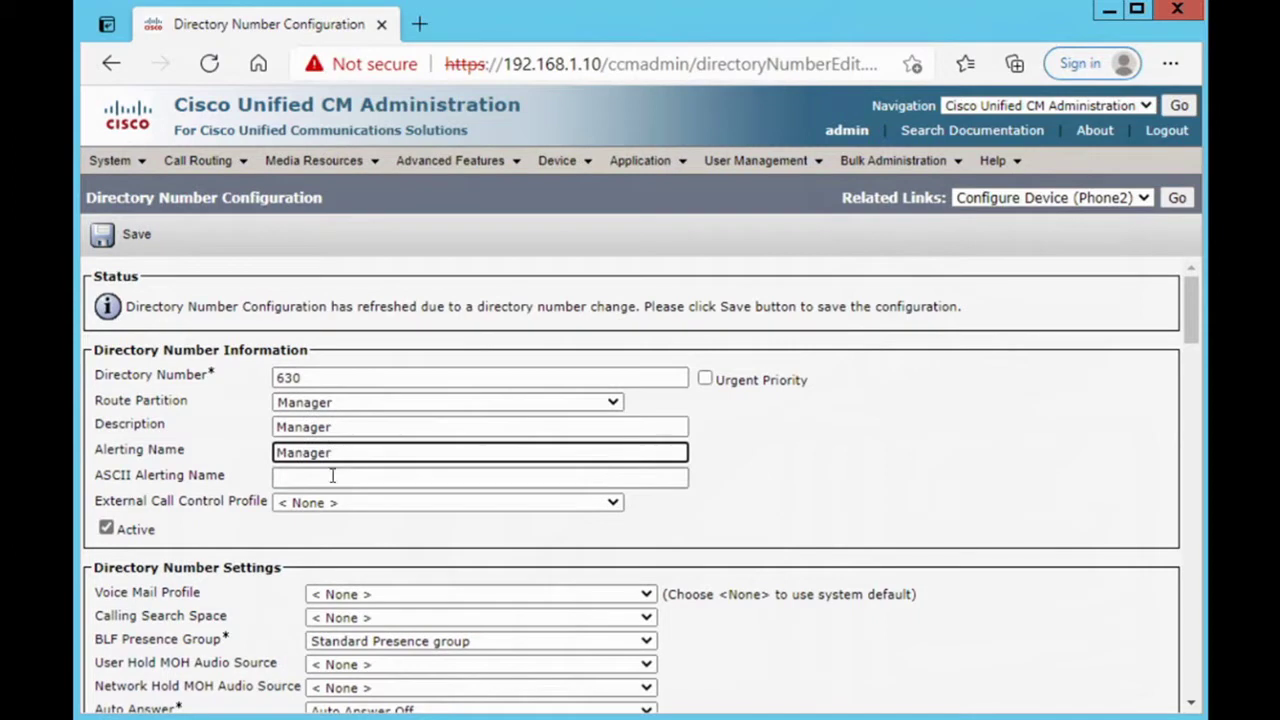
key(ctrl+v)
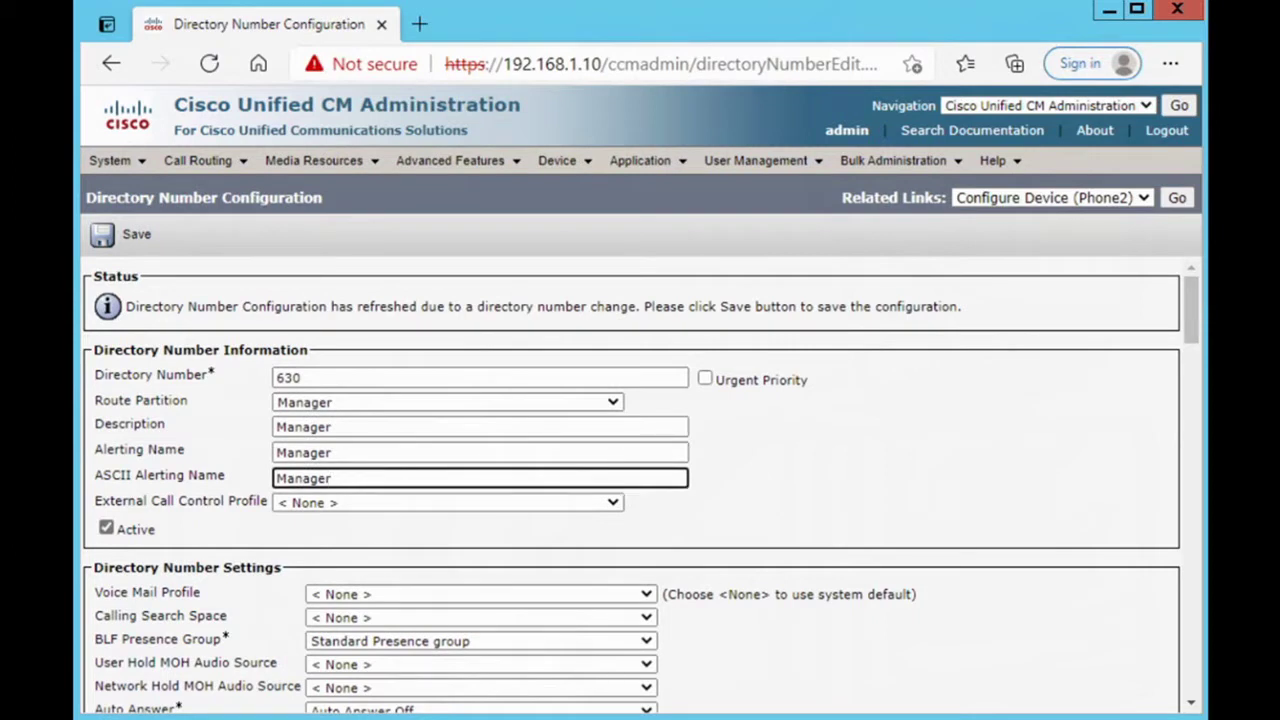
Assign the Manager calling search space to directory number 630 and save the line
click(381, 616)
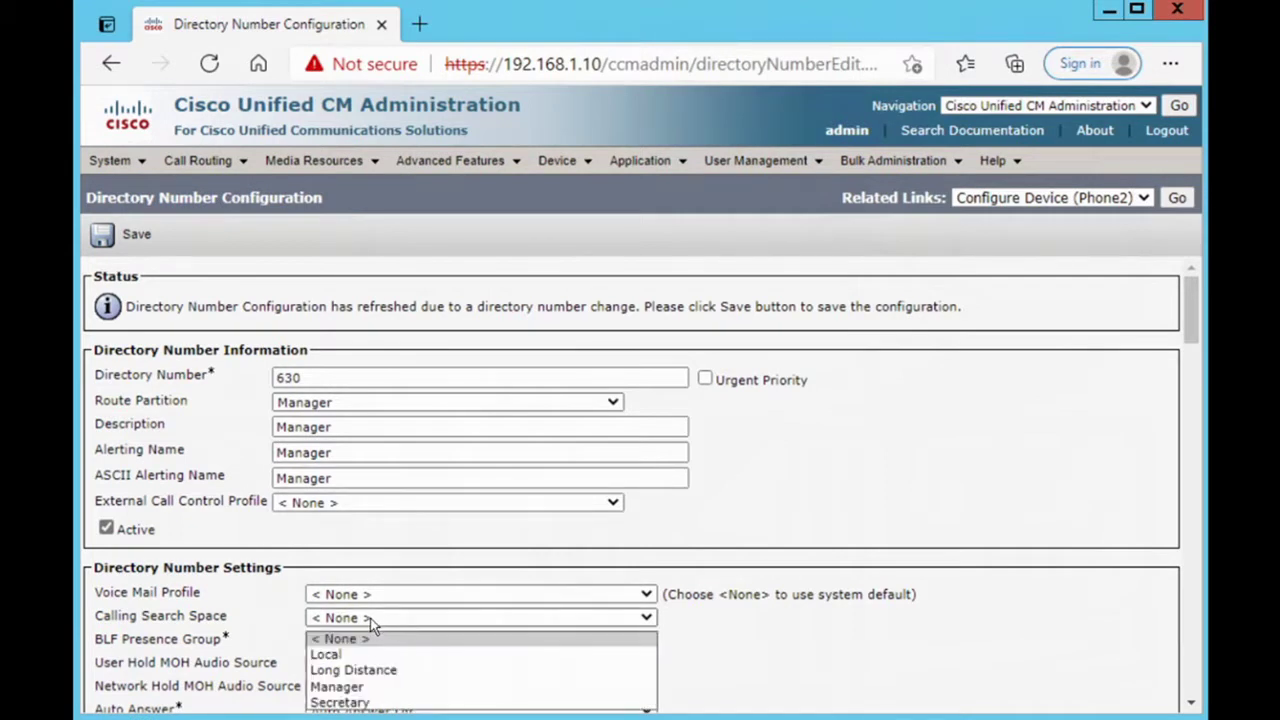
click(355, 688)
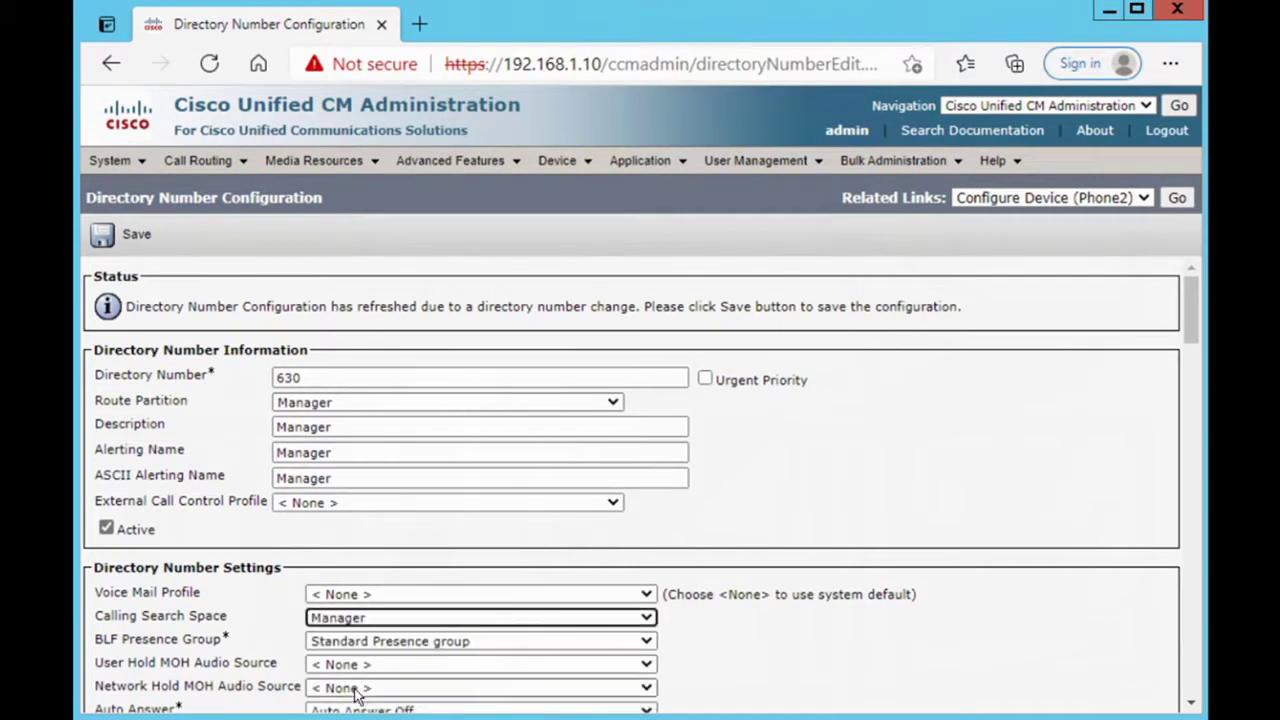
click(132, 236)
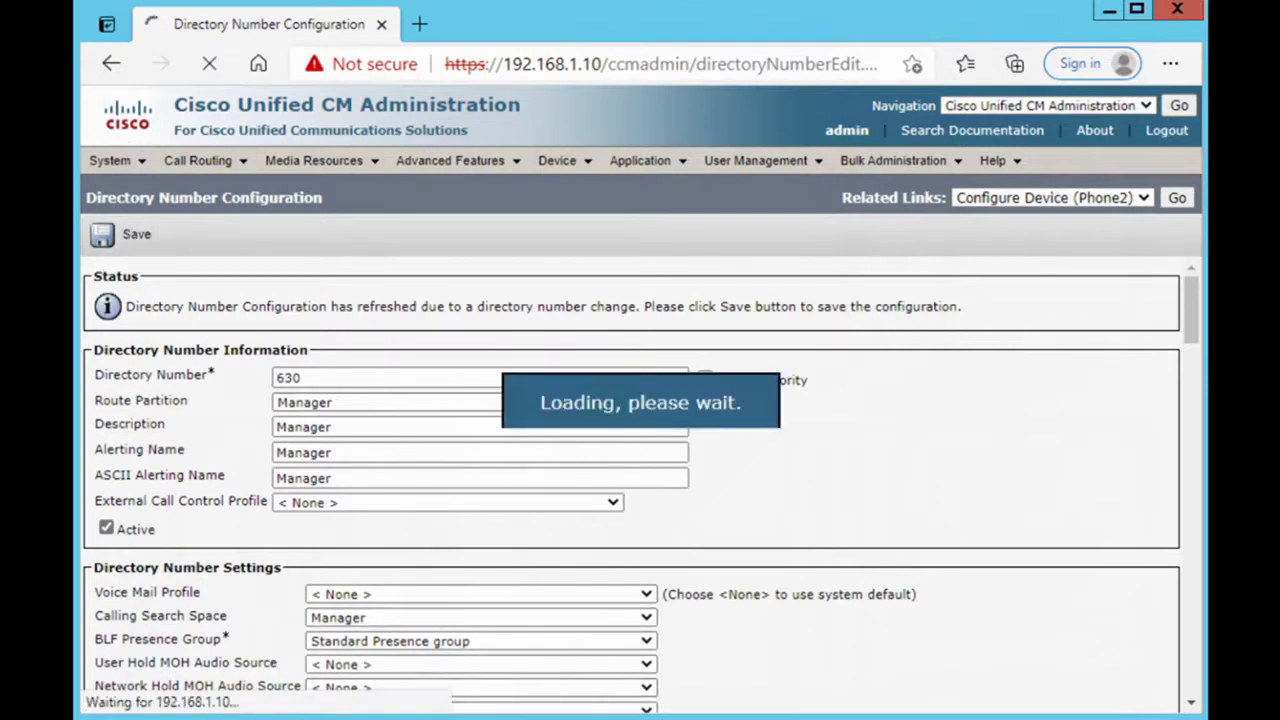
Set the Display and ASCII Display (Caller ID) of line 1 on Phone2 to Manager and save
scroll(1188, 428, down, 20)
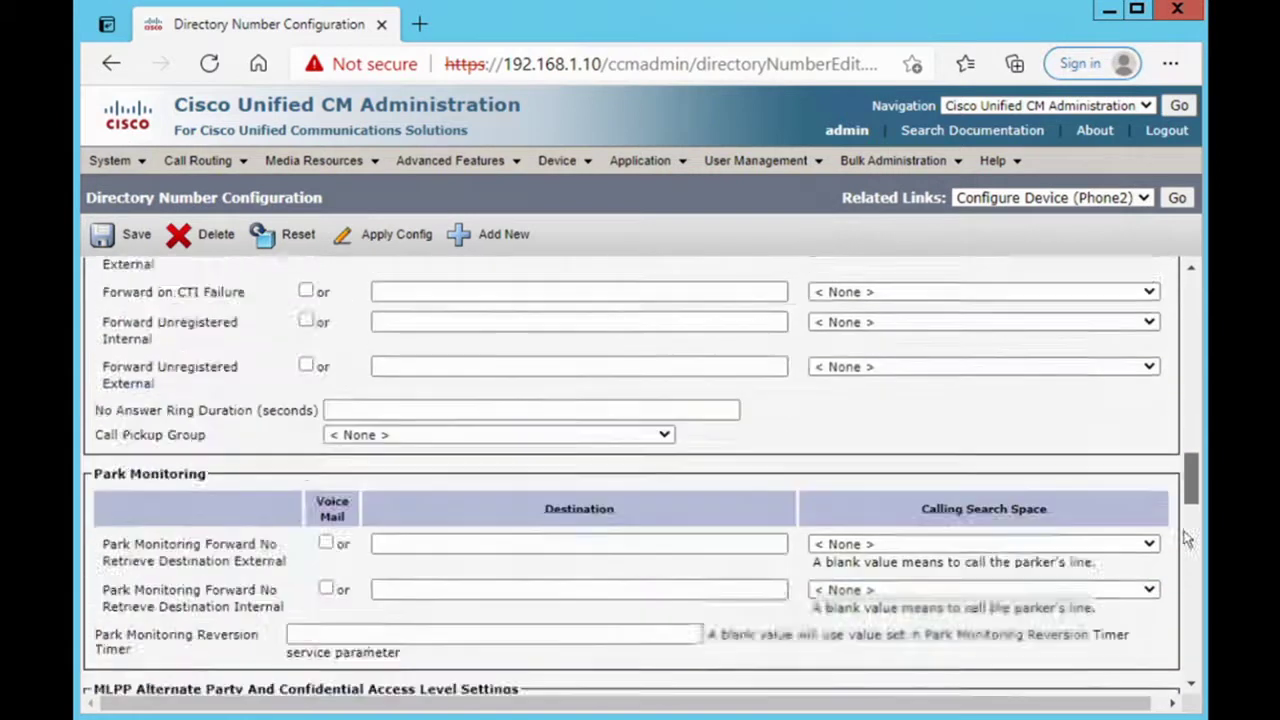
scroll(1180, 590, down, 4)
scroll(1100, 580, up, 3)
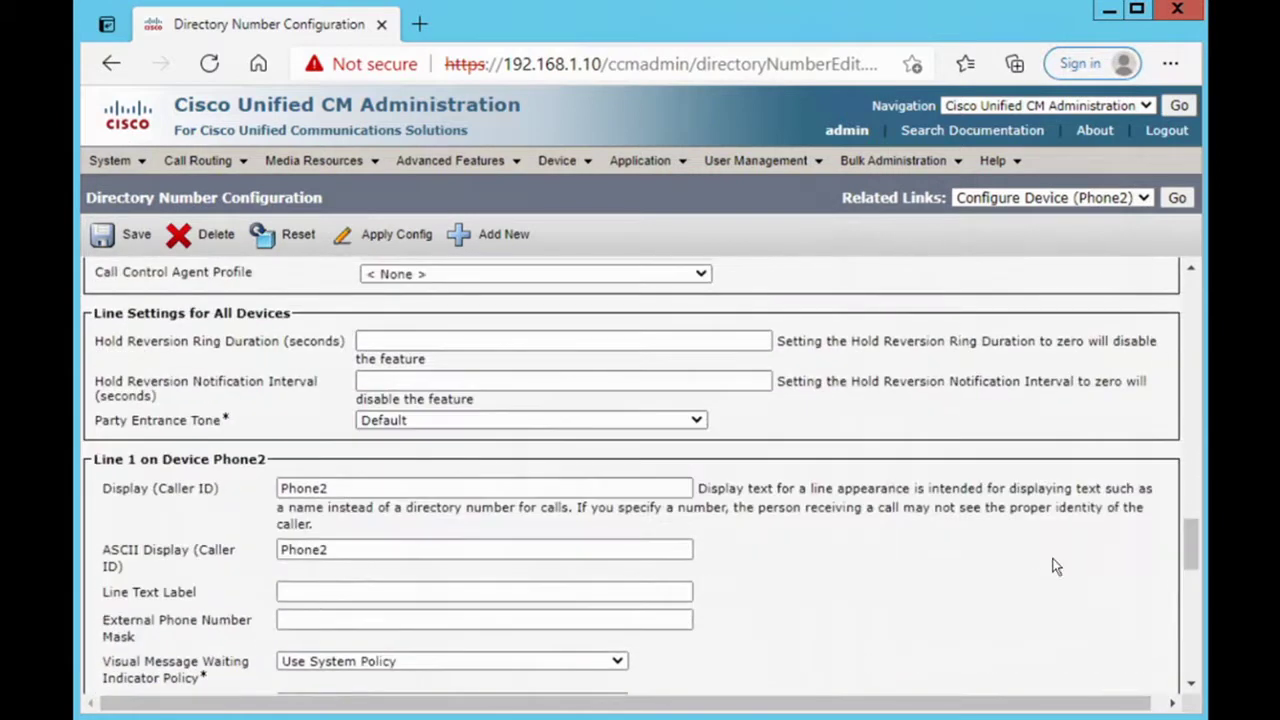
click(300, 488)
double_click(300, 488)
right_click(296, 488)
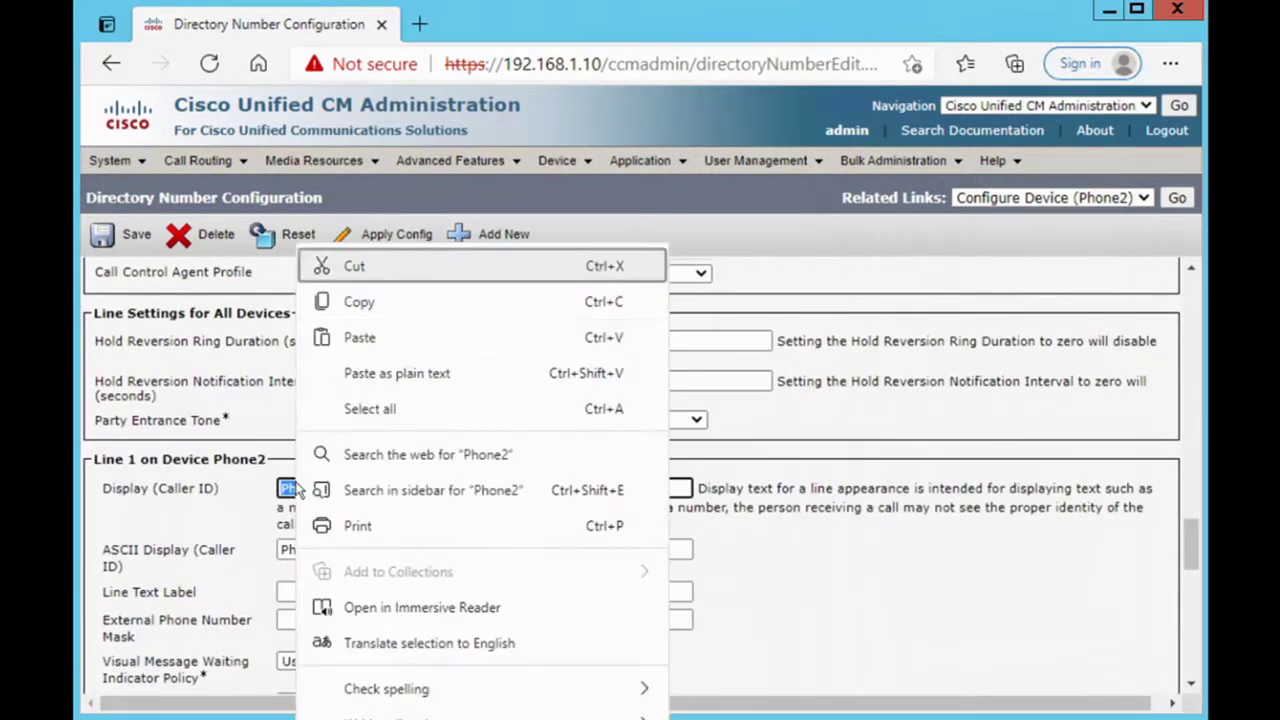
click(360, 338)
double_click(320, 549)
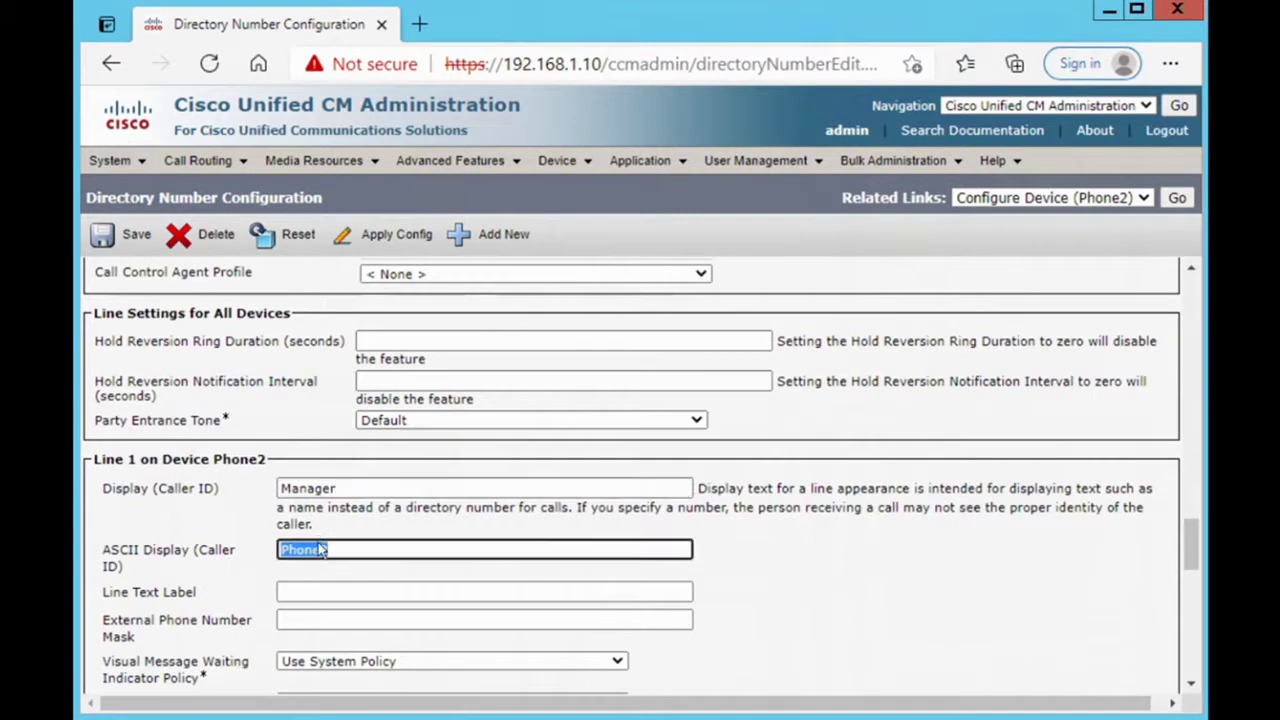
right_click(320, 549)
click(394, 337)
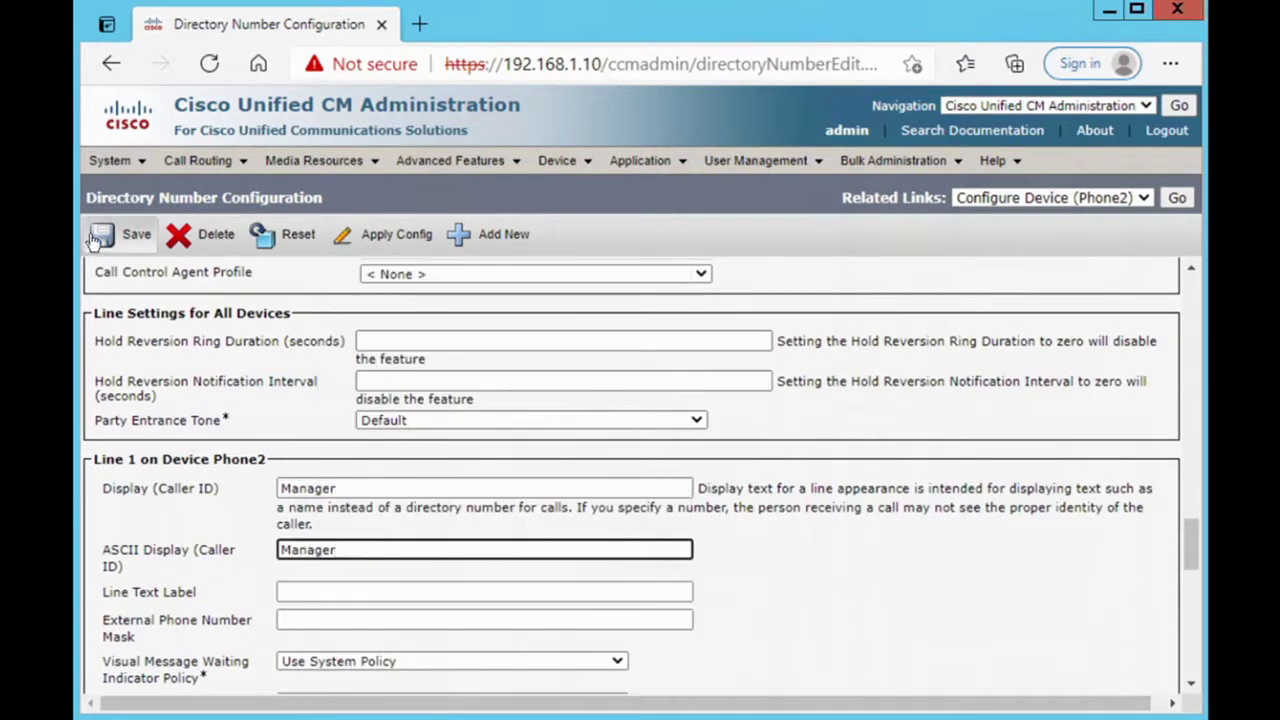
click(100, 240)
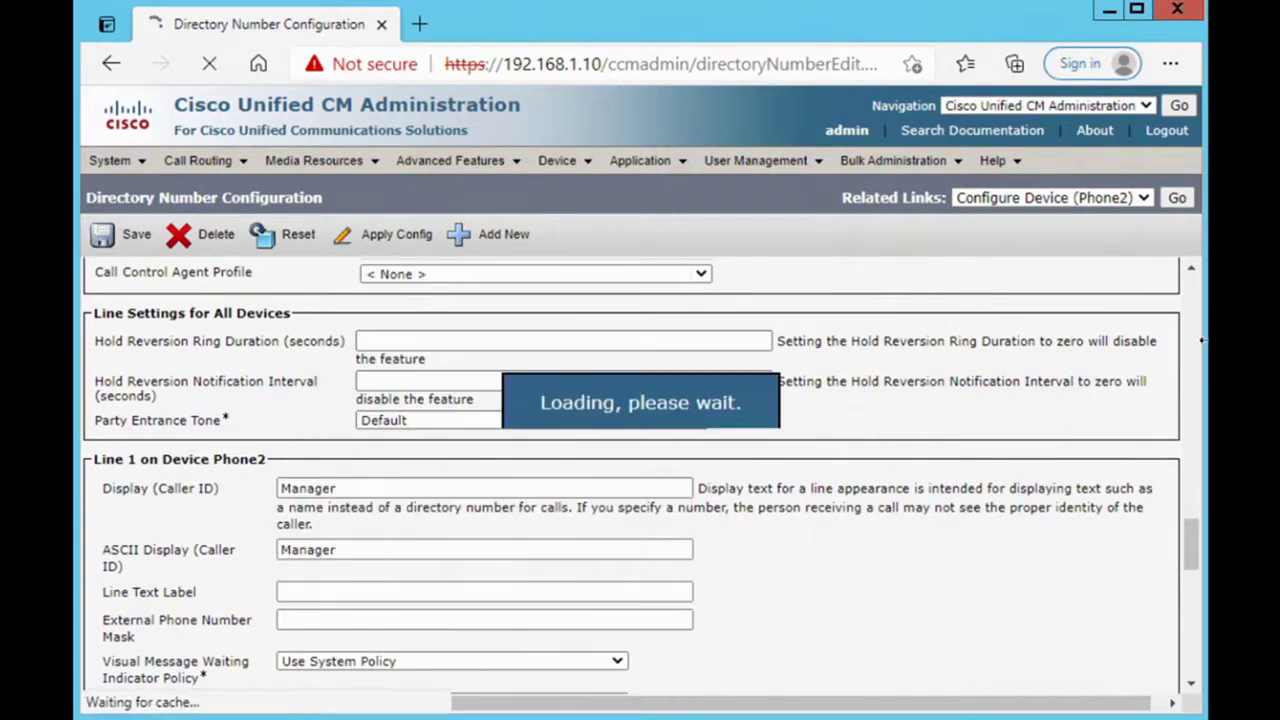
Check line 1 in Phone2's configuration, return to the phone list, and refresh it
click(1177, 198)
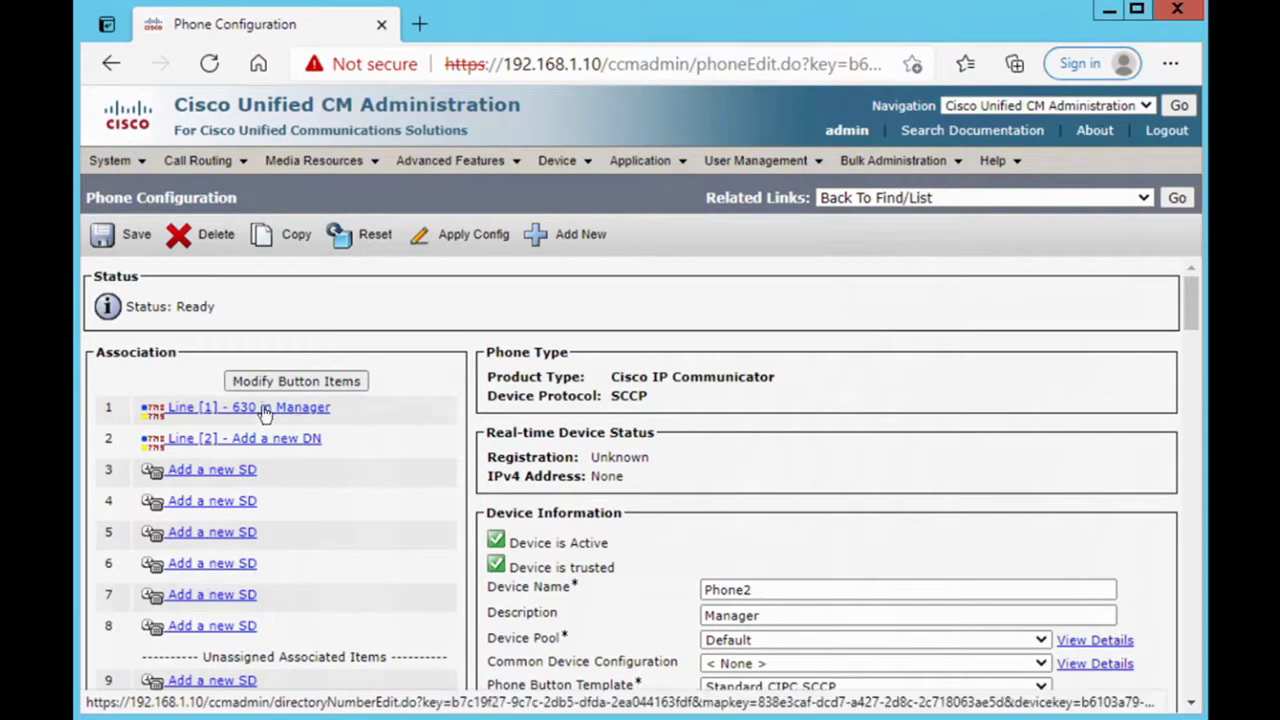
click(242, 410)
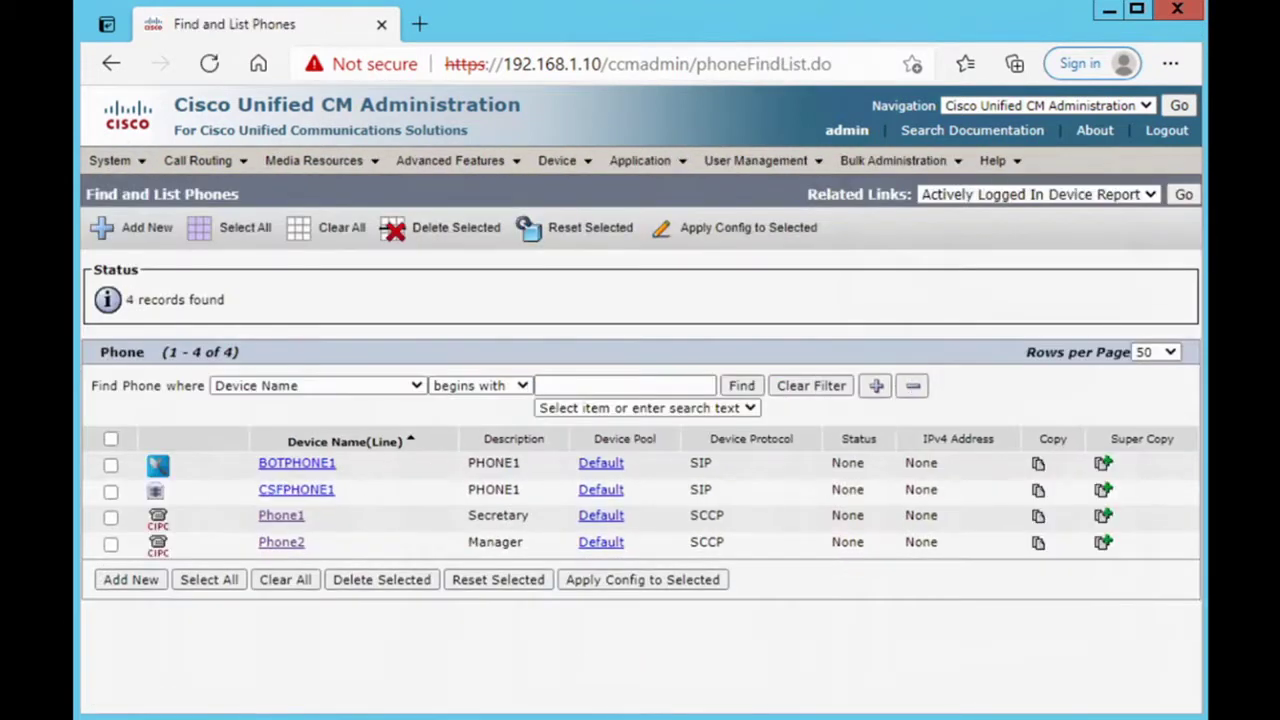
click(740, 386)
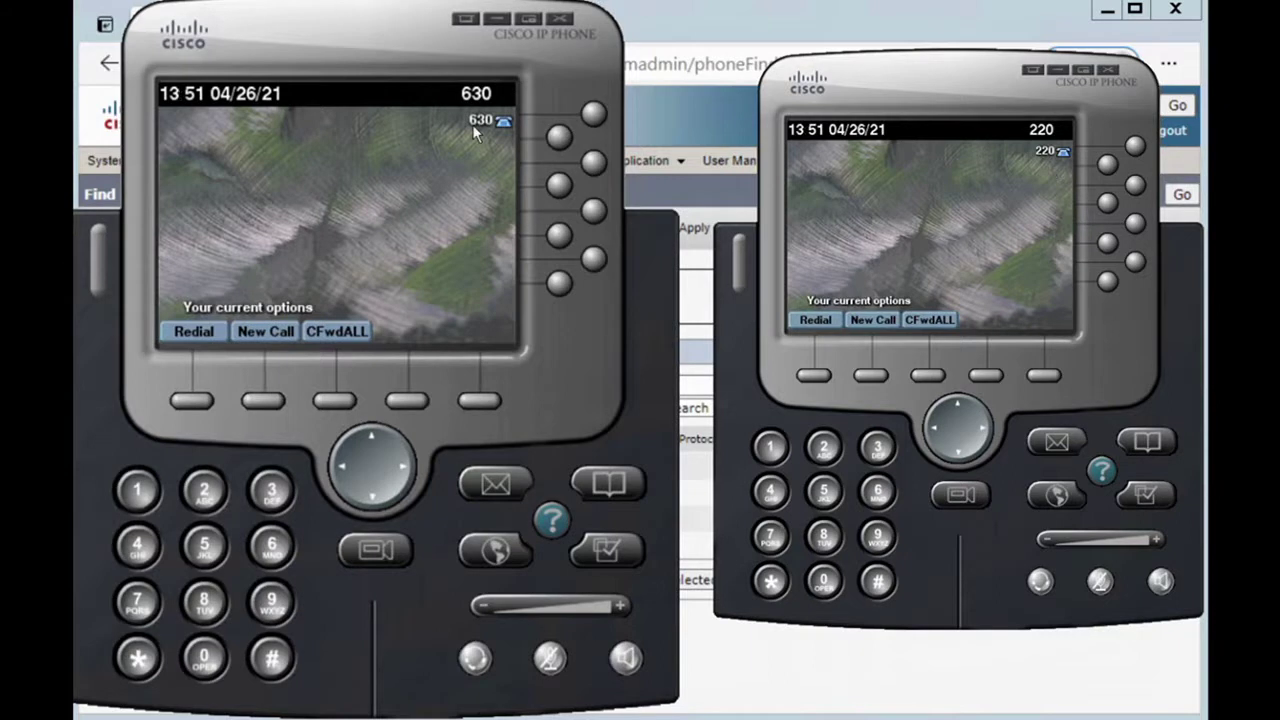
Place a test call from the Secretary phone (220) to the Manager at 630, and end the call
click(878, 491)
click(877, 447)
click(823, 580)
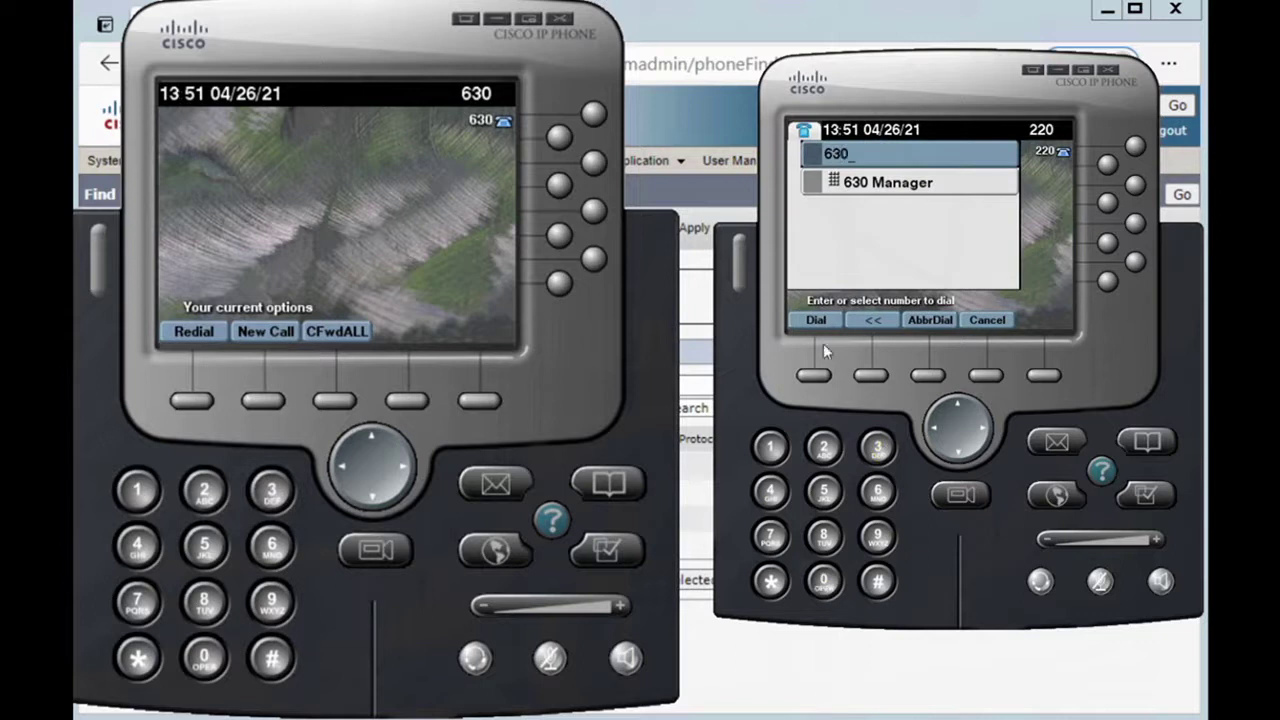
click(823, 316)
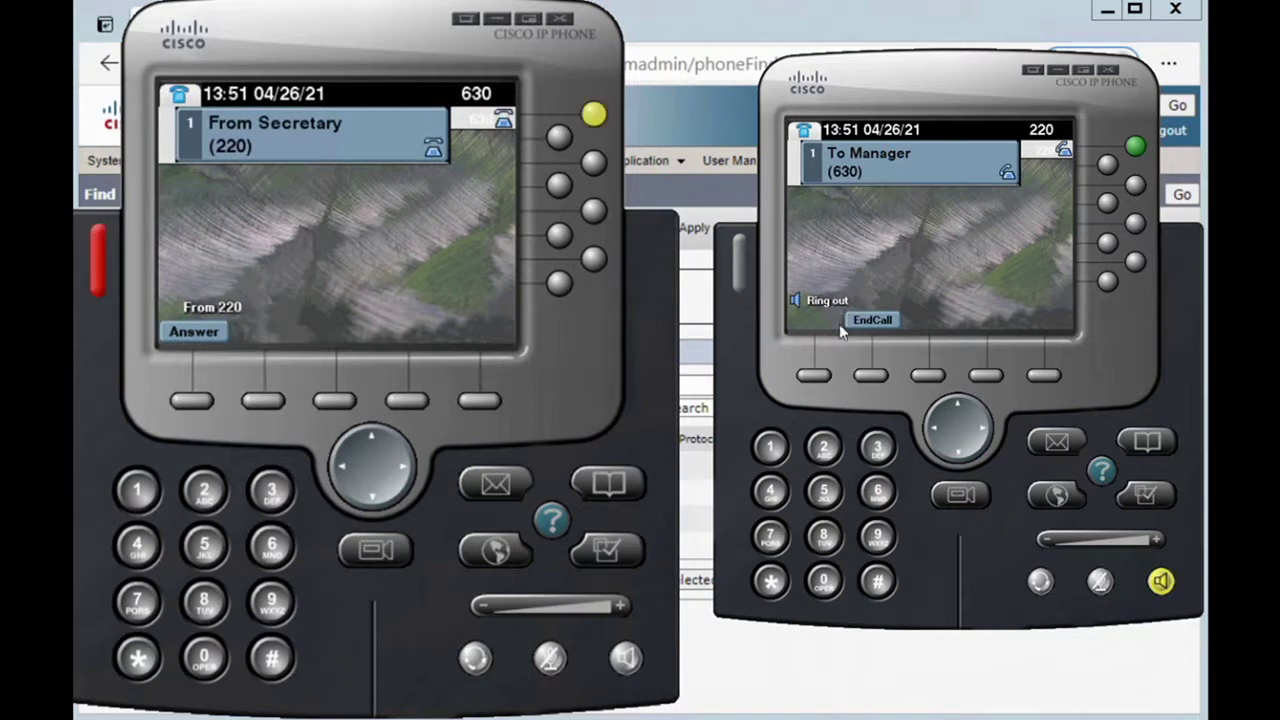
click(872, 319)
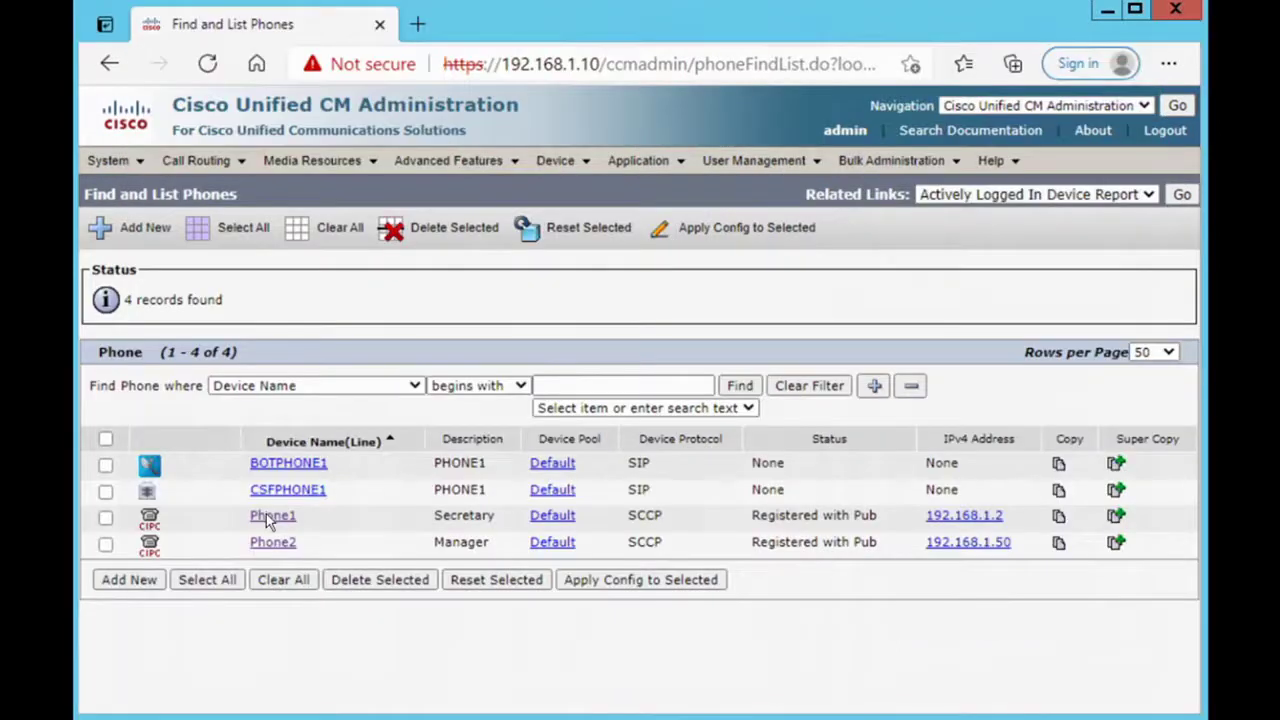
Change the calling search space of line 1 (220) on Phone1 to Local and save the directory number
click(266, 514)
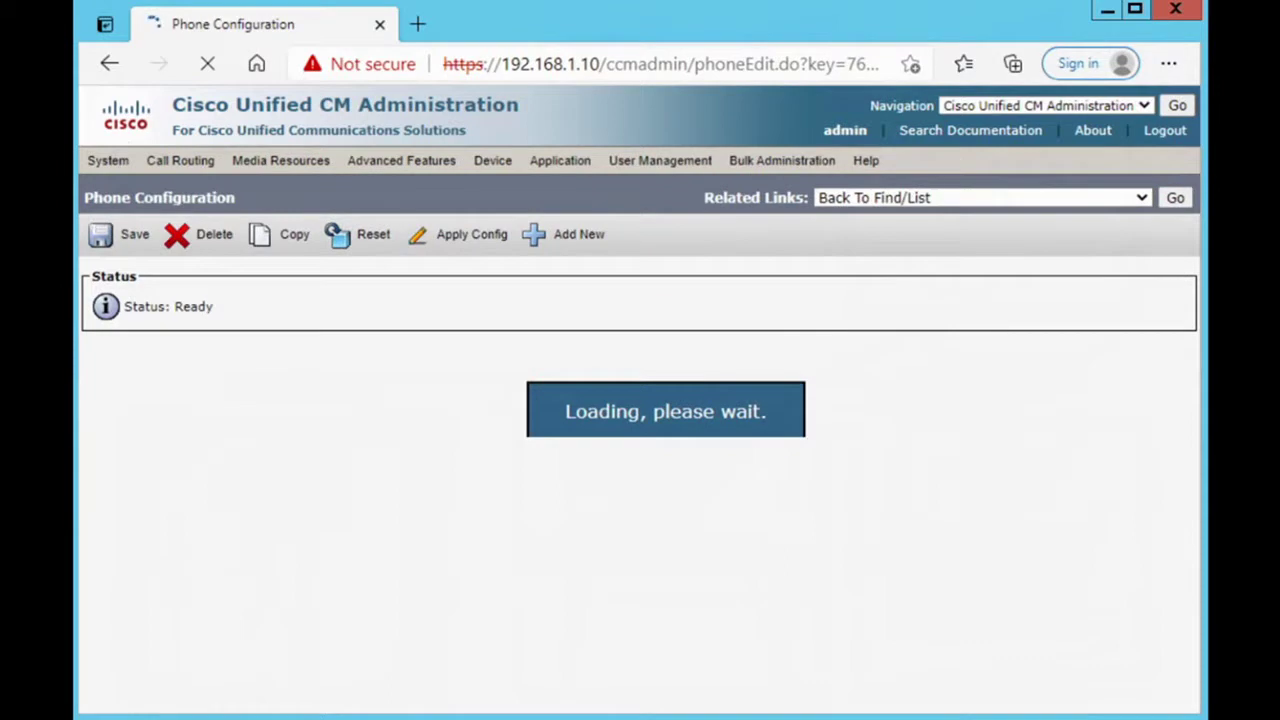
click(283, 412)
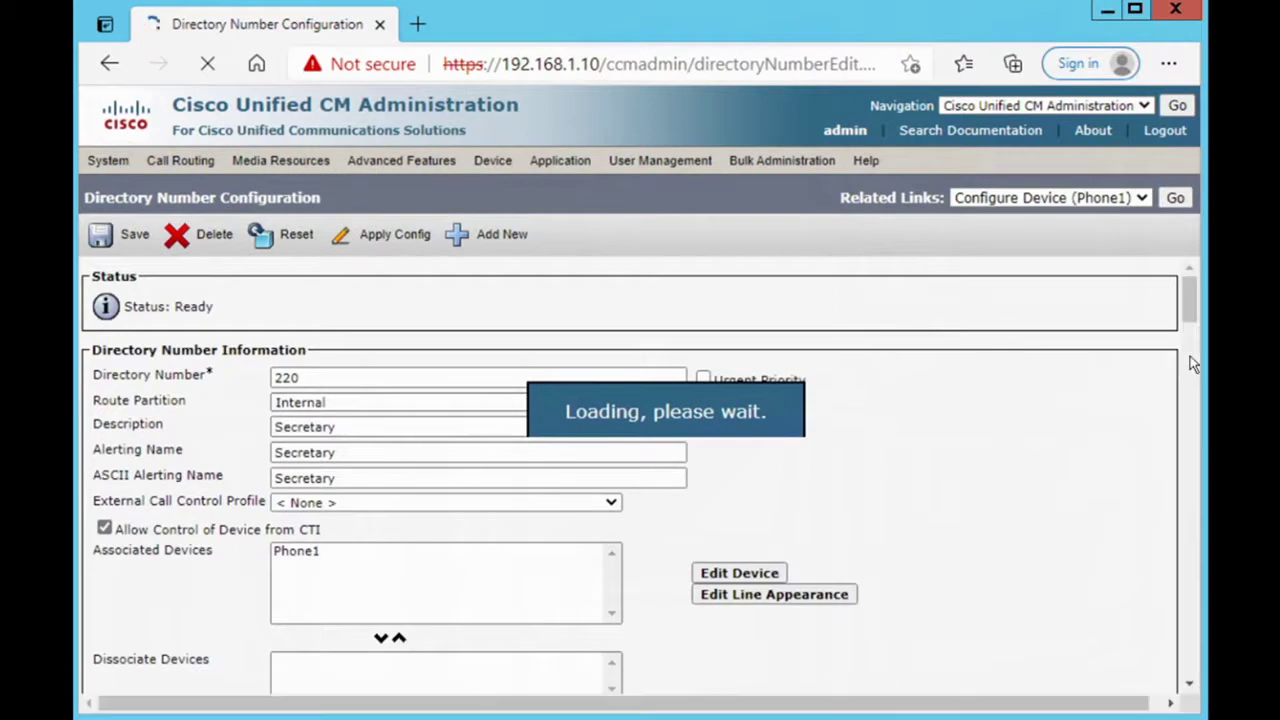
scroll(1190, 320, down, 2)
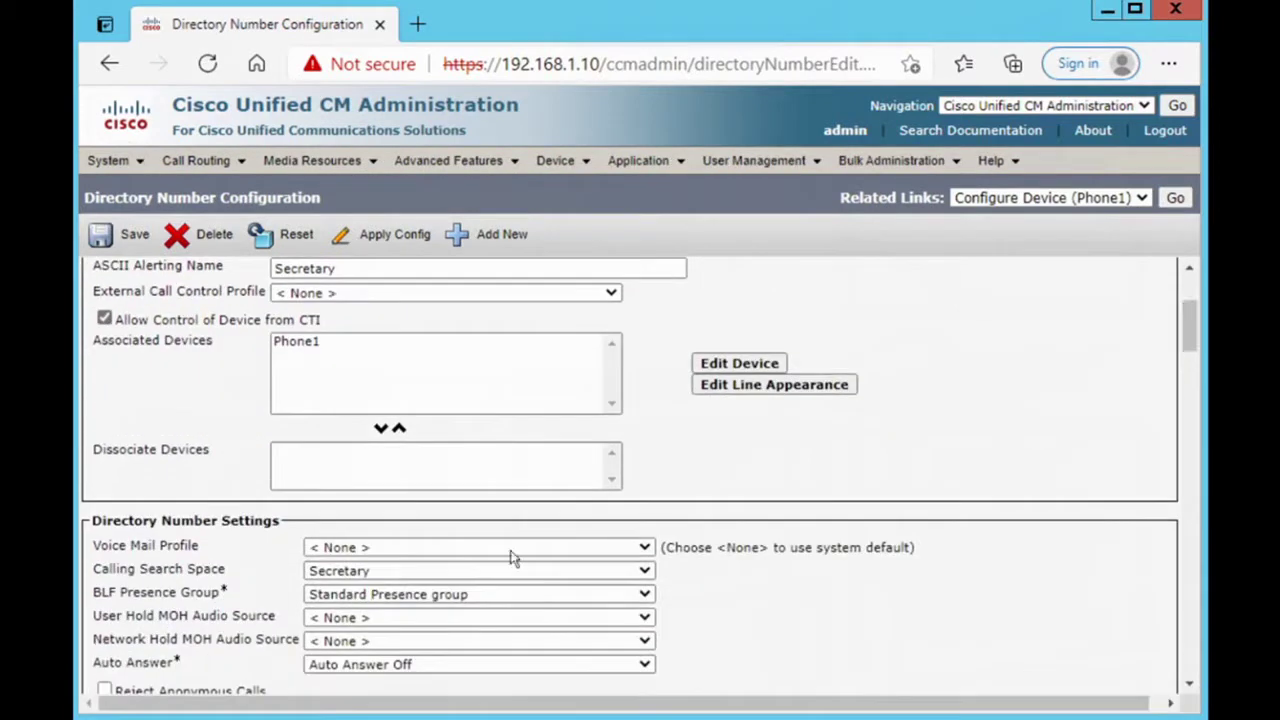
click(345, 574)
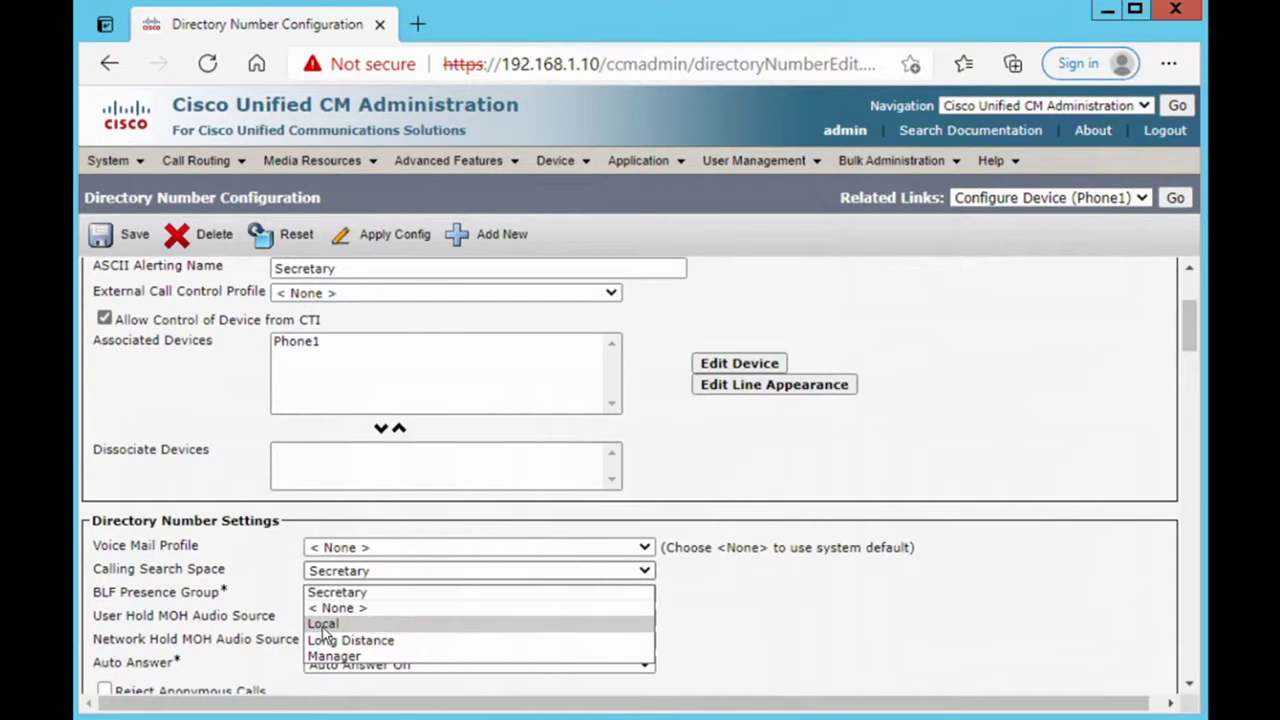
click(323, 623)
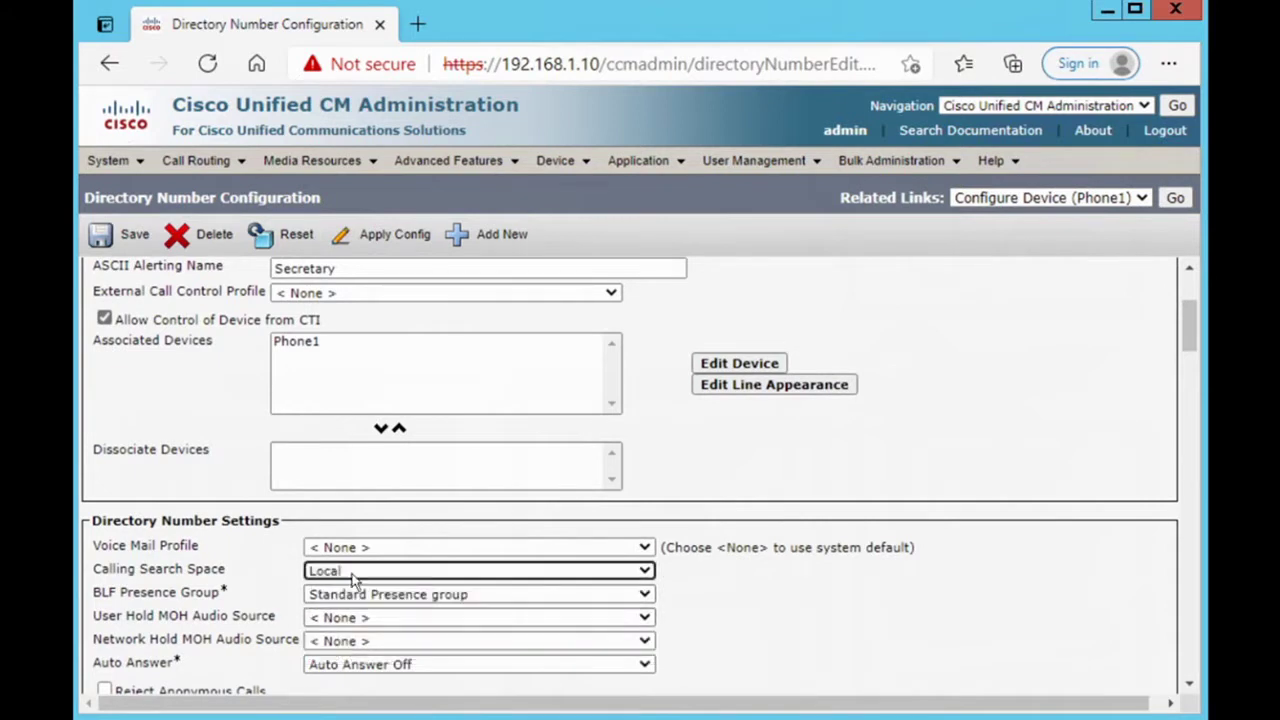
click(129, 240)
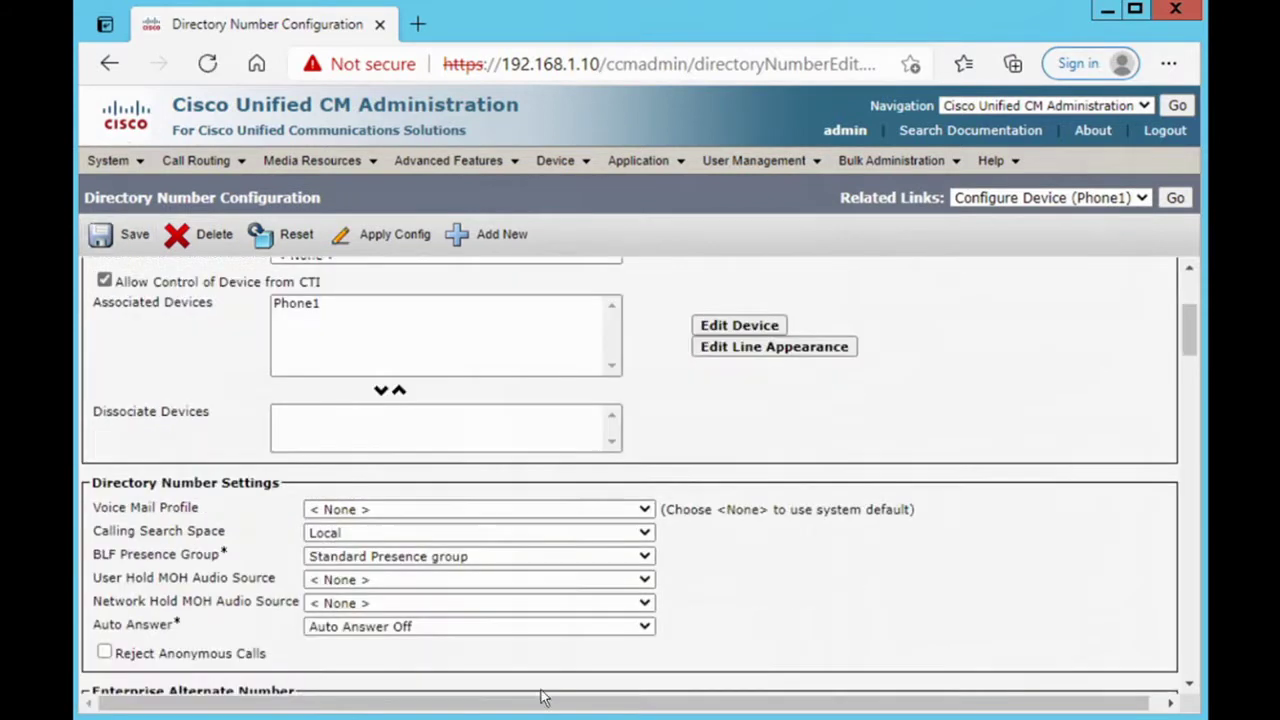
Return to Phone1's device configuration and apply the config to the phone
click(1175, 198)
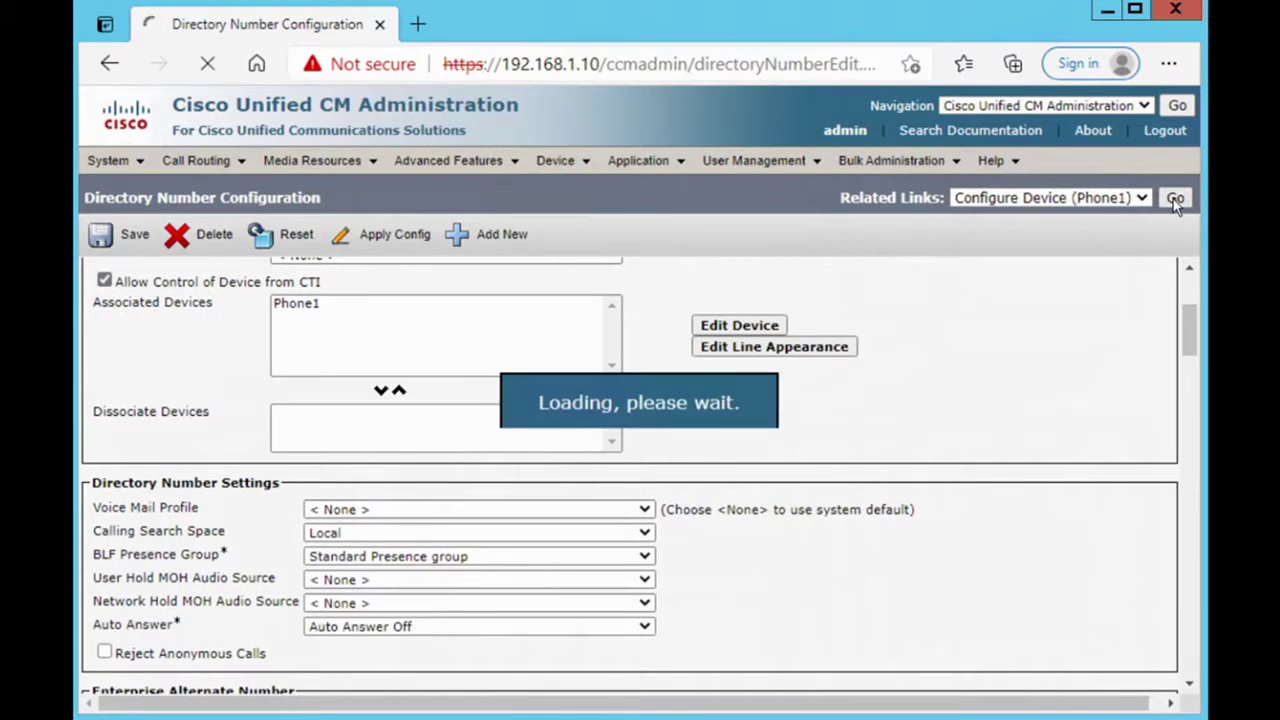
click(447, 239)
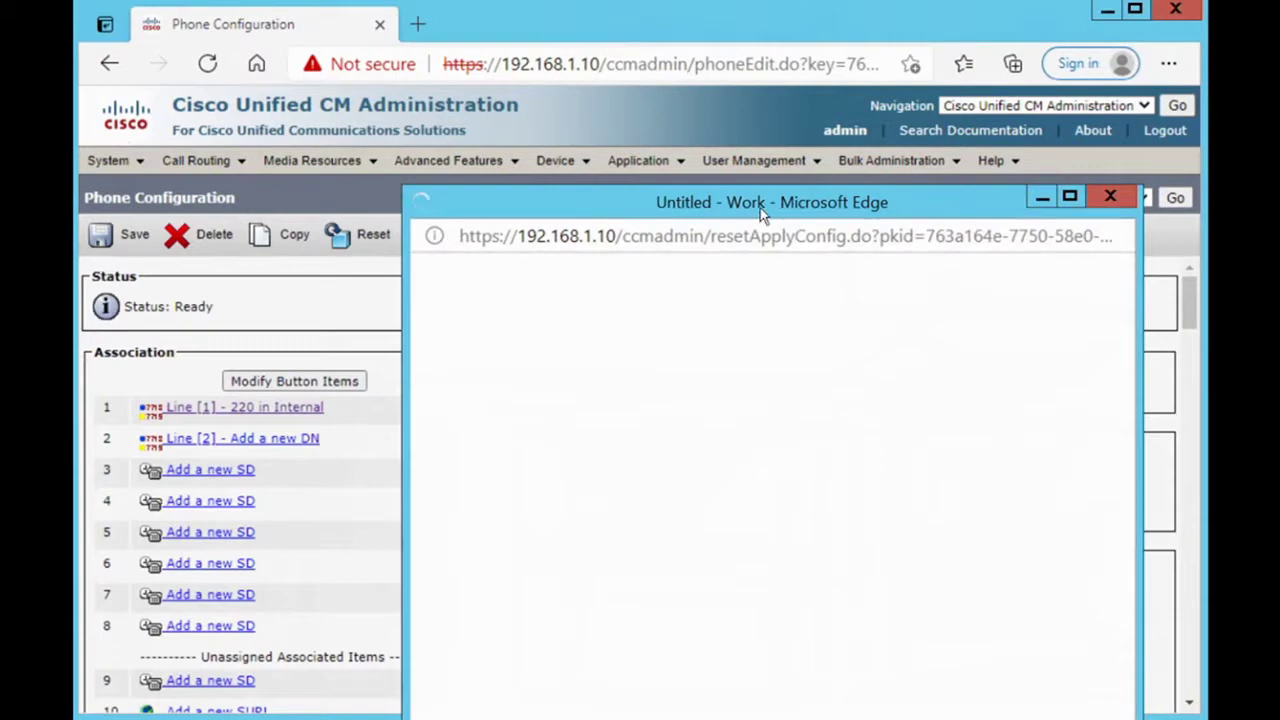
click(373, 417)
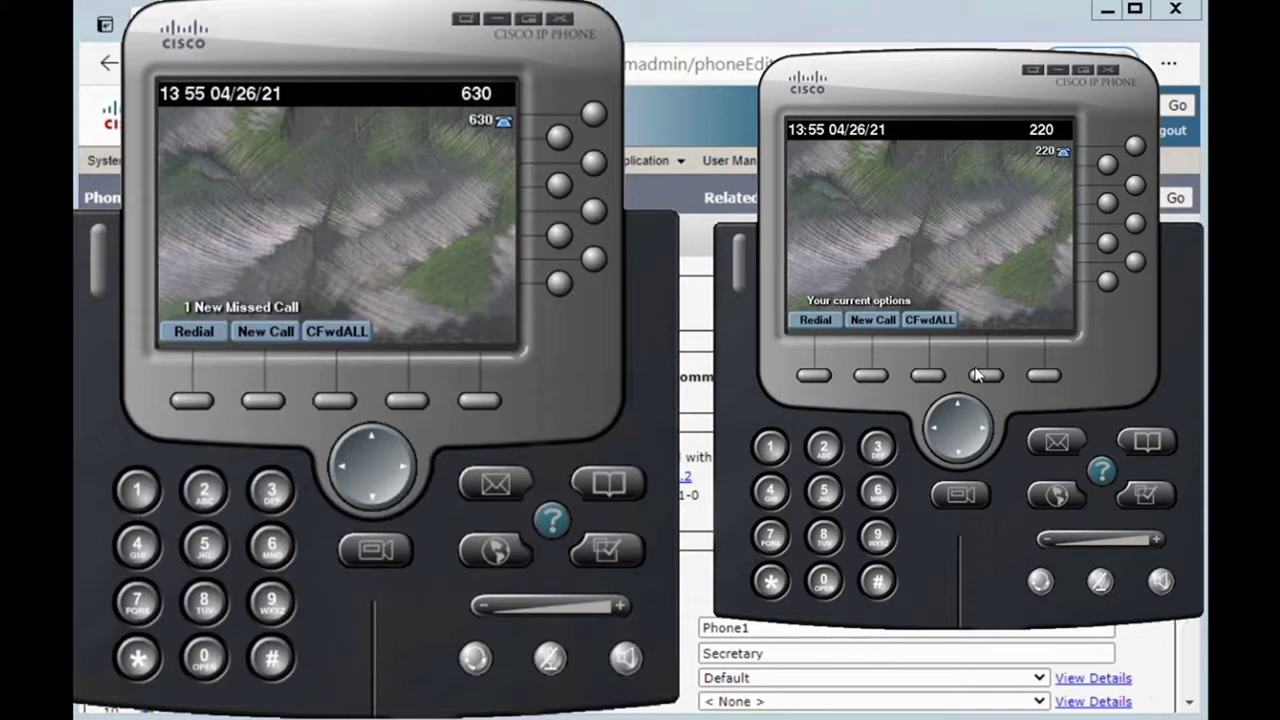
Dial the Manager at 630 from the Secretary phone (220) to test the Local calling search space, and end the call
click(877, 490)
click(877, 446)
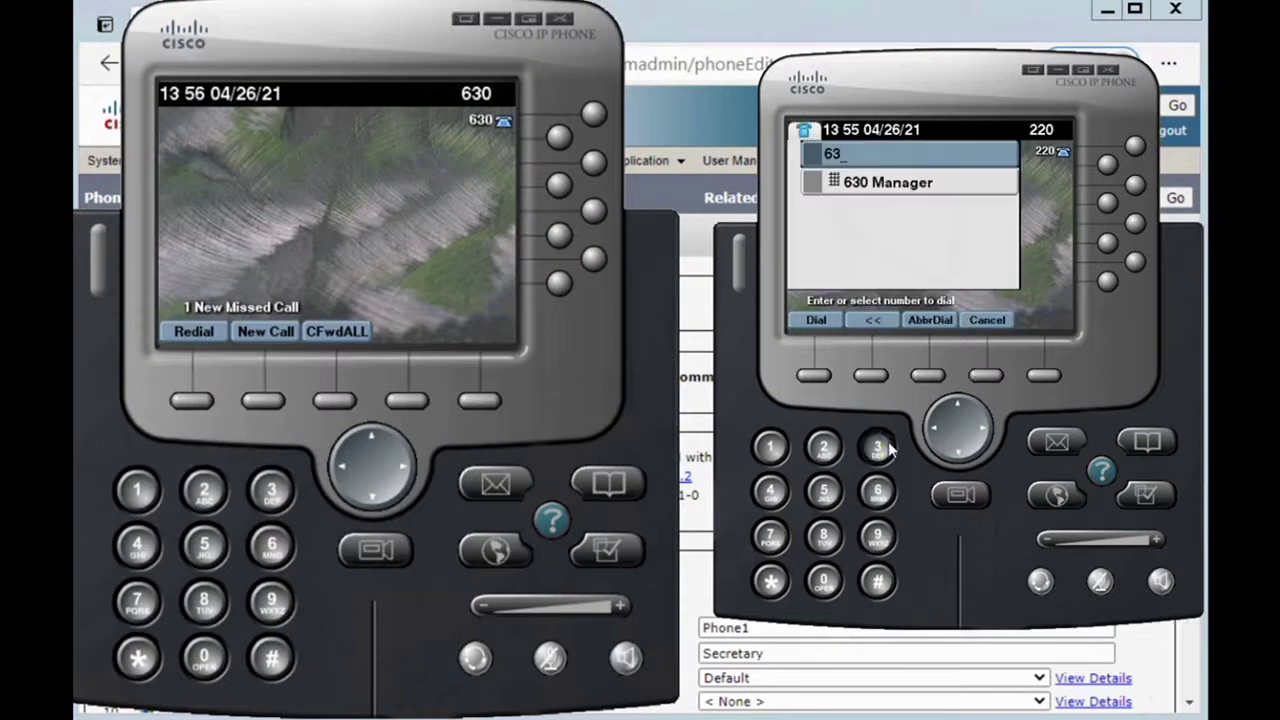
click(830, 577)
click(810, 319)
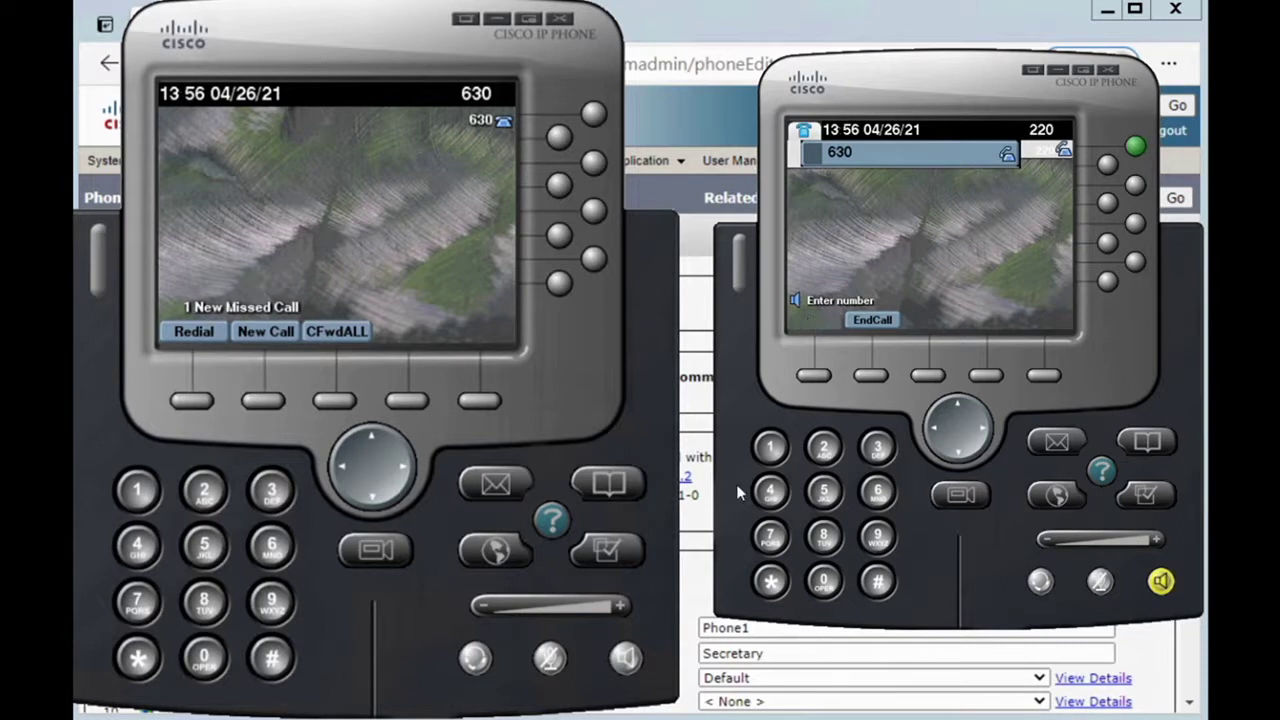
click(872, 321)
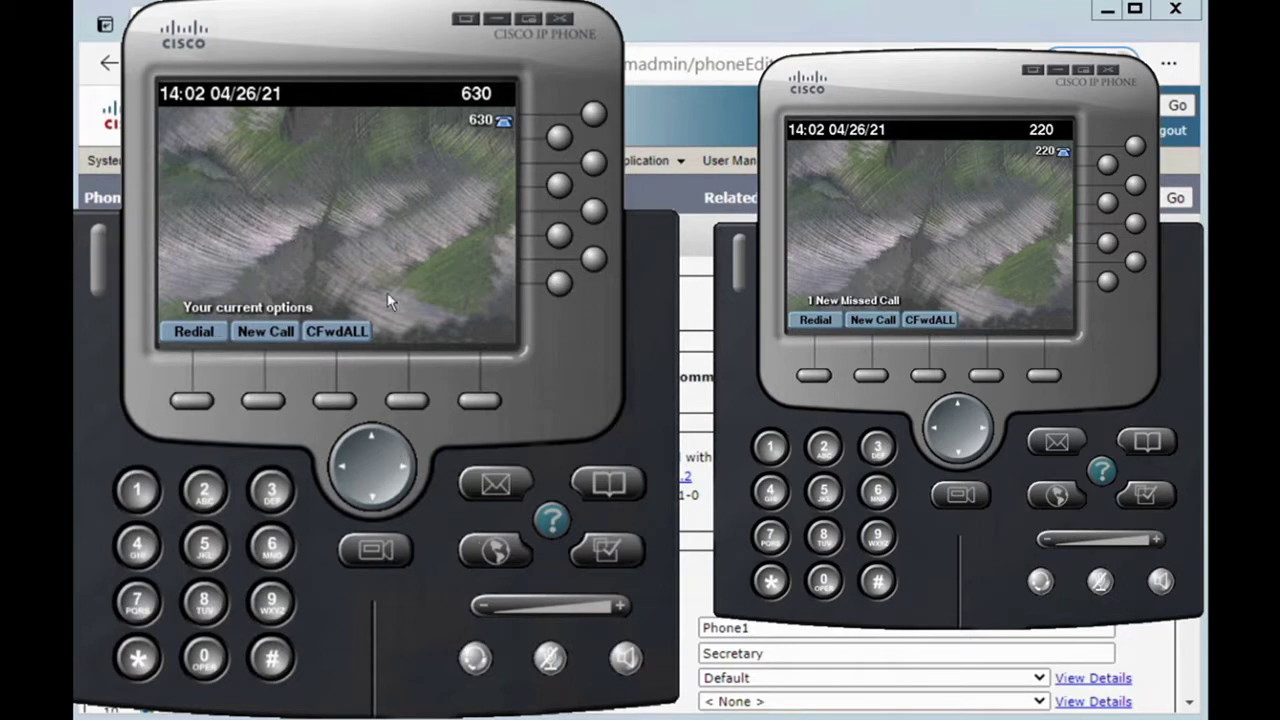
Place a test call from the Manager phone (630) to the Secretary at 220, and end the call
click(204, 490)
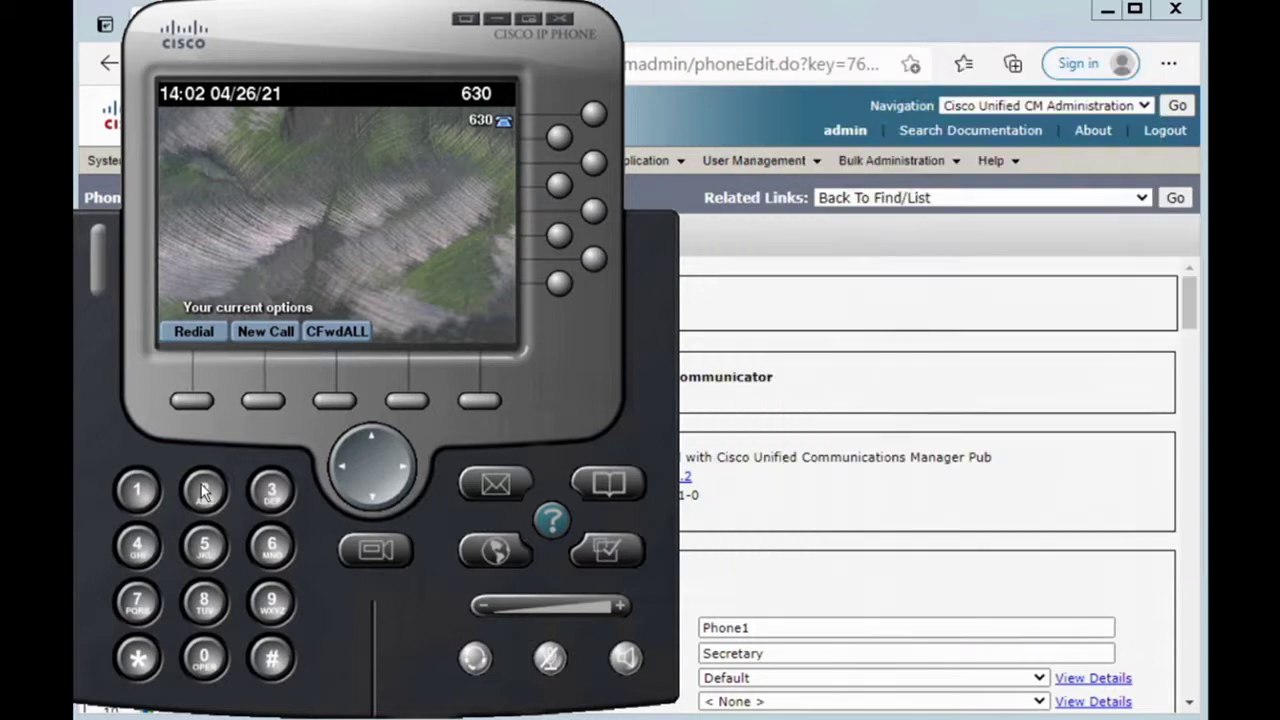
click(204, 490)
click(204, 658)
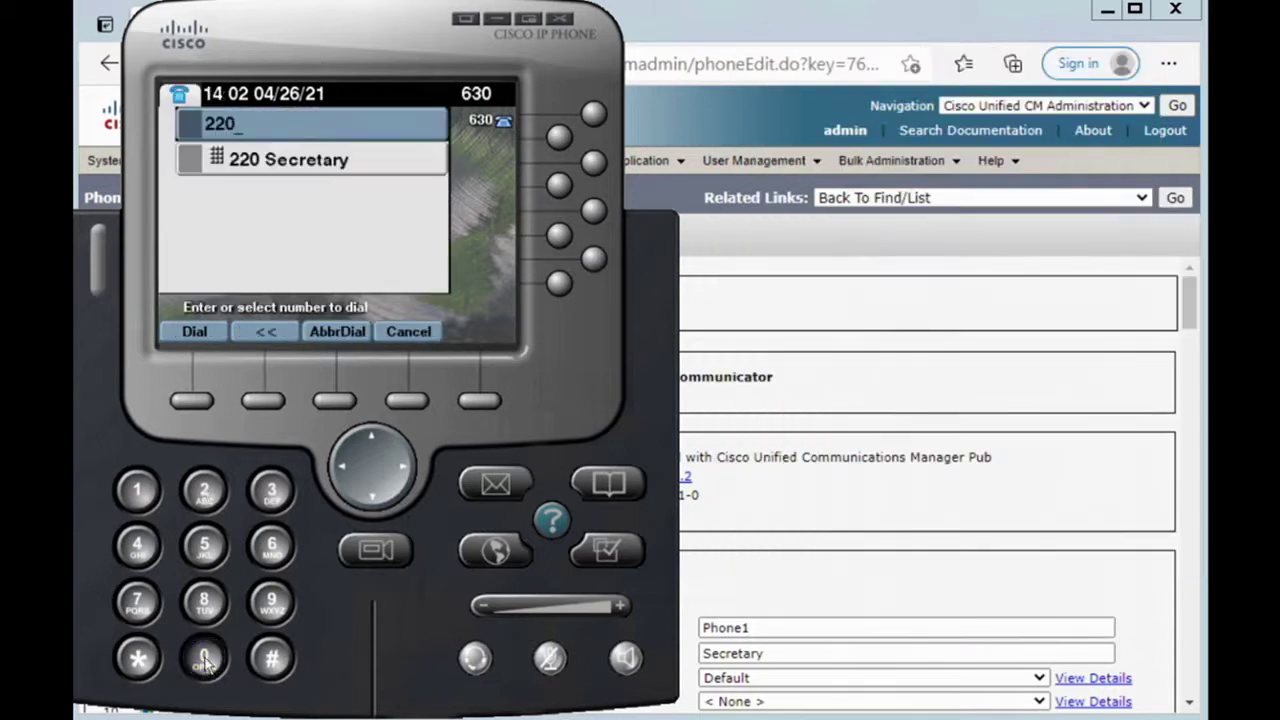
click(196, 331)
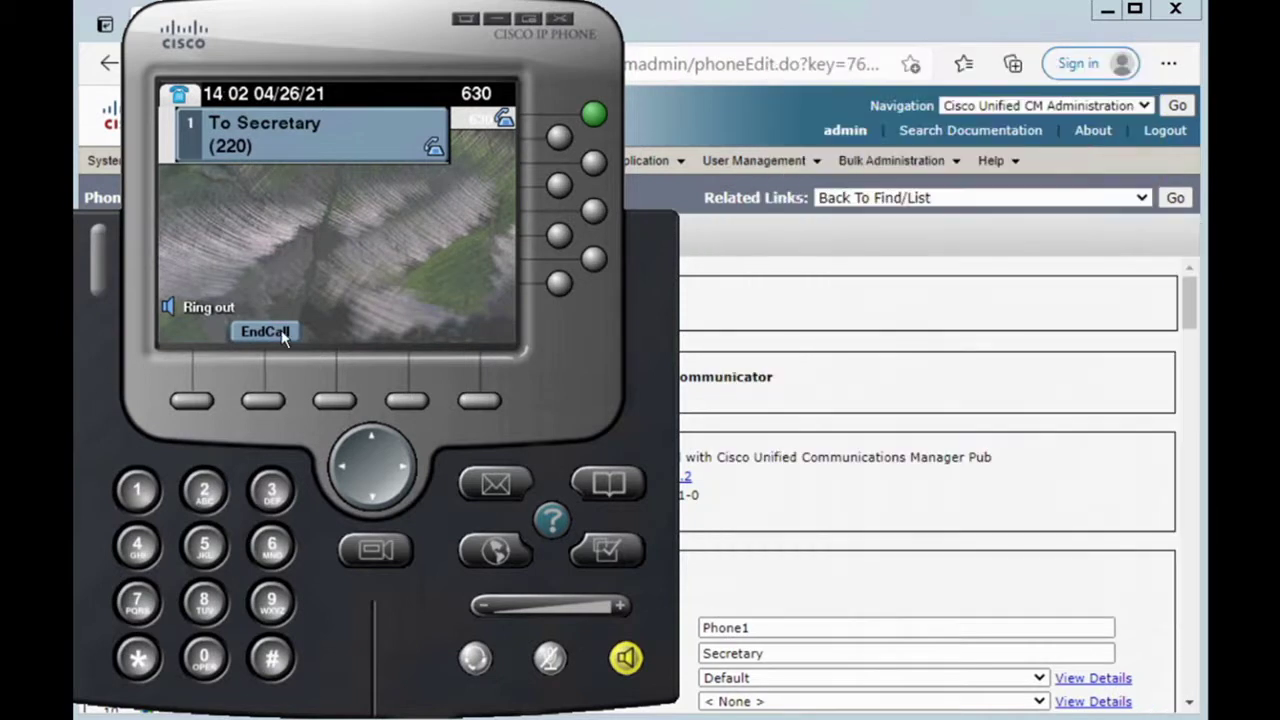
click(266, 332)
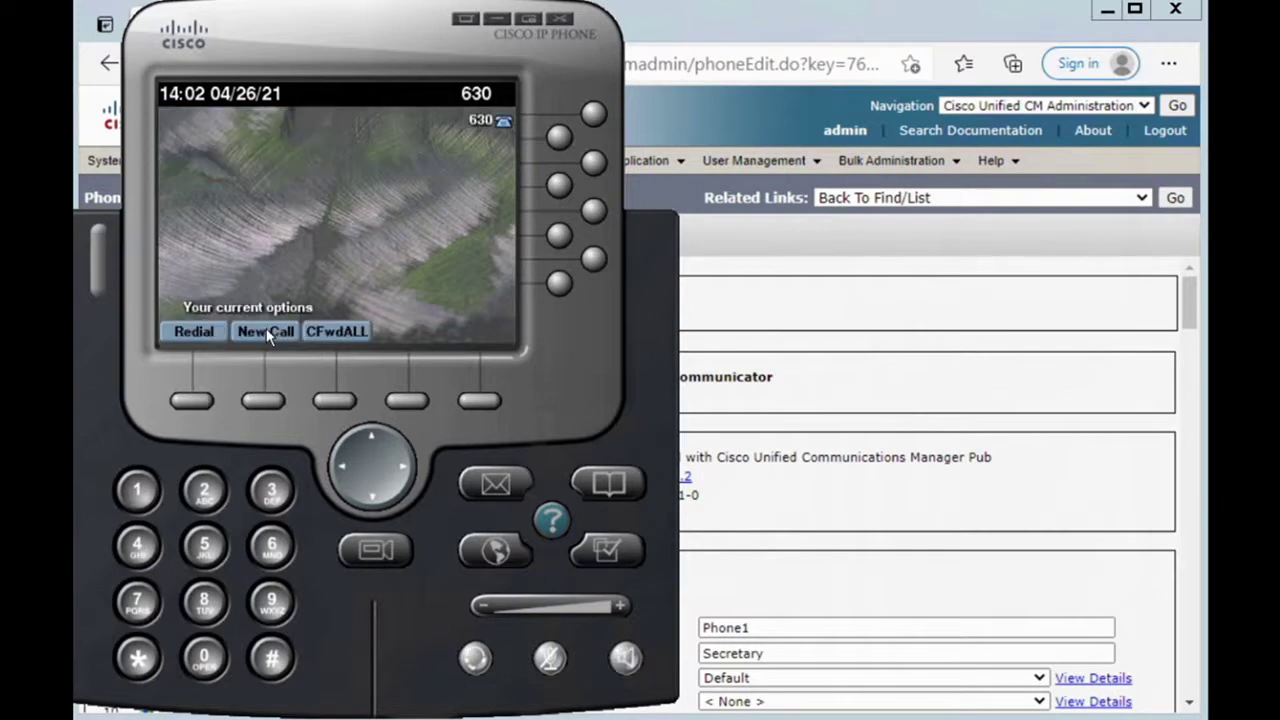